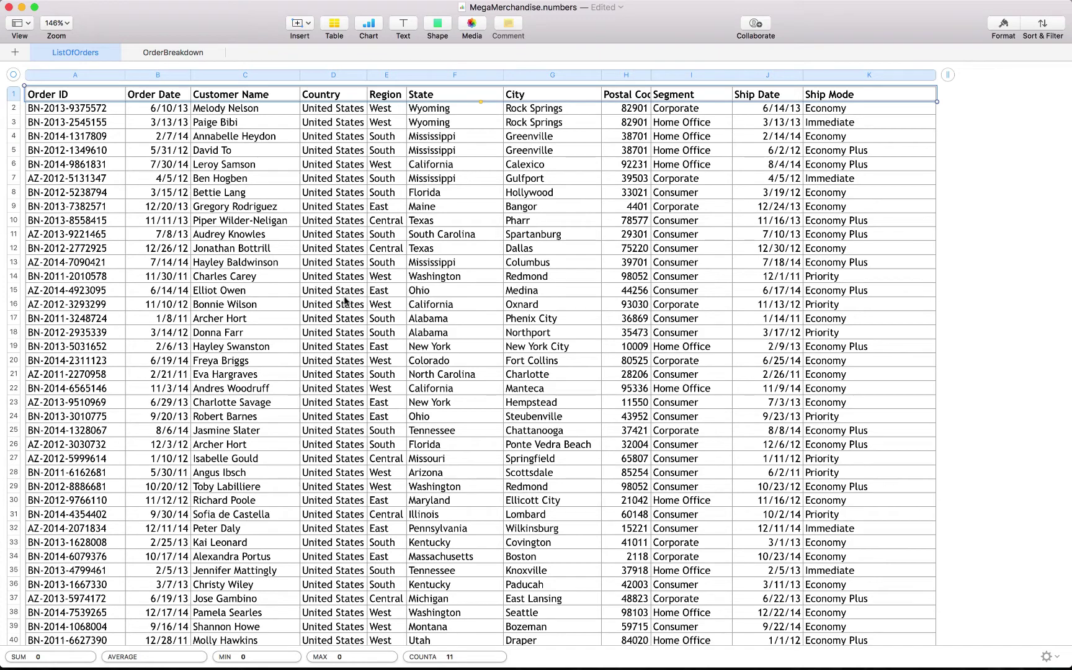
# Switch to Tableau, connect to the Excel workbook MegaMerchandise.xlsx and add its ListOfOrders sheet to the data source.
pyautogui.click(346, 303)
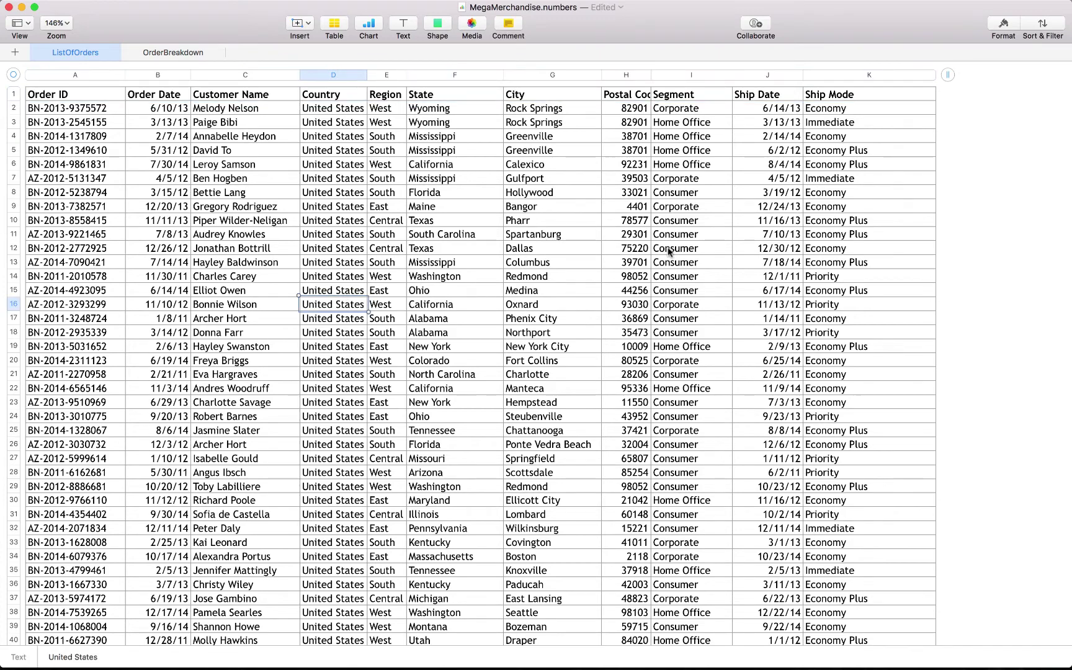
pyautogui.press('super+Tab')
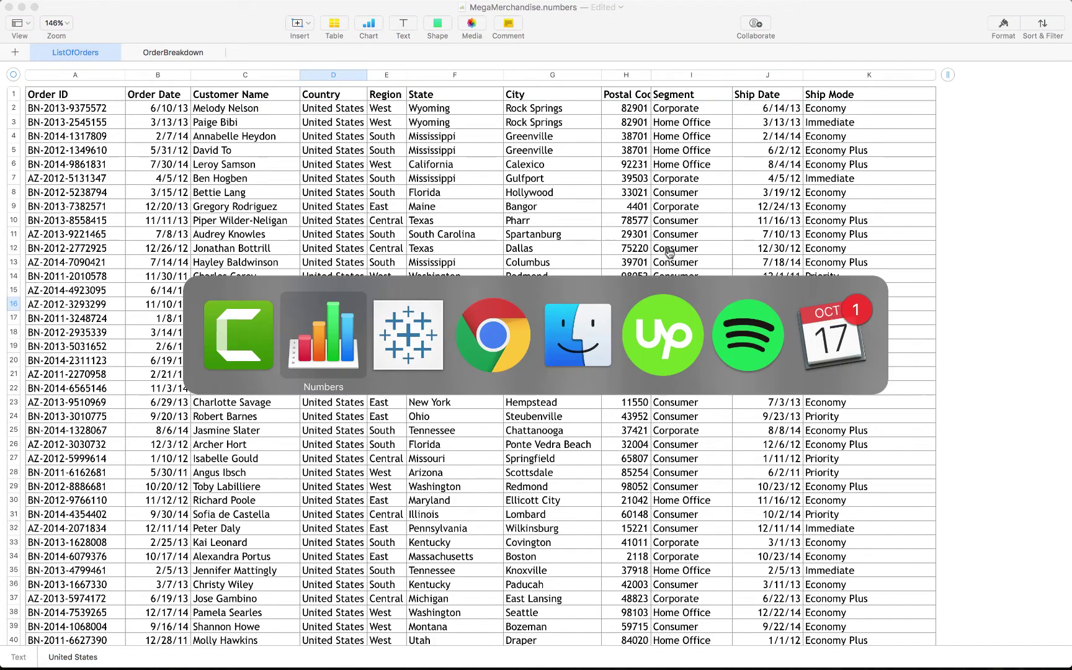
pyautogui.press('super+Tab')
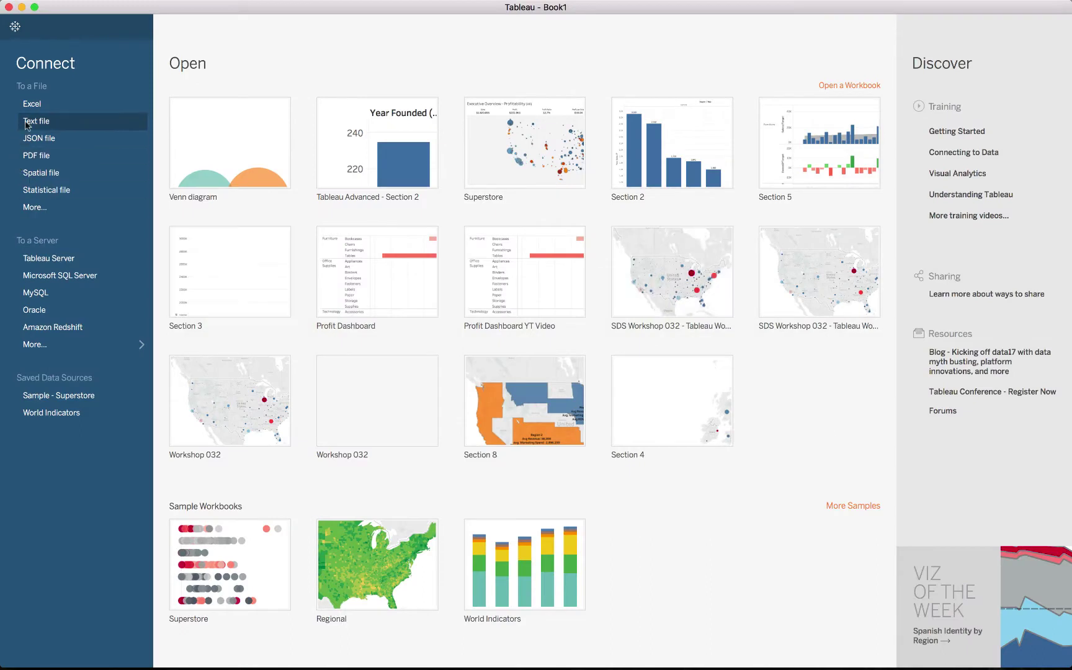
pyautogui.click(33, 105)
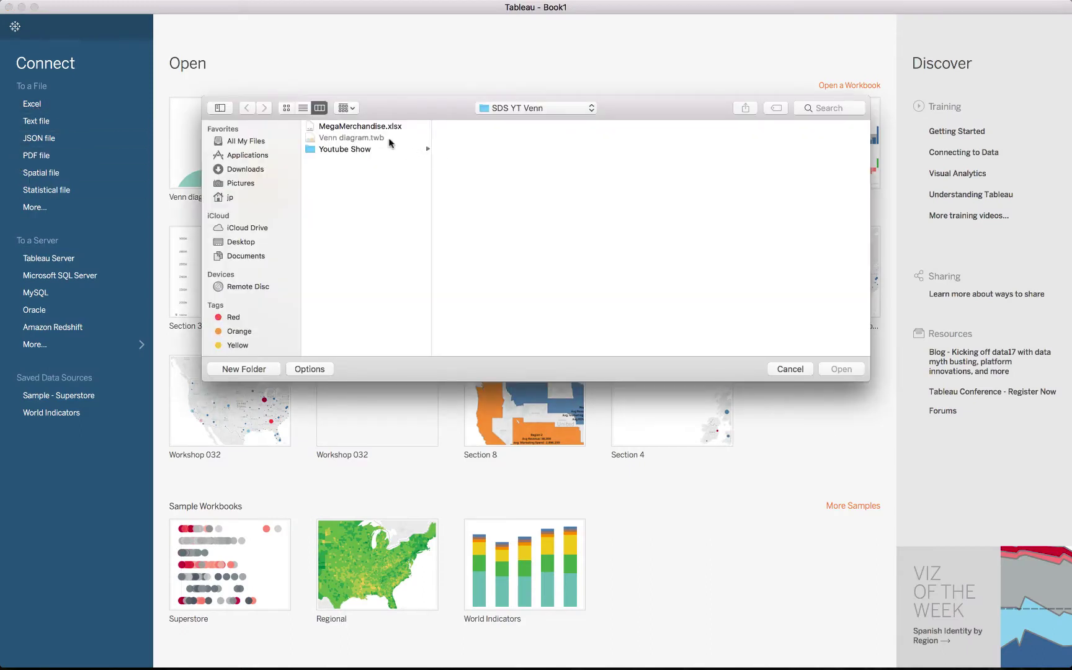
pyautogui.click(371, 128)
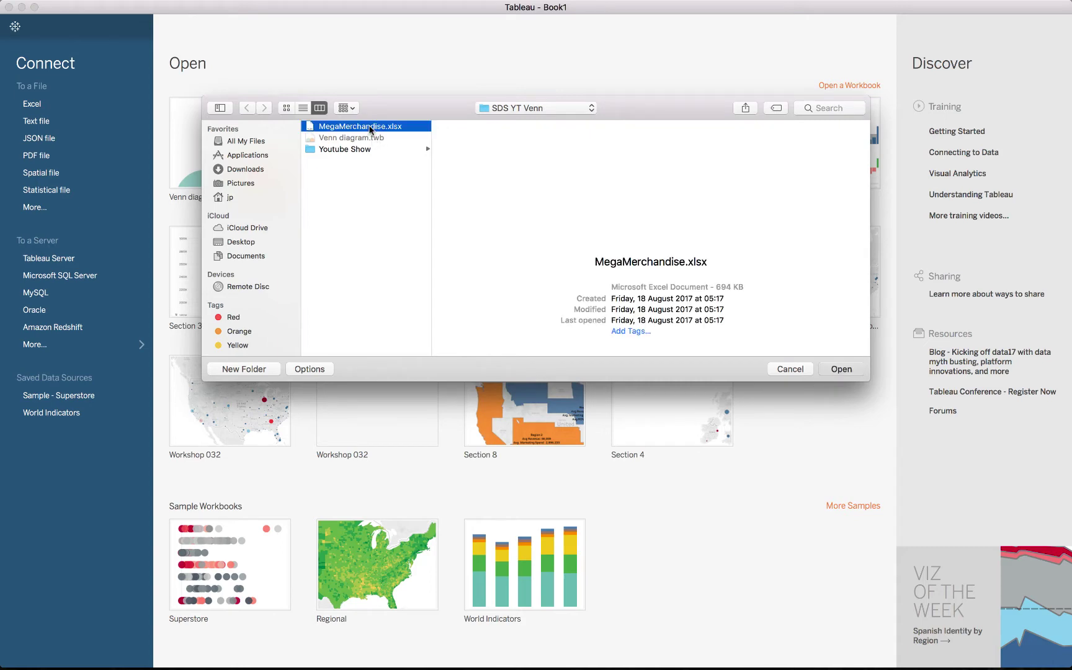
pyautogui.click(856, 370)
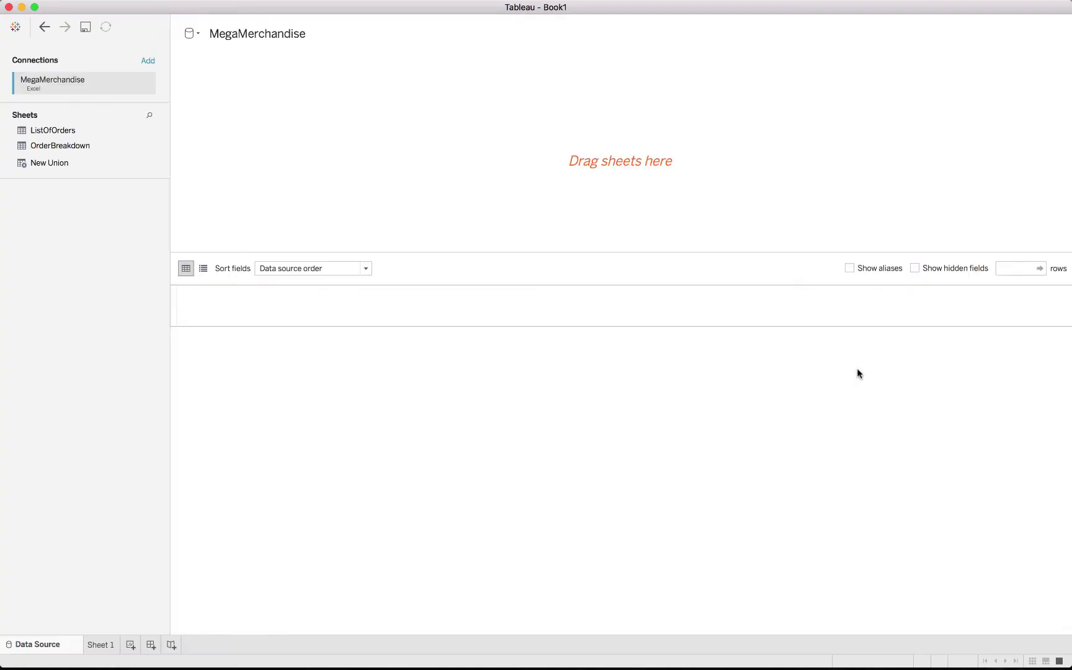
pyautogui.moveTo(57, 131); pyautogui.dragTo(354, 173)
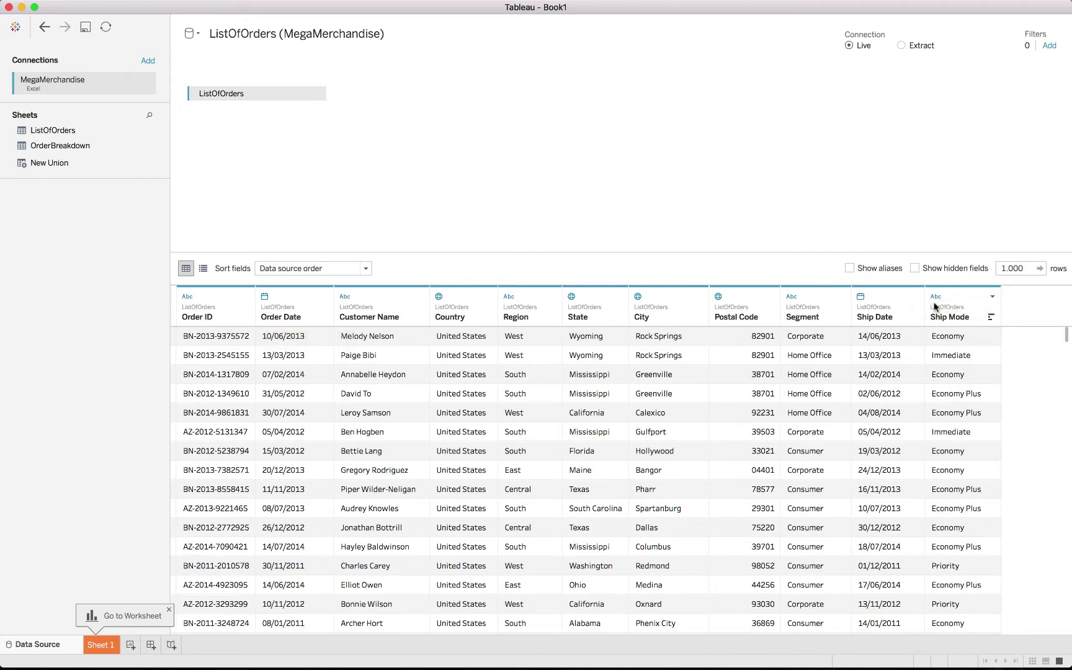
# Examine the Ship Mode values in the preview rows of the ListOfOrders data.
pyautogui.click(966, 399)
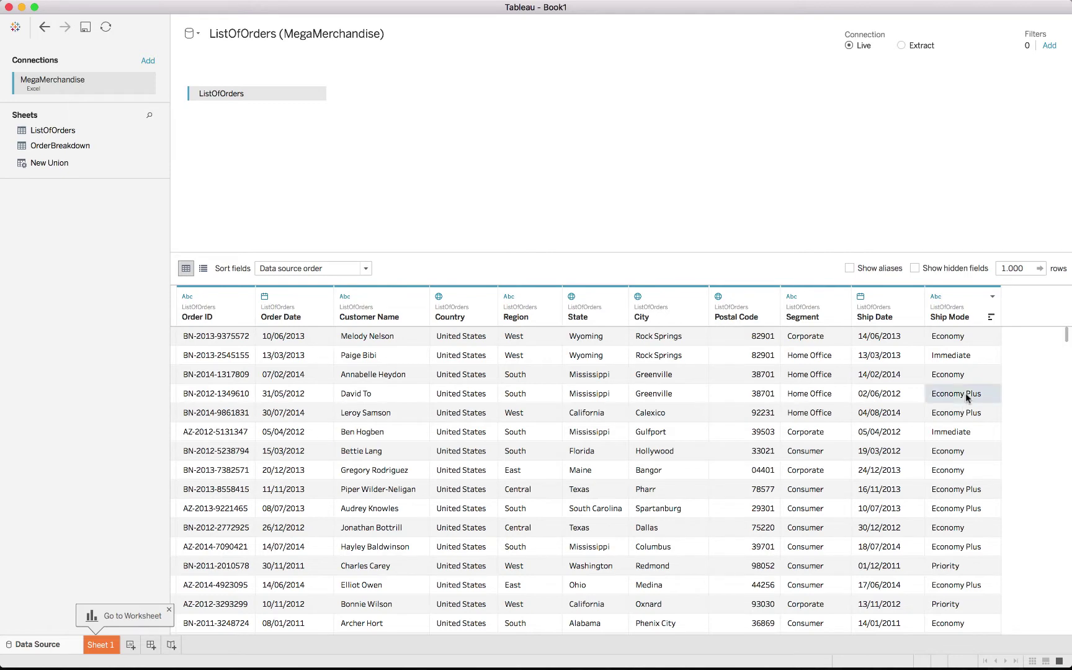
pyautogui.scroll(-3, 974, 438)
pyautogui.click(956, 522)
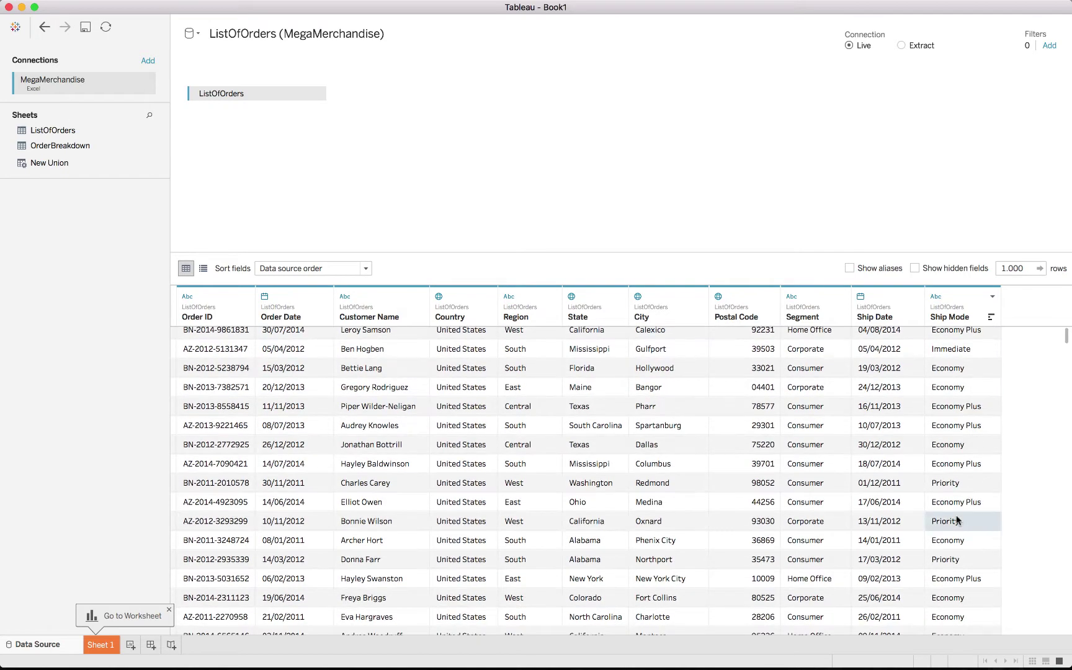
pyautogui.scroll(-1, 444, 458)
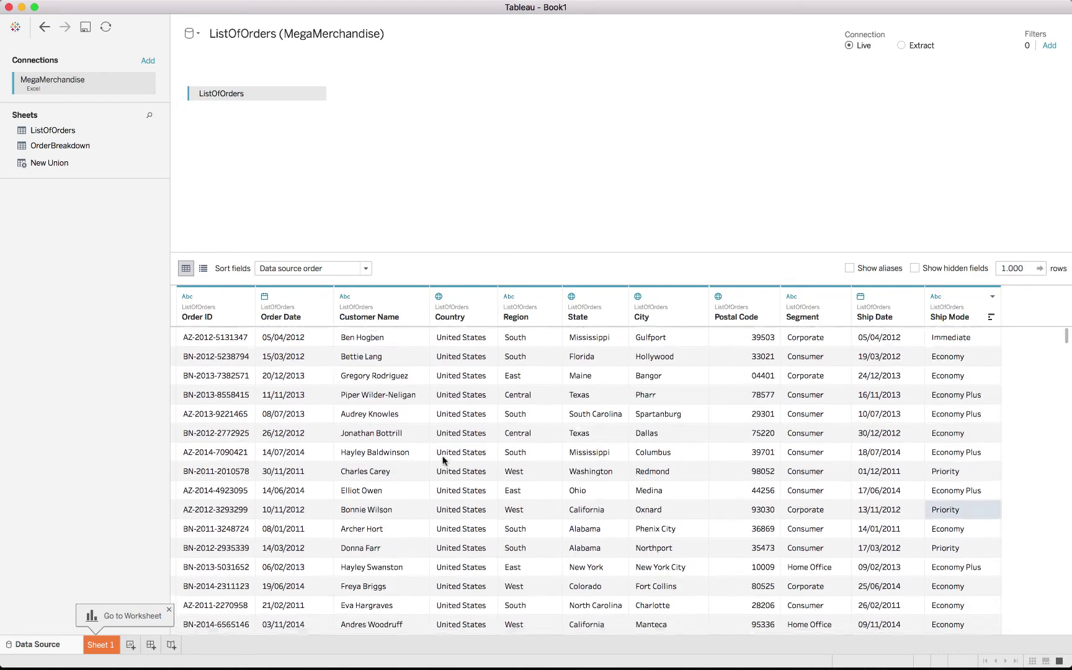
pyautogui.scroll(-3, 444, 447)
pyautogui.scroll(5, 444, 429)
# Open the Sheet 1 worksheet and look over its available dimensions and measures.
pyautogui.click(102, 645)
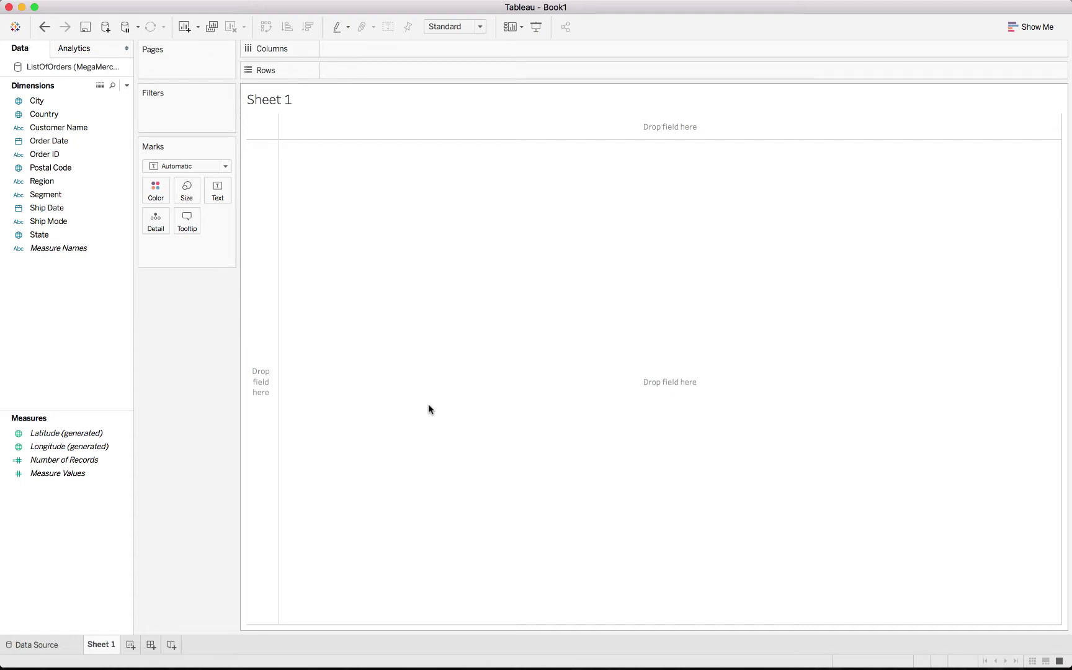
pyautogui.click(109, 474)
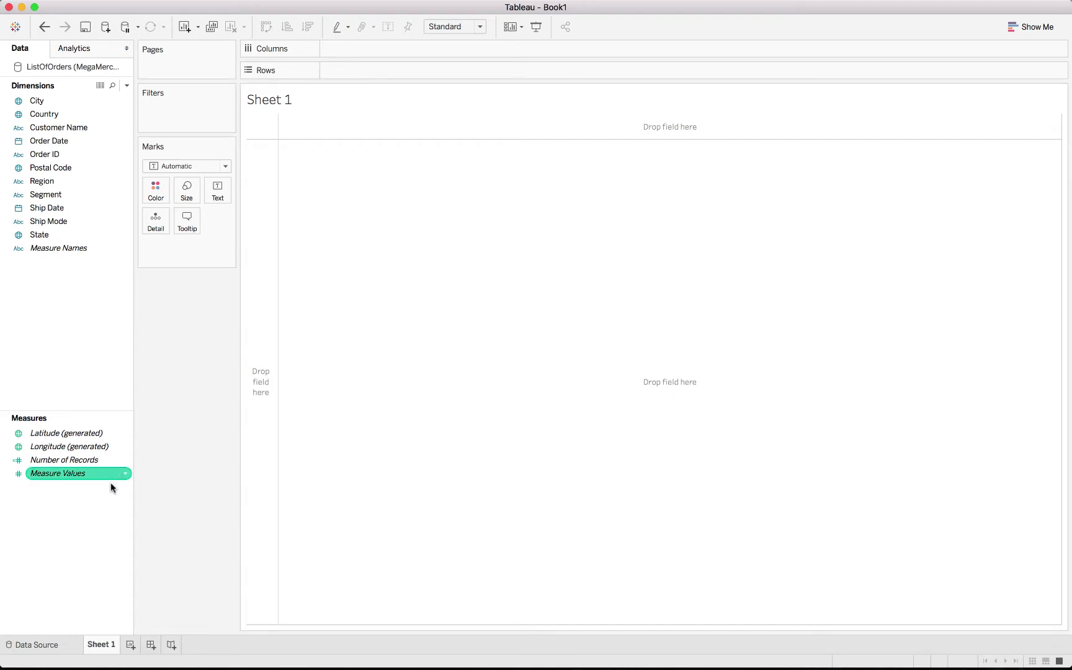
pyautogui.click(92, 516)
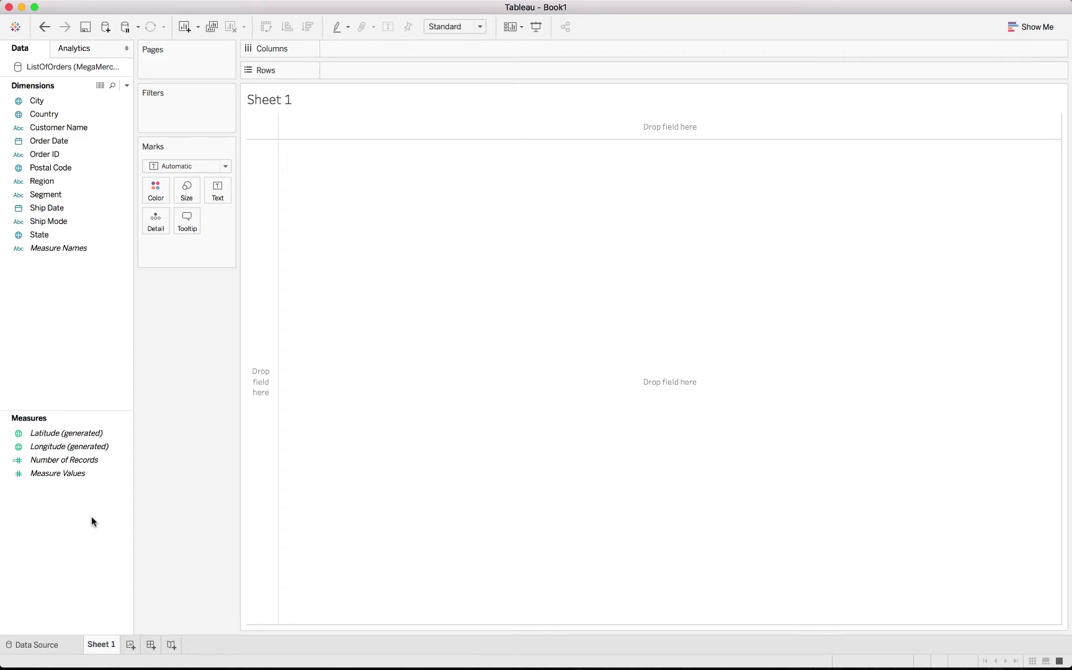
pyautogui.click(54, 197)
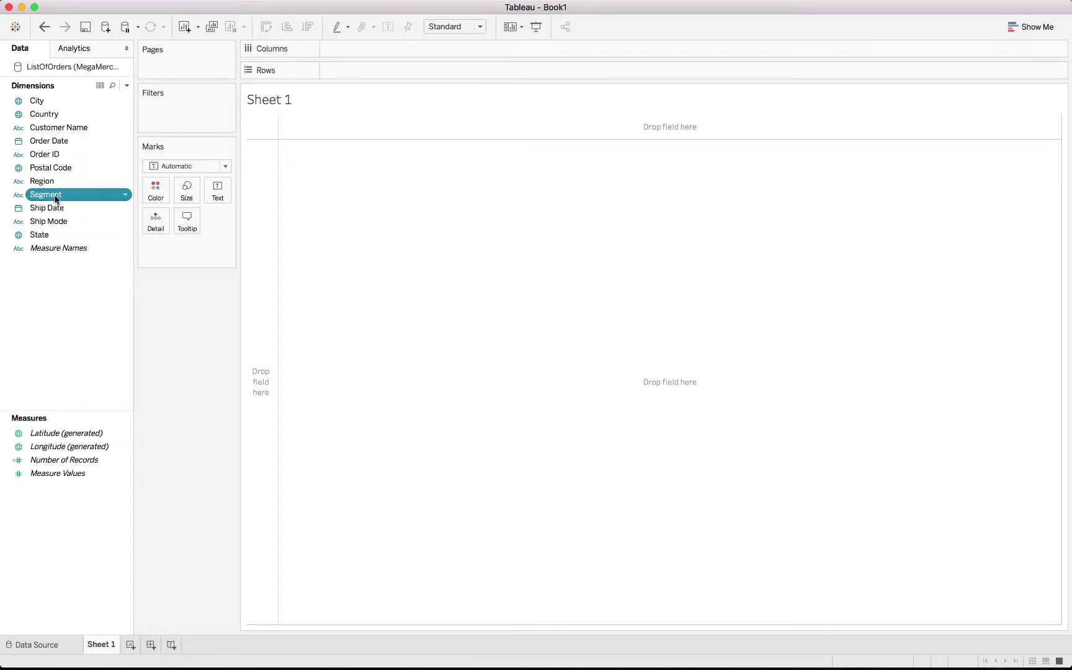
# Create a set from the Ship Mode dimension named "Economy Plus" that contains only the Economy Plus value.
pyautogui.rightClick(50, 223)
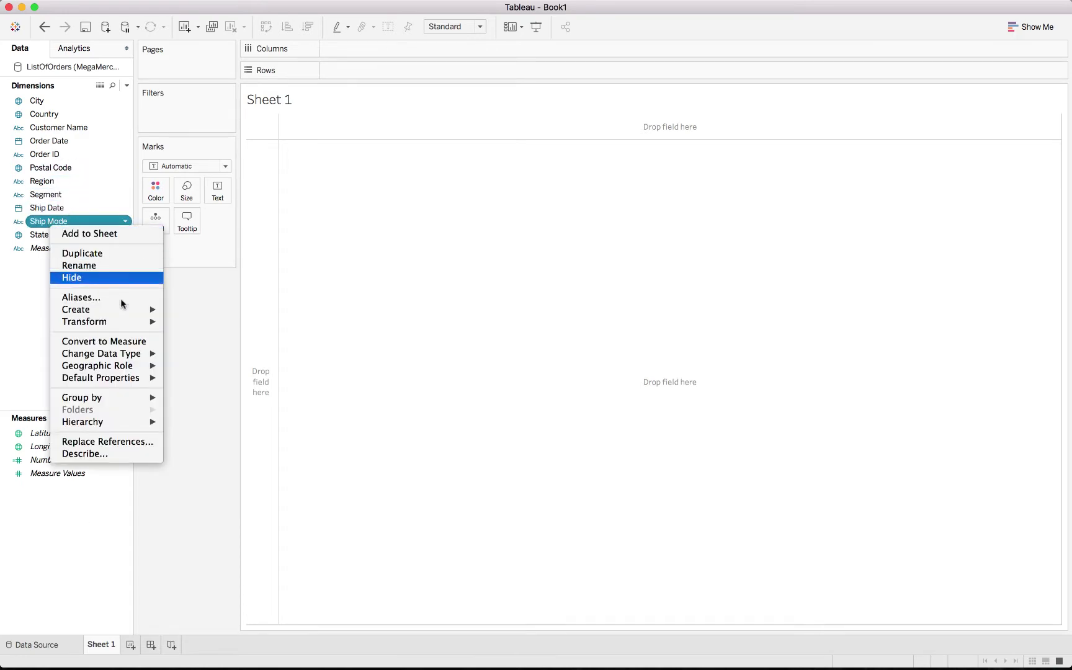
pyautogui.click(254, 312)
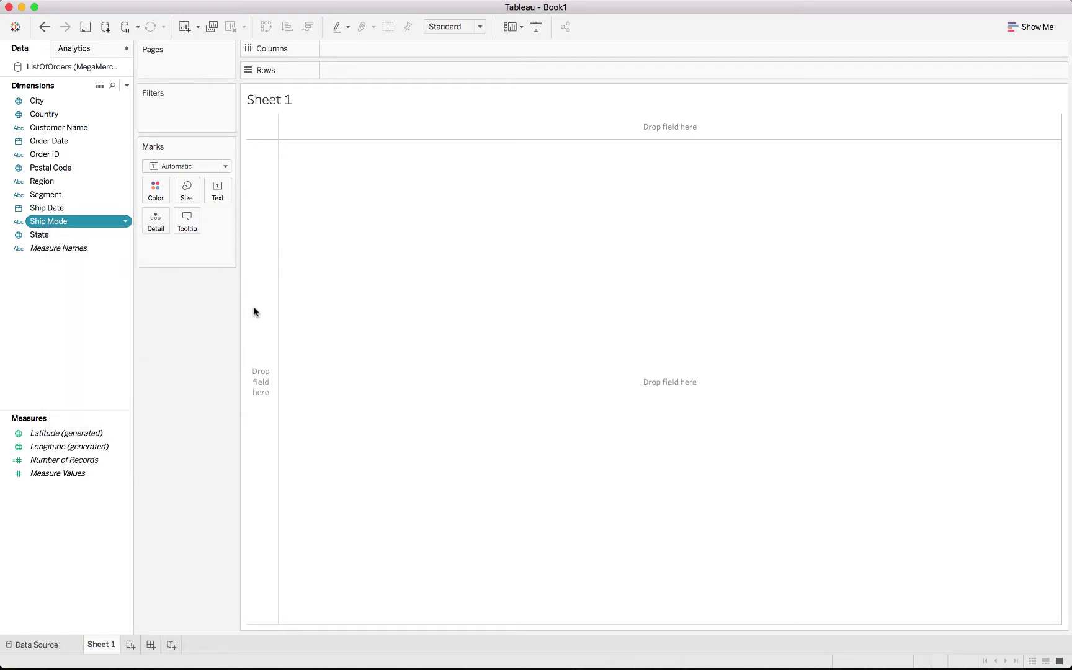
pyautogui.press('BackSpace')
pyautogui.press('BackSpace')
pyautogui.press('BackSpace')
pyautogui.press('BackSpace')
pyautogui.press('BackSpace')
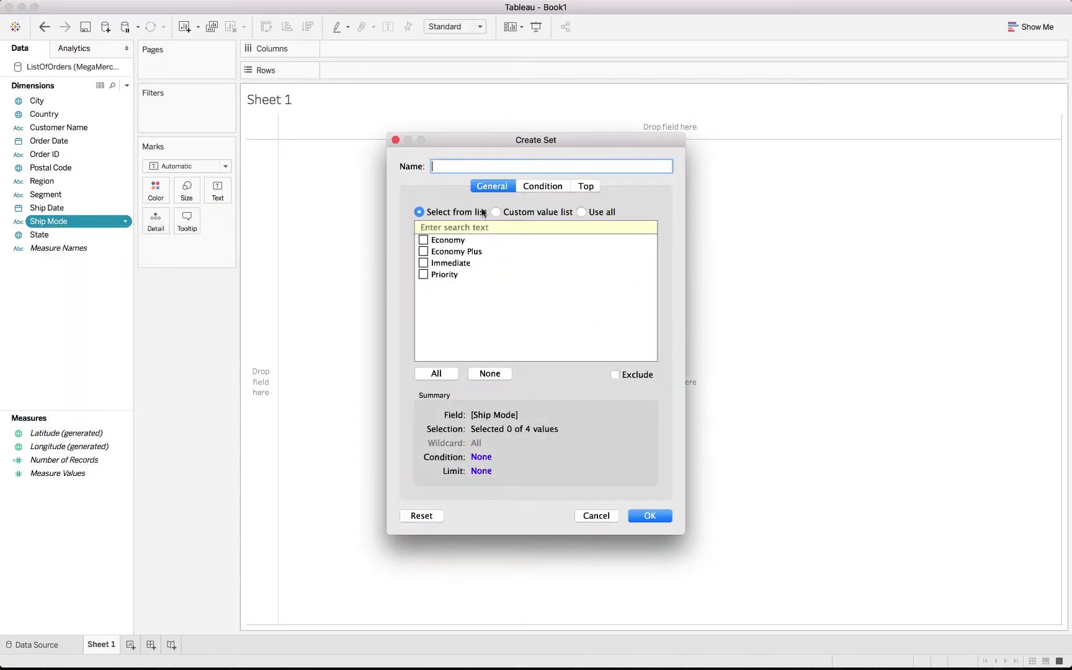
pyautogui.write('Economy Plu')
pyautogui.press('BackSpace')
pyautogui.write('us')
pyautogui.click(423, 252)
pyautogui.click(649, 516)
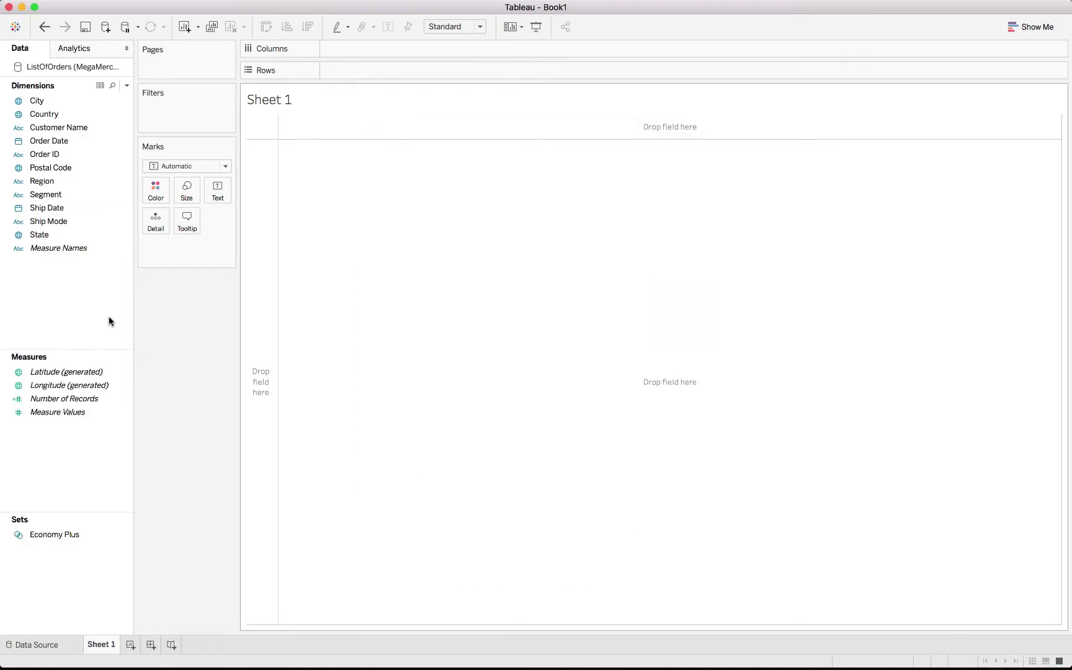
# Create a second set from the Ship Mode dimension named "Priority" that contains only the Priority value.
pyautogui.rightClick(67, 224)
pyautogui.moveTo(109, 305)
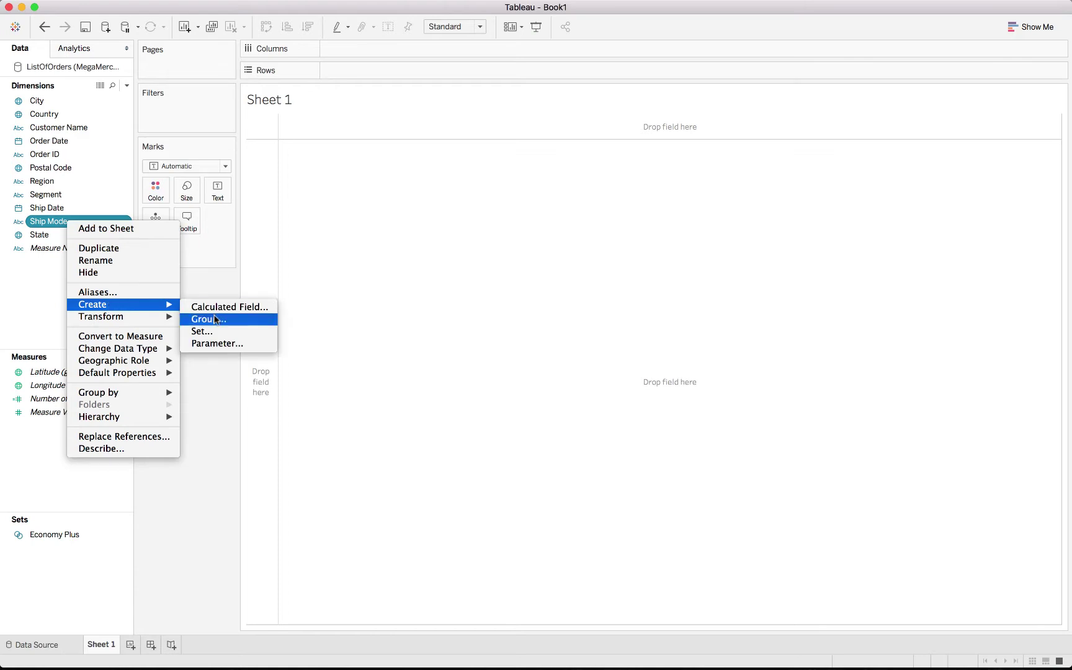
pyautogui.click(214, 331)
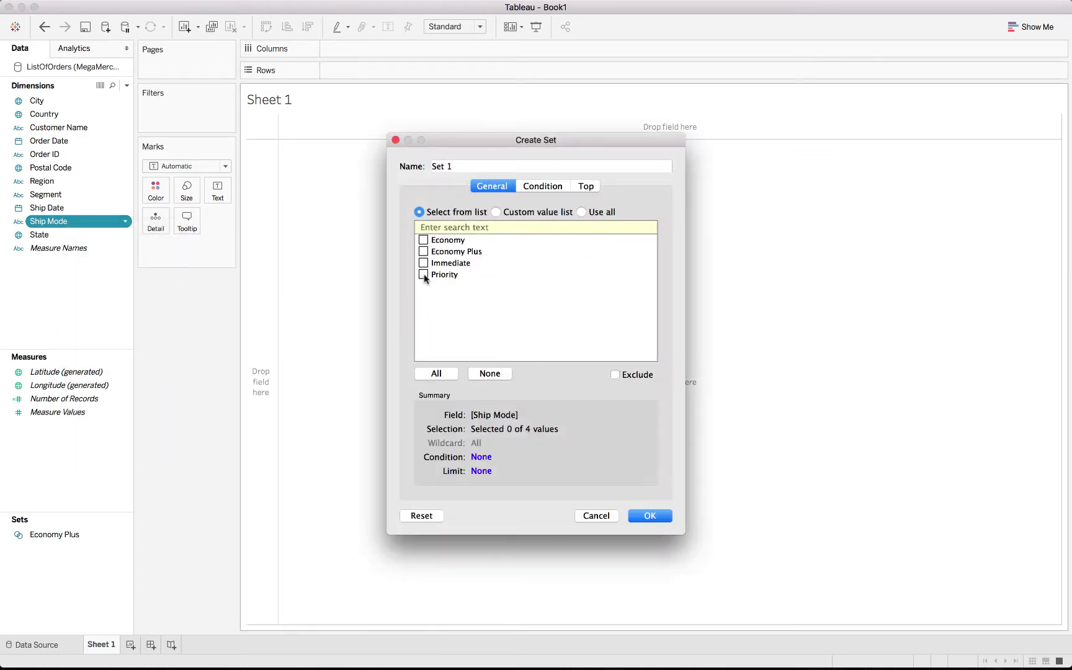
pyautogui.click(424, 274)
pyautogui.hotkey('shift', 'Tab')
pyautogui.write('Priot')
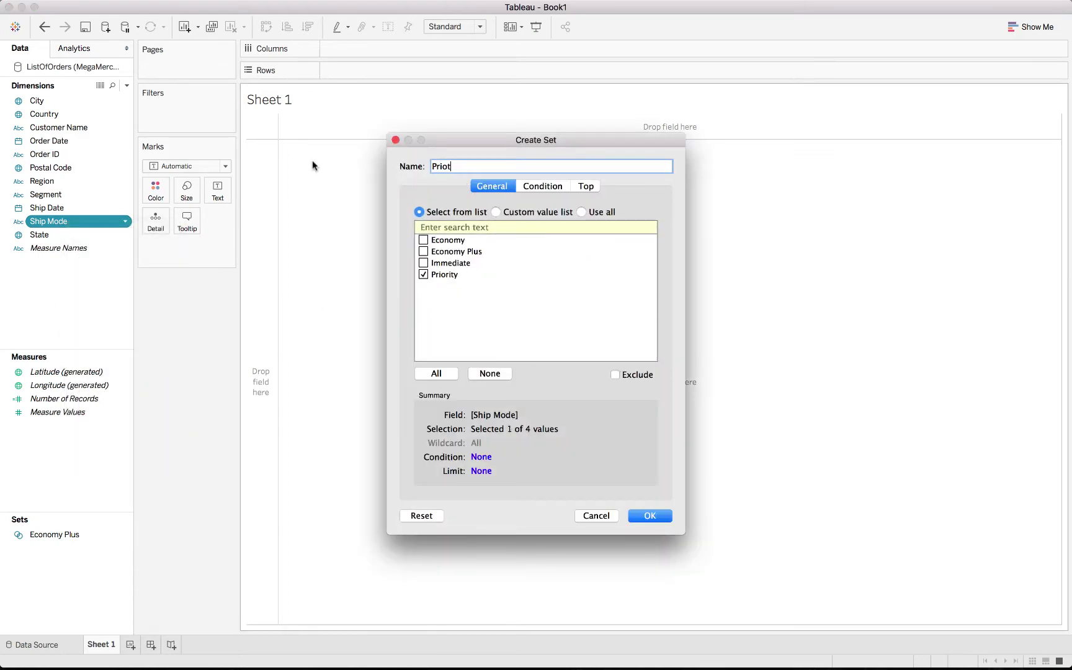
pyautogui.press('BackSpace')
pyautogui.write('rity')
pyautogui.click(643, 515)
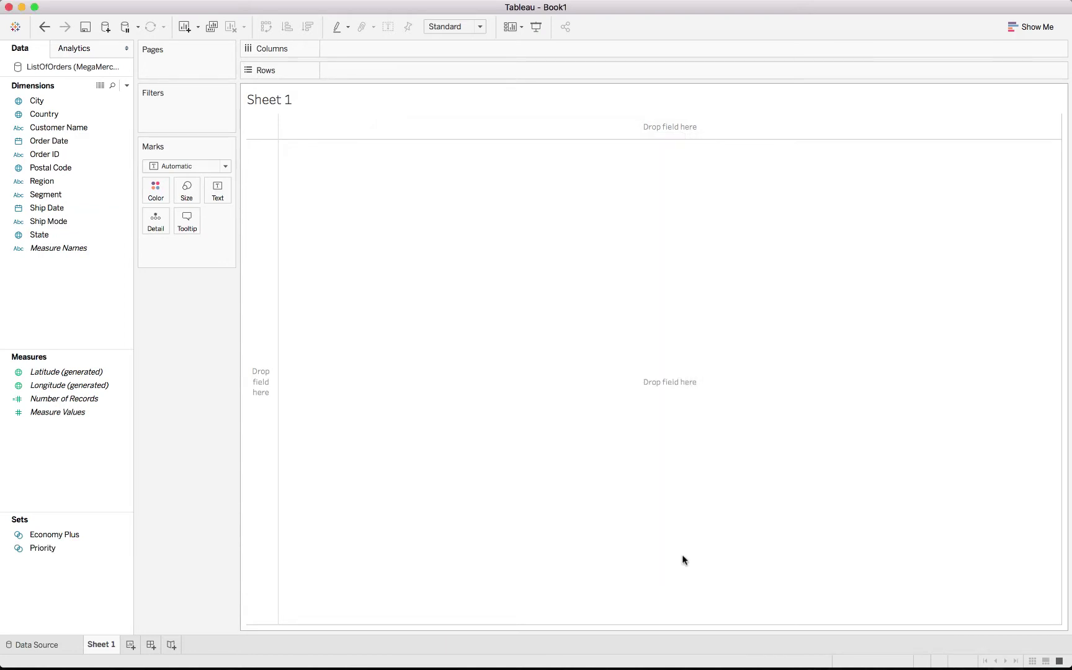
# Start a new set from the Customer Name dimension and name it "Economy Plus and Priority".
pyautogui.rightClick(67, 129)
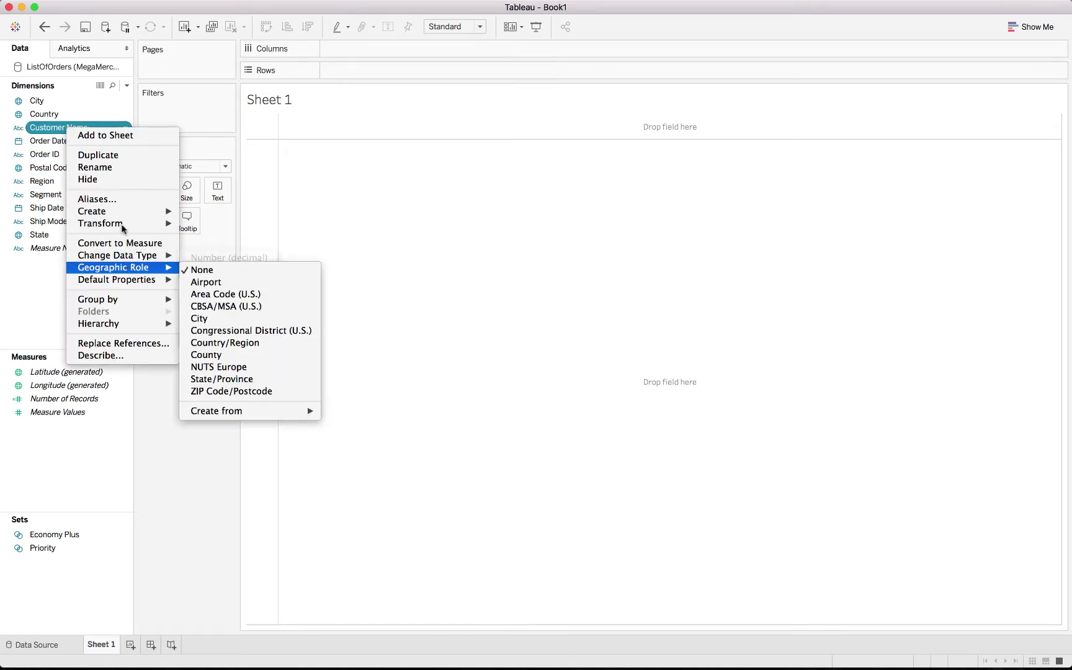
pyautogui.moveTo(123, 215)
pyautogui.click(217, 241)
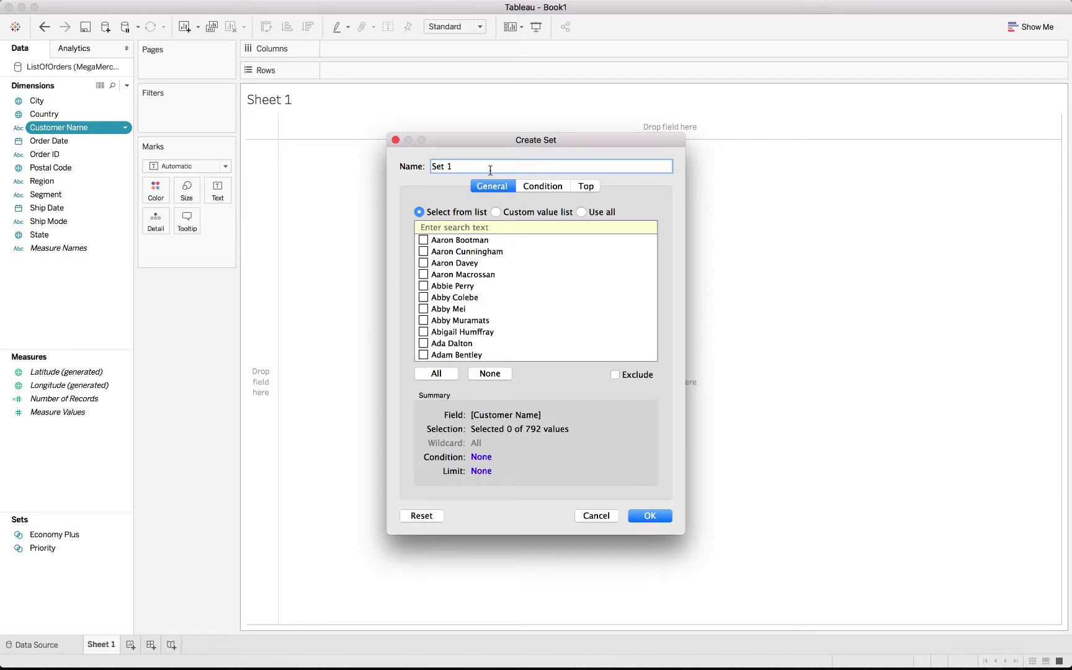
pyautogui.moveTo(490, 170); pyautogui.dragTo(246, 165)
pyautogui.write('Economy Plus and Priorty')
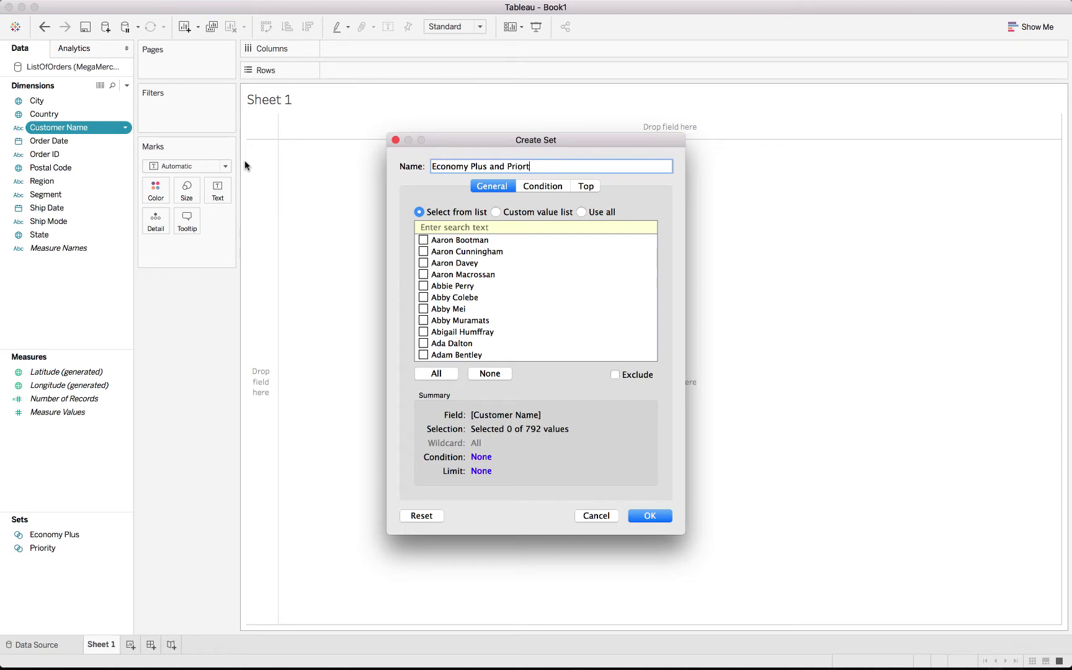
pyautogui.press('BackSpace')
pyautogui.press('BackSpace')
pyautogui.press('BackSpace')
pyautogui.write('rity')
# Define the set's condition by formula, entering the skeleton "sum() > 0 and sum() > 0" on three lines.
pyautogui.click(540, 187)
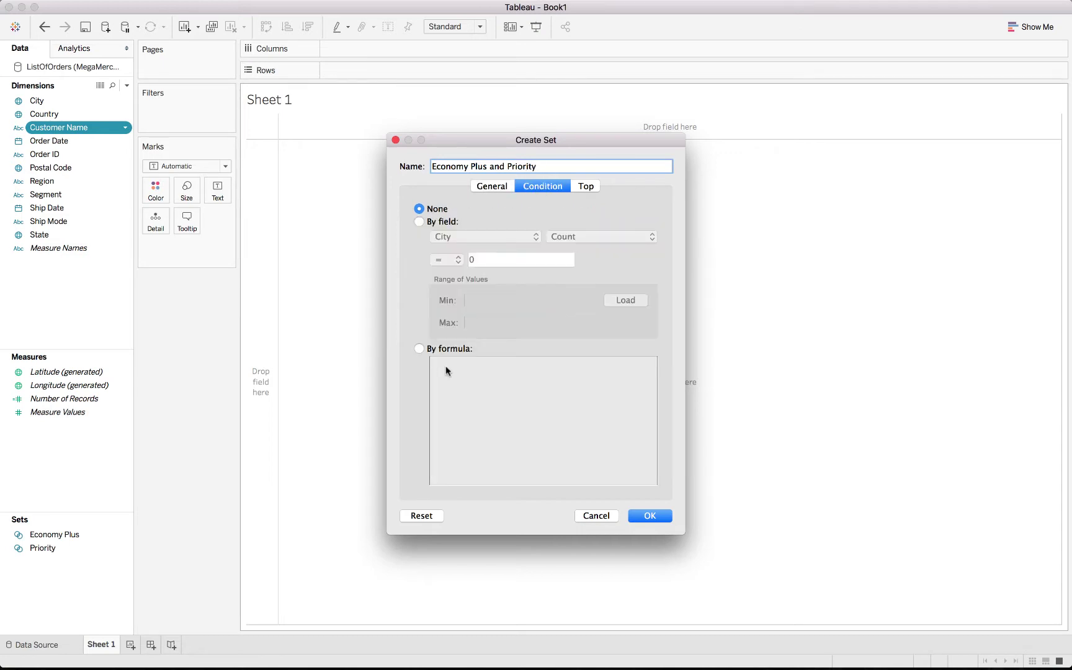
pyautogui.click(422, 350)
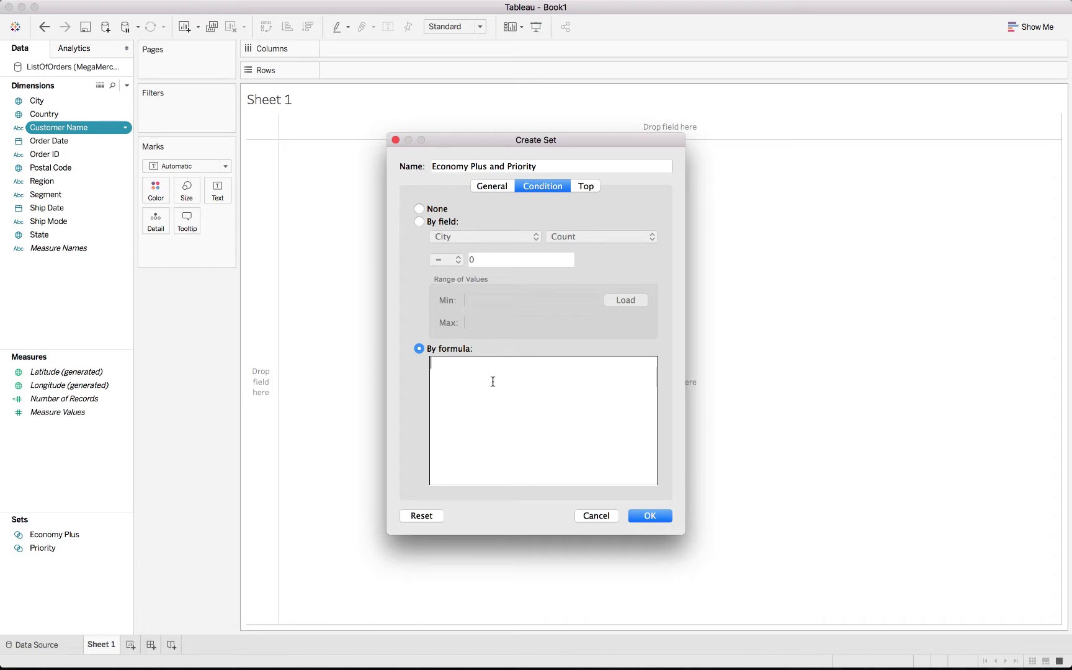
pyautogui.write('sum() >')
pyautogui.write('0 and sum(')
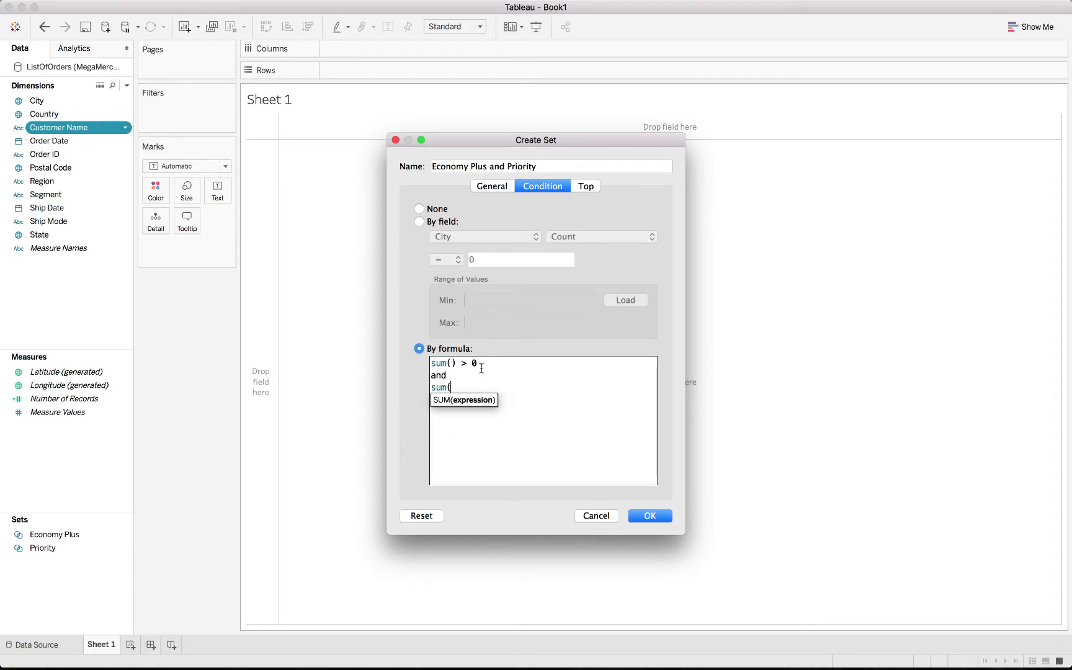
pyautogui.write(') > 0')
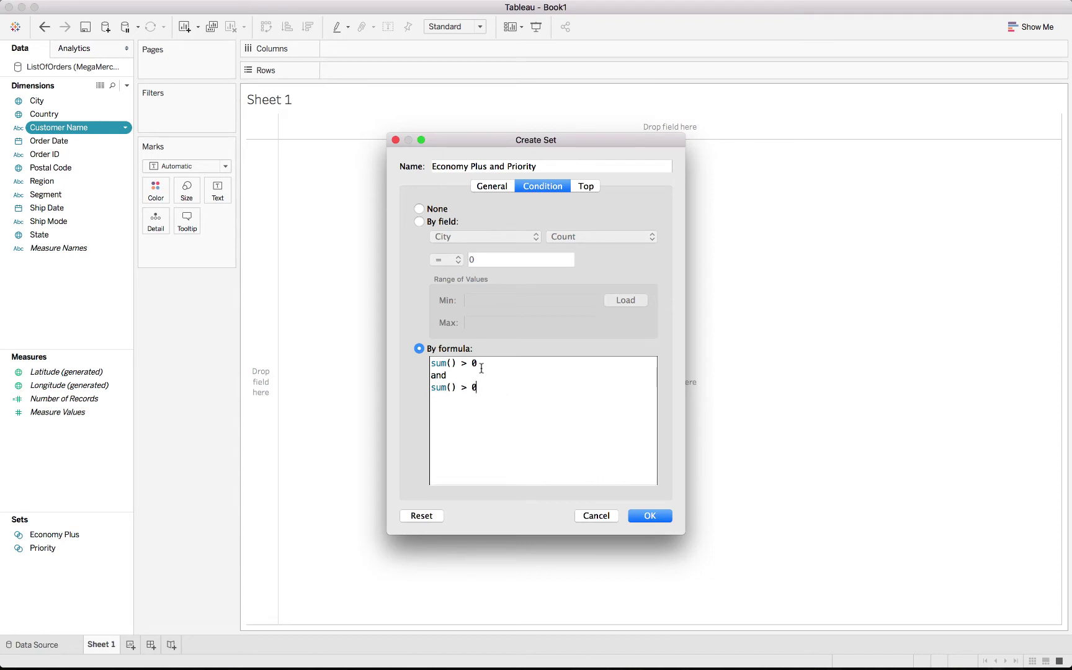
# Fill the first sum of the condition formula with: if [Ship Mode] = "Priority" Then 1 end.
pyautogui.click(452, 363)
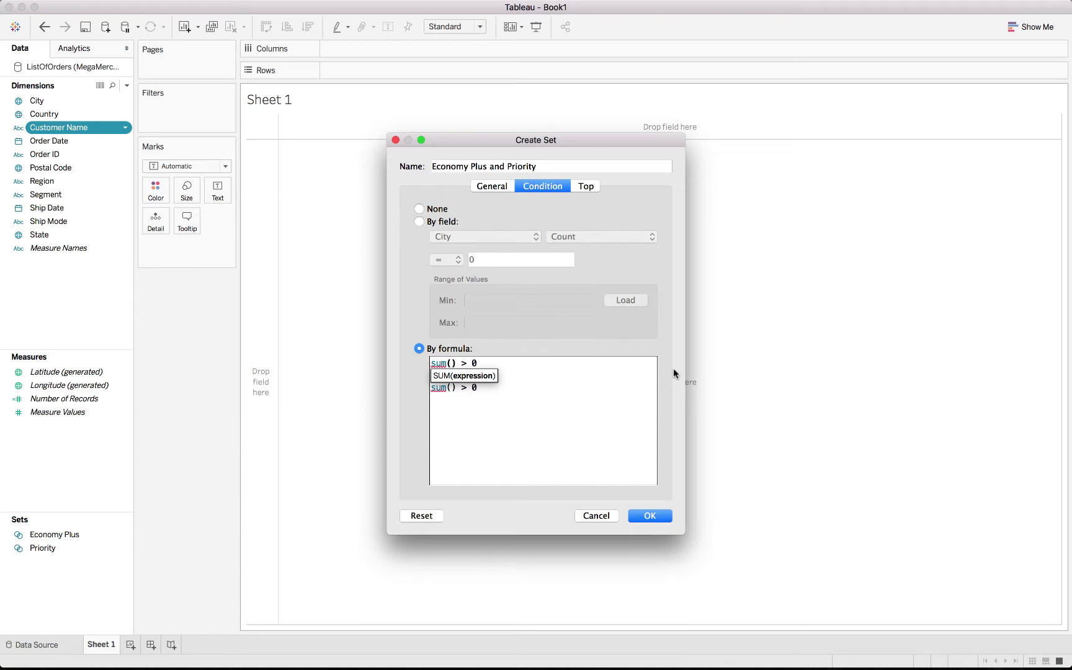
pyautogui.write('if sh')
pyautogui.press('Return')
pyautogui.write("= ''")
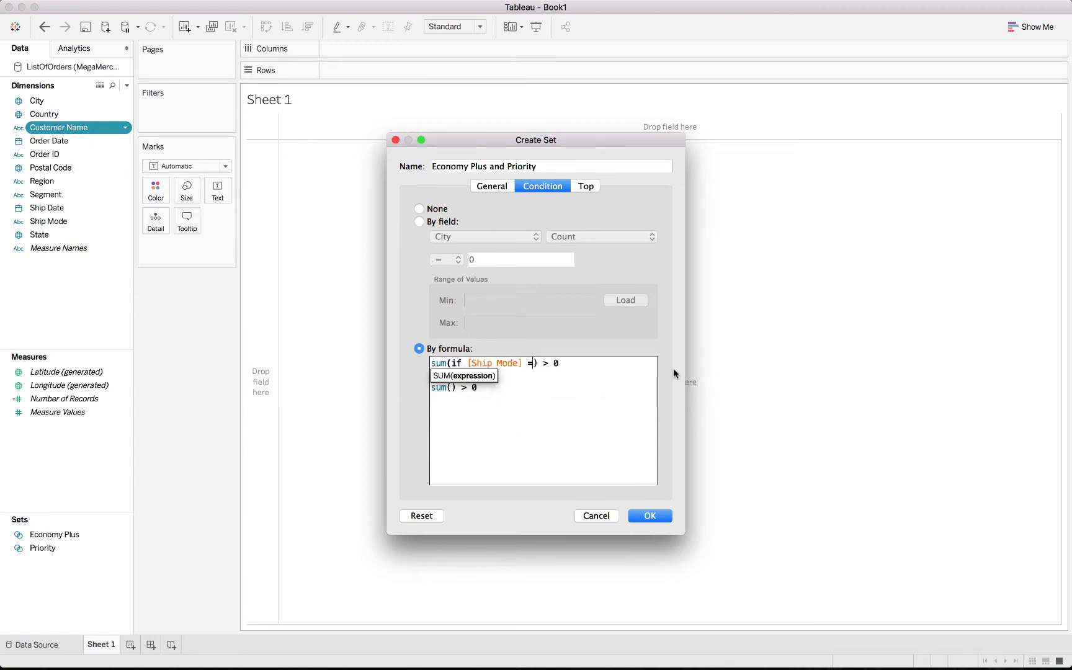
pyautogui.write('Priority" TH')
pyautogui.press('BackSpace')
pyautogui.write('hen 1 ')
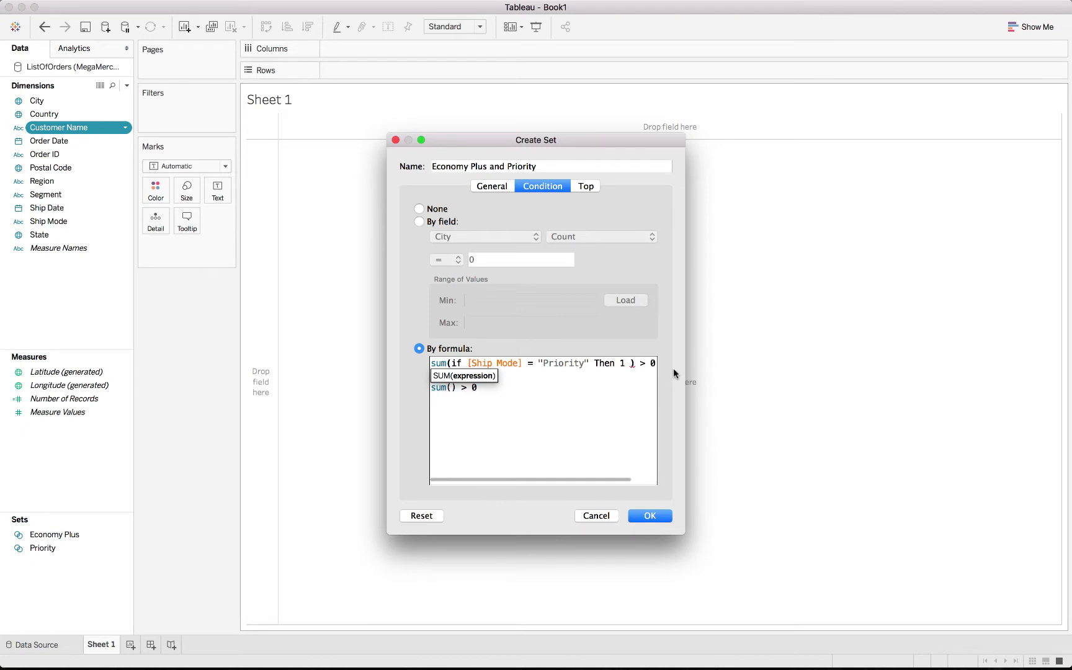
pyautogui.write('end')
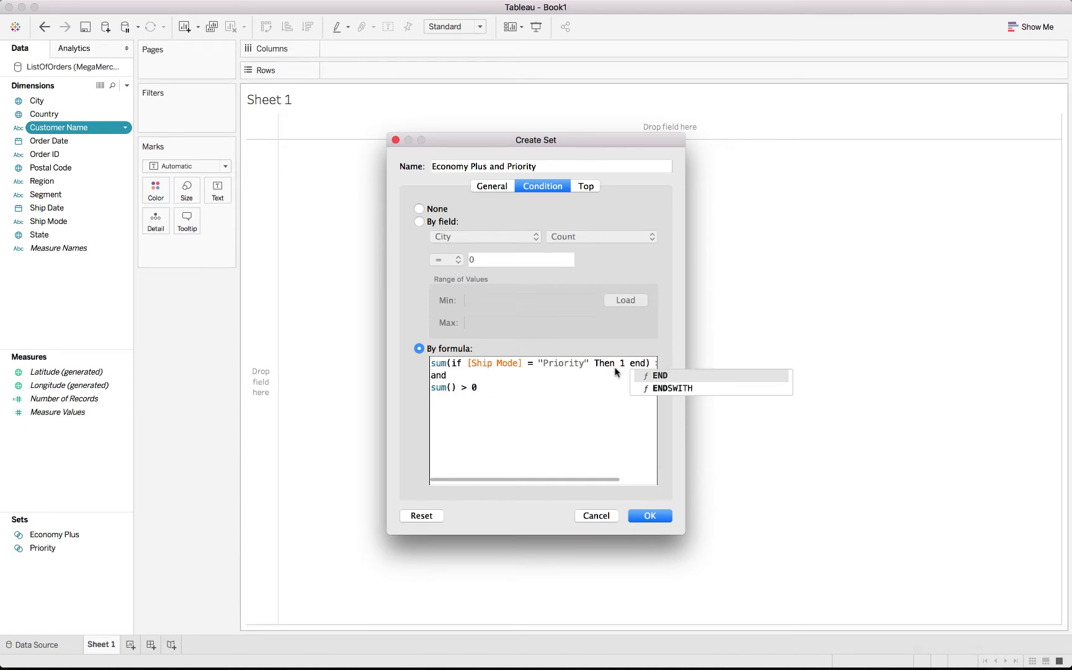
pyautogui.click(456, 365)
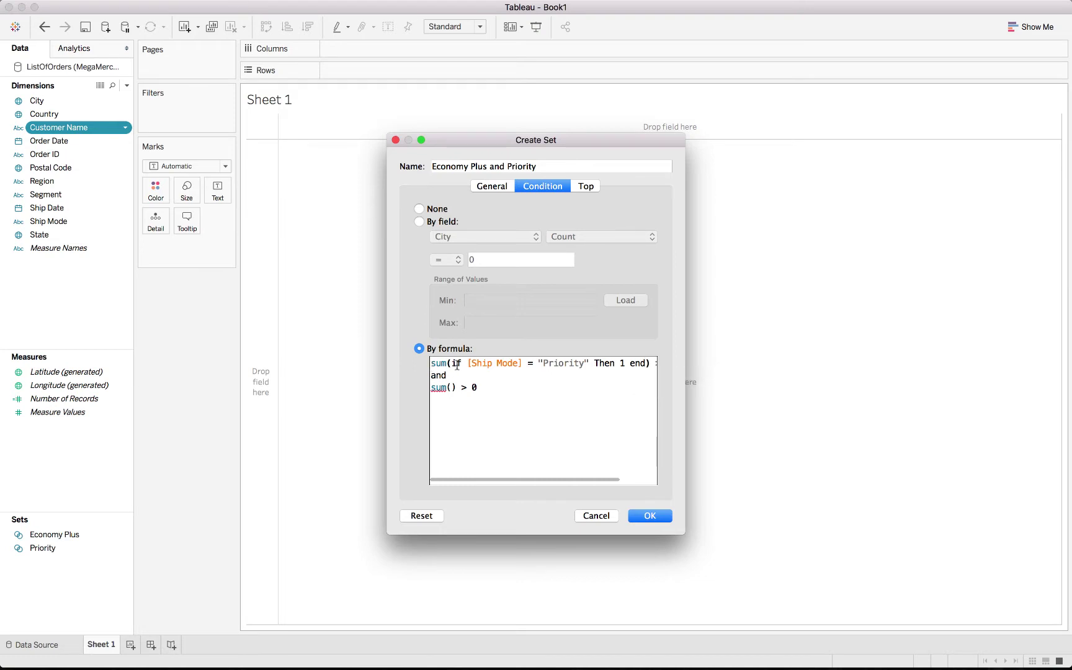
pyautogui.click(561, 363)
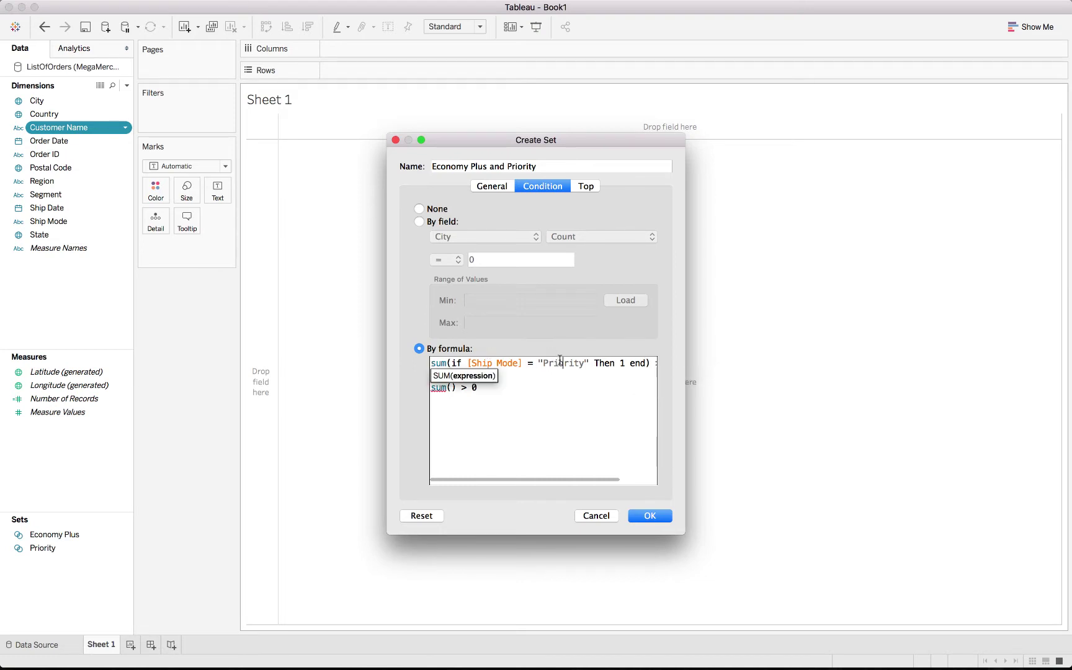
# Fill the second sum of the condition formula with: if [Ship Mode] = "Economy Plus" Then 1 end.
pyautogui.press('Right')
pyautogui.press('Right')
pyautogui.press('Right')
pyautogui.press('Right')
pyautogui.press('Right')
pyautogui.press('Right')
pyautogui.press('Right')
pyautogui.press('Right')
pyautogui.press('Right')
pyautogui.press('Right')
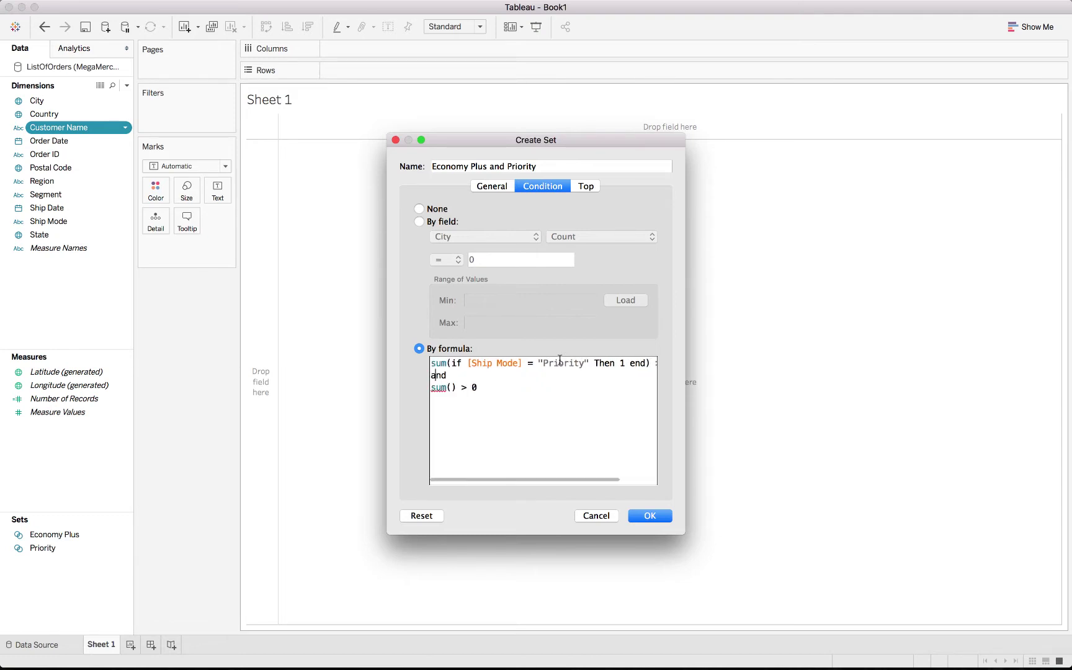
pyautogui.click(454, 381)
pyautogui.press('Down')
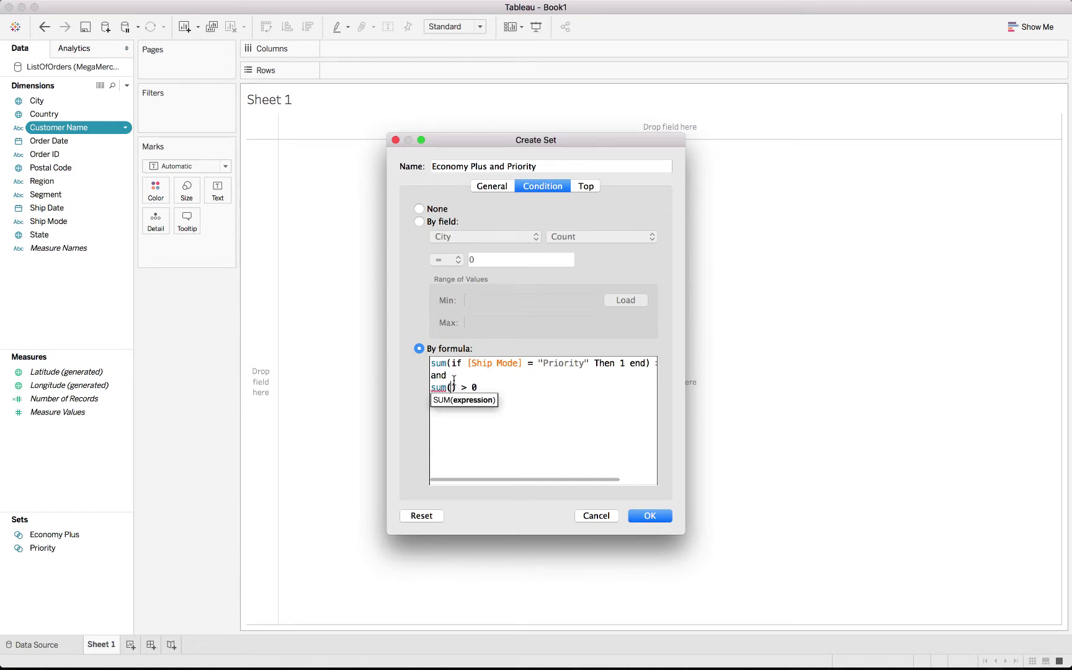
pyautogui.write('if sh')
pyautogui.press('Down')
pyautogui.press('Return')
pyautogui.write('= "')
pyautogui.press('BackSpace')
pyautogui.write('Economy Plus')
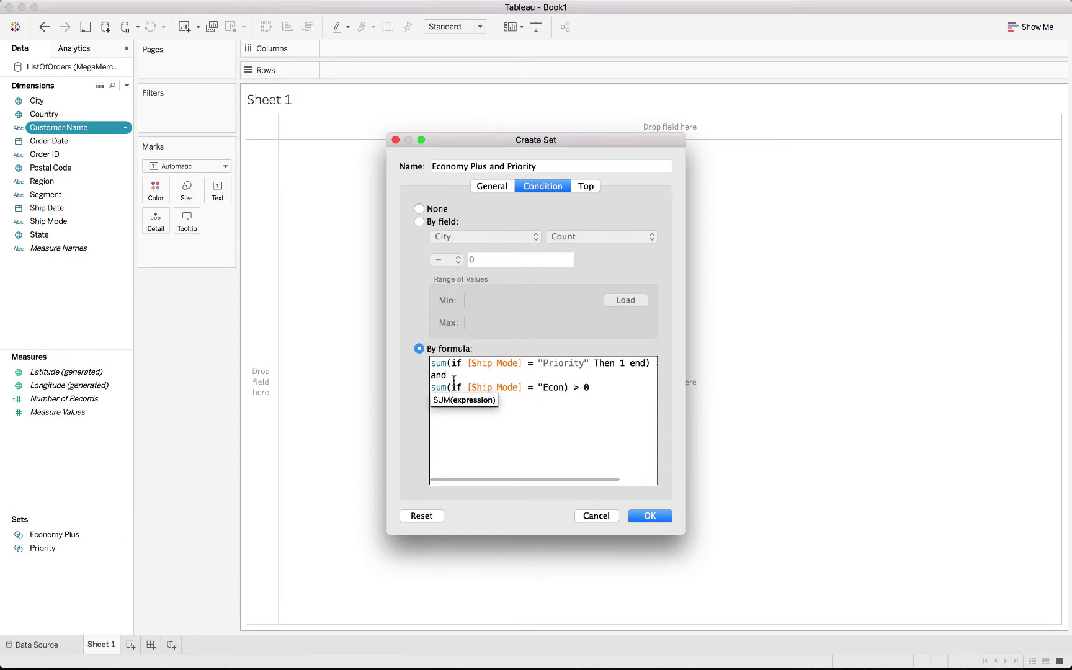
pyautogui.press('BackSpace')
pyautogui.press('BackSpace')
pyautogui.press('BackSpace')
pyautogui.write('lus" Then 1 end')
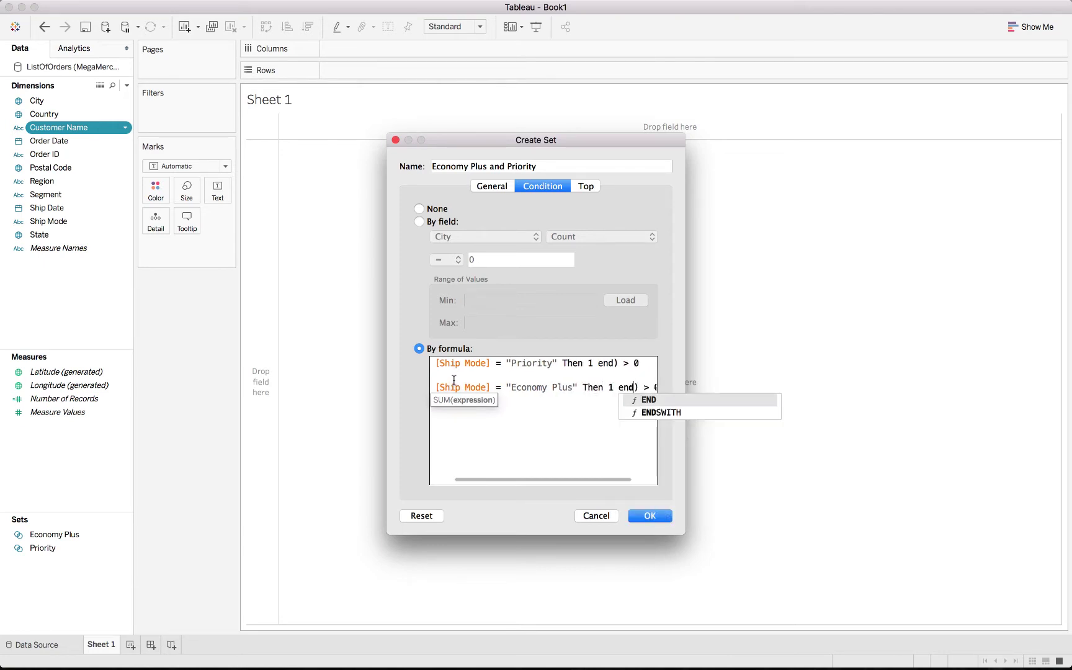
pyautogui.press('Escape')
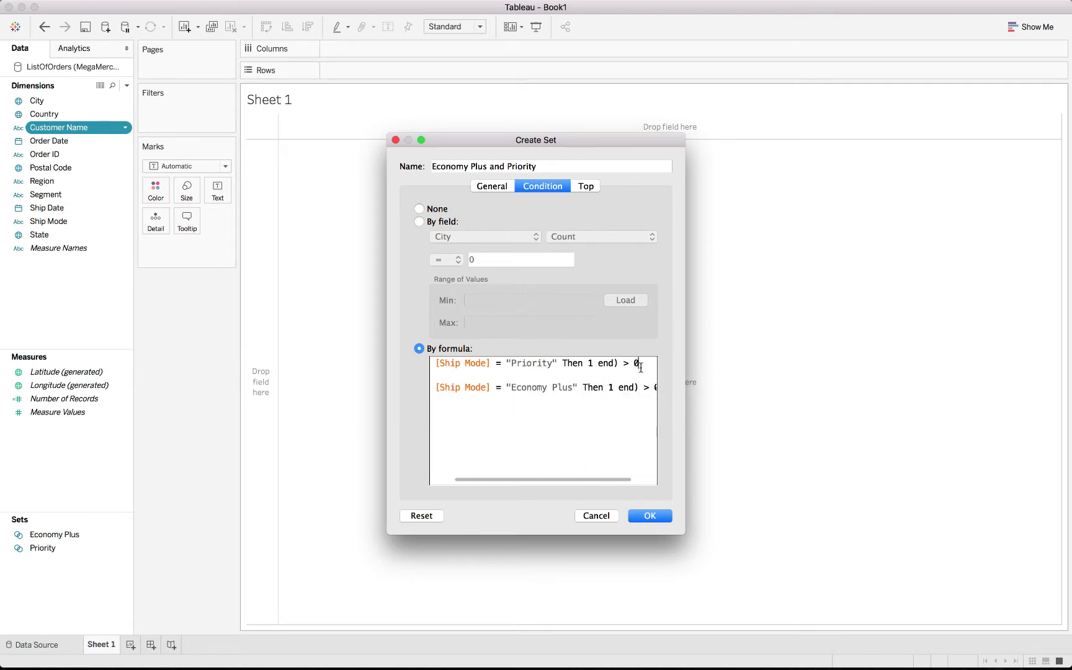
# Check both lines of the condition formula and the set's name, and confirm creation of the Economy Plus and Priority set.
pyautogui.moveTo(640, 363); pyautogui.dragTo(419, 363)
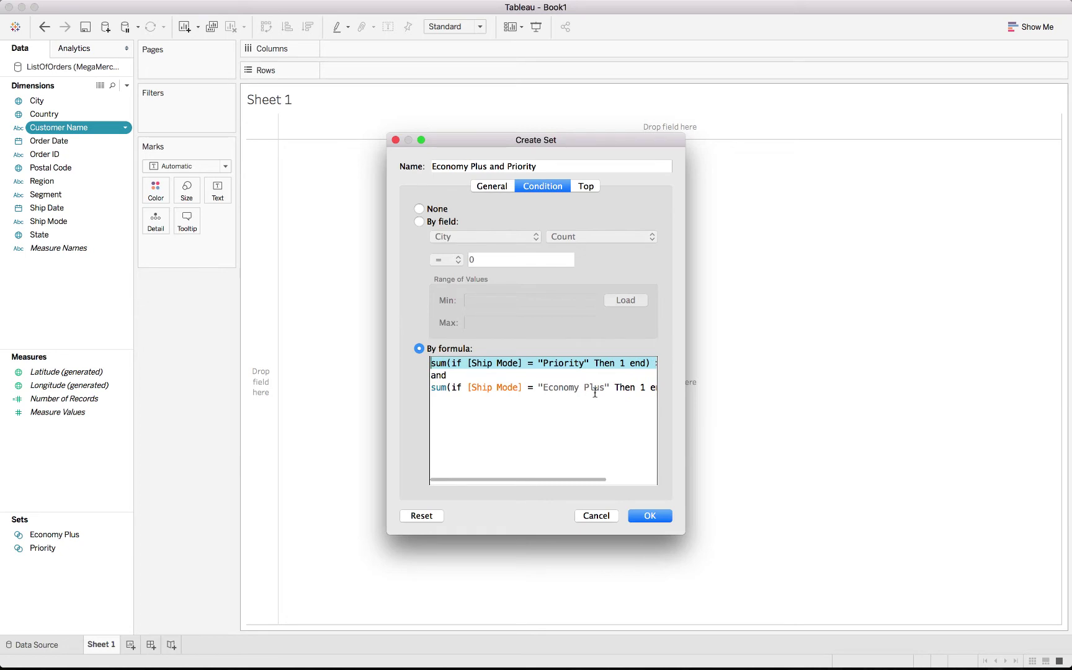
pyautogui.click(539, 386)
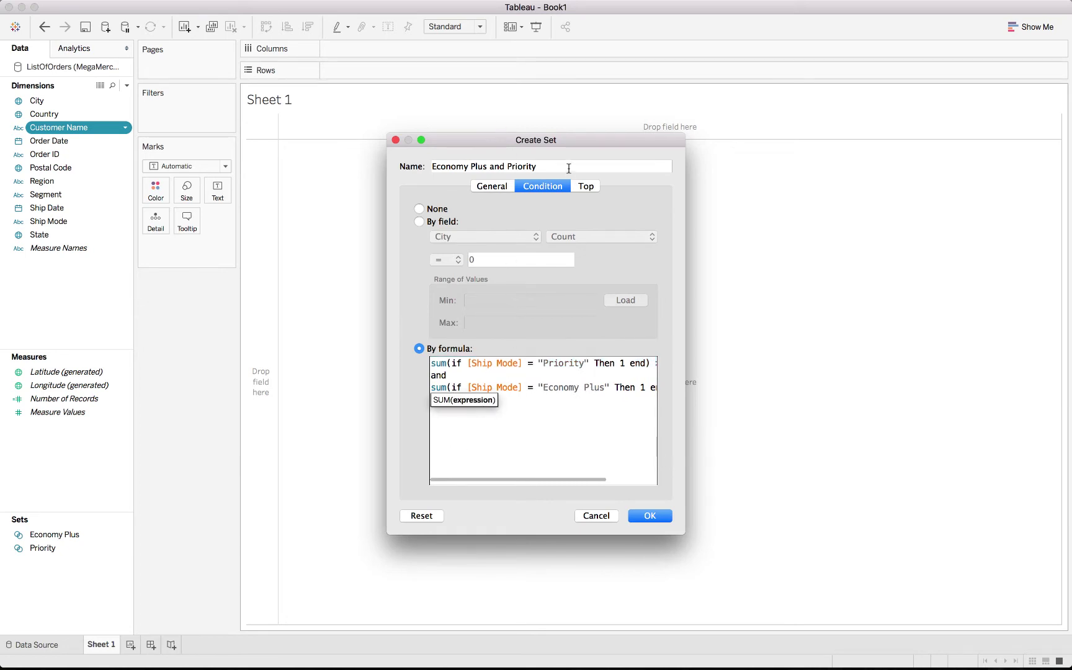
pyautogui.moveTo(567, 166); pyautogui.dragTo(352, 176)
pyautogui.click(650, 516)
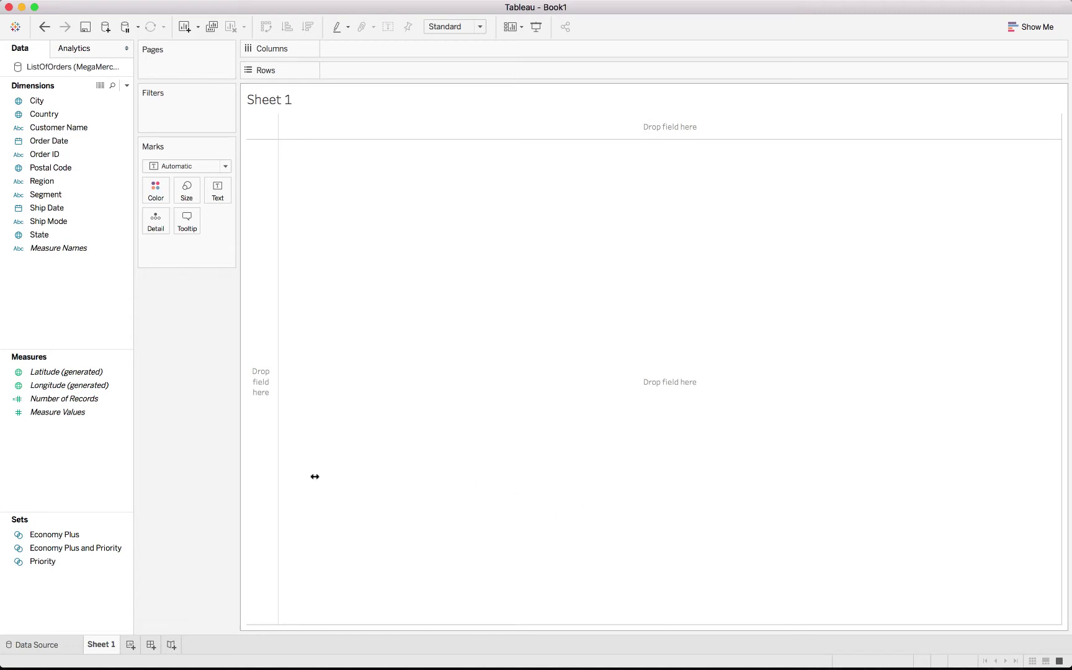
# Start a new calculated field and name it "Outer Venn Position".
pyautogui.rightClick(100, 316)
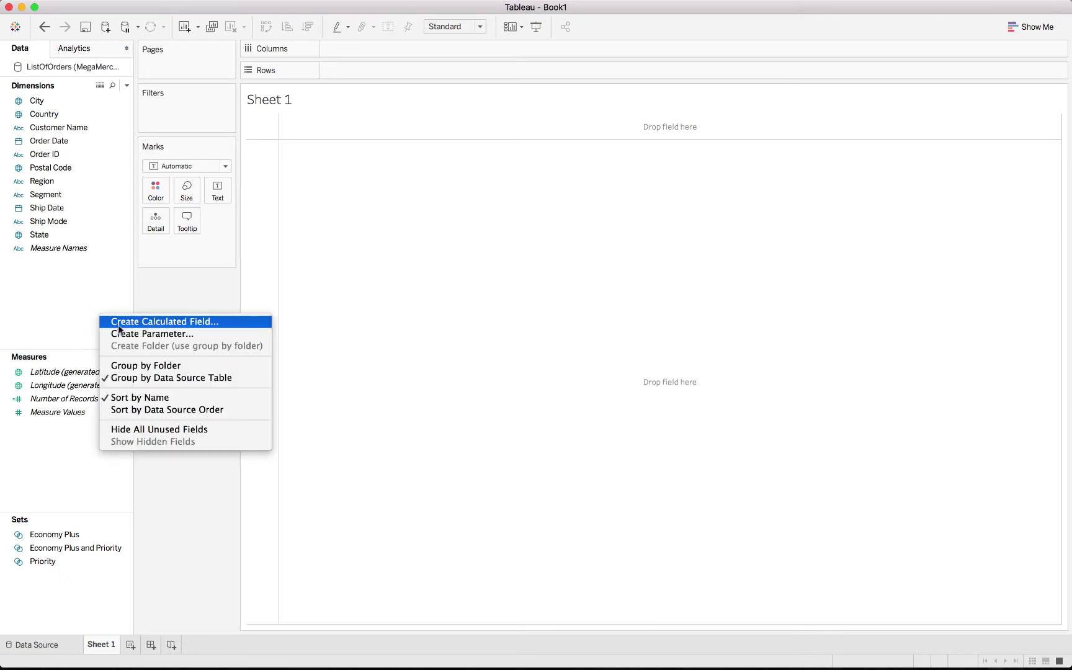
pyautogui.click(120, 327)
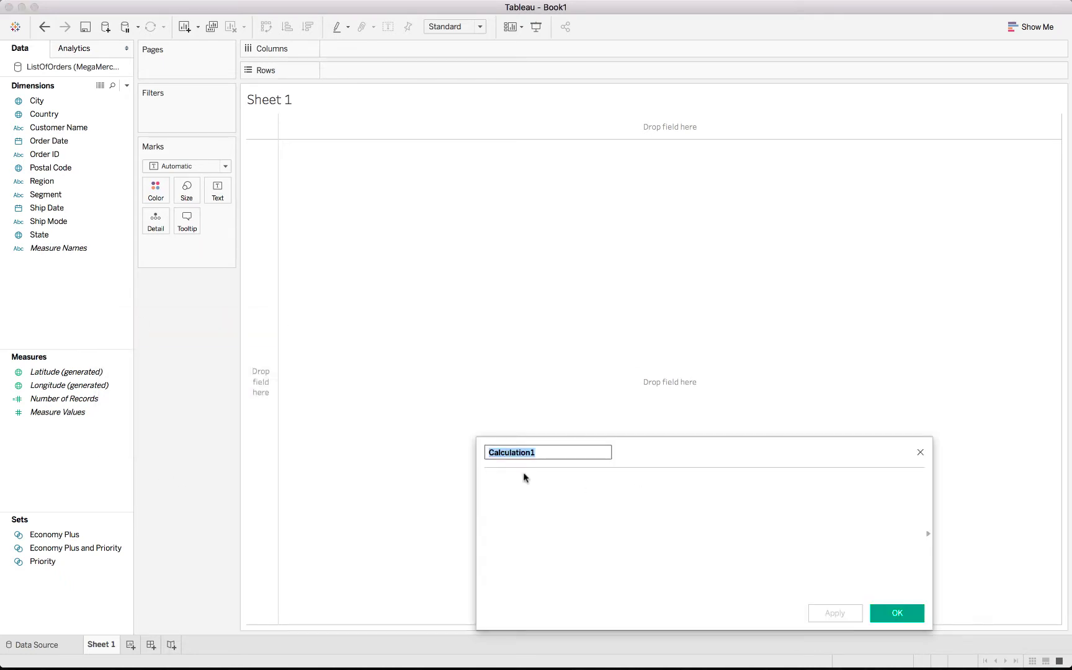
pyautogui.write('Order')
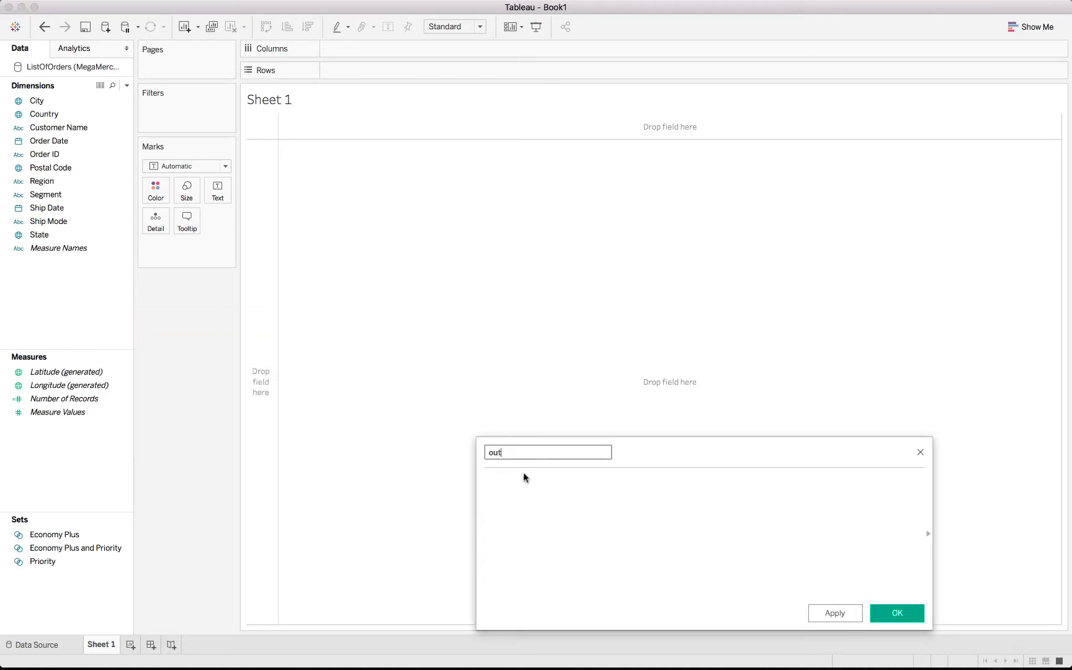
pyautogui.press('BackSpace')
pyautogui.press('BackSpace')
pyautogui.press('BackSpace')
pyautogui.press('BackSpace')
pyautogui.write('uter Venn Position')
pyautogui.click(538, 496)
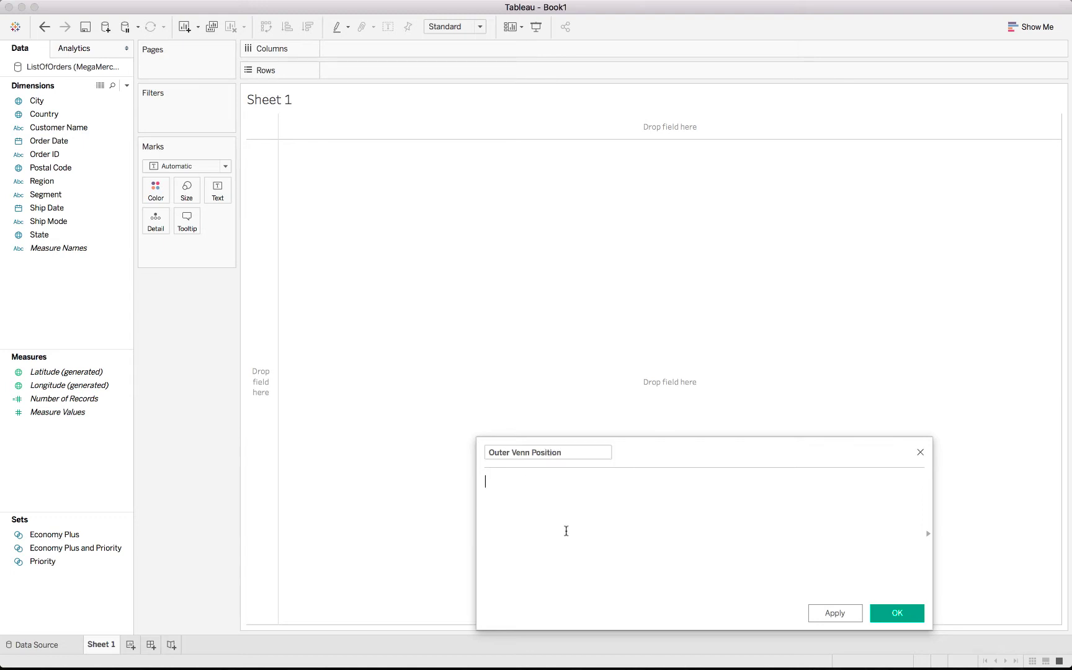
# Begin the formula with a distinct count that tests the Priority set: COUNTD(if [Priority]).
pyautogui.write('countr')
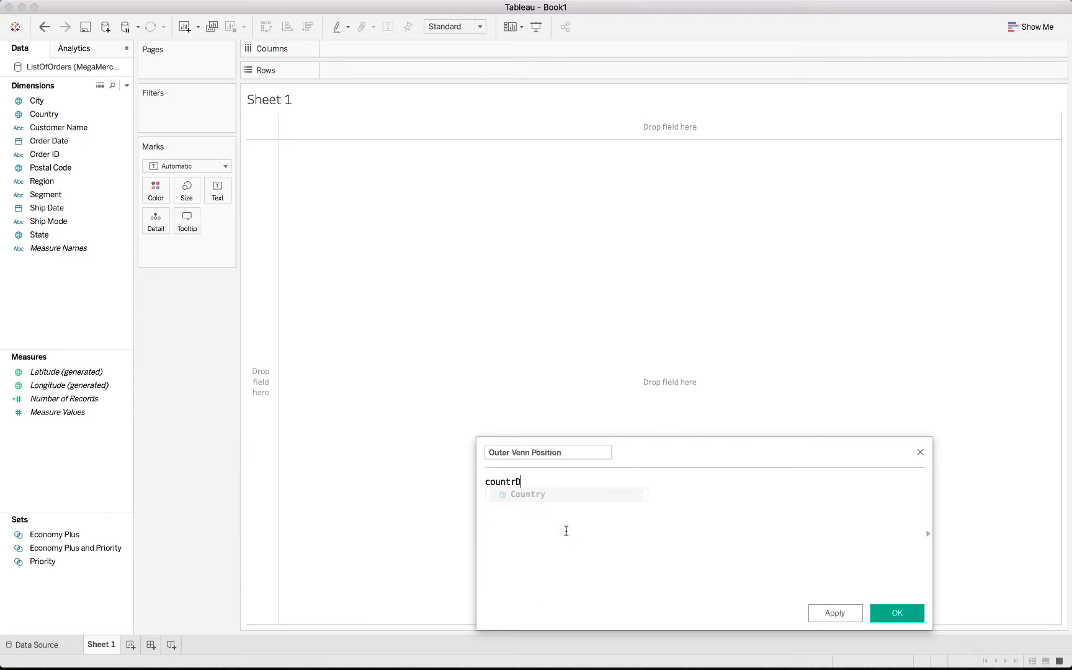
pyautogui.press('BackSpace')
pyautogui.write('D')
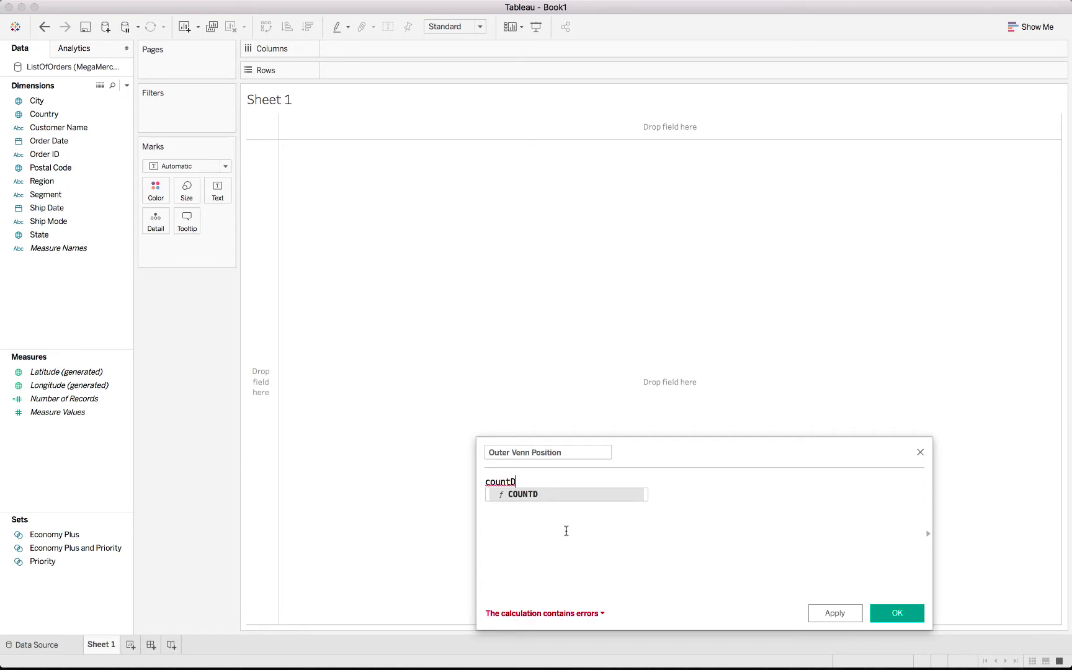
pyautogui.press('Return')
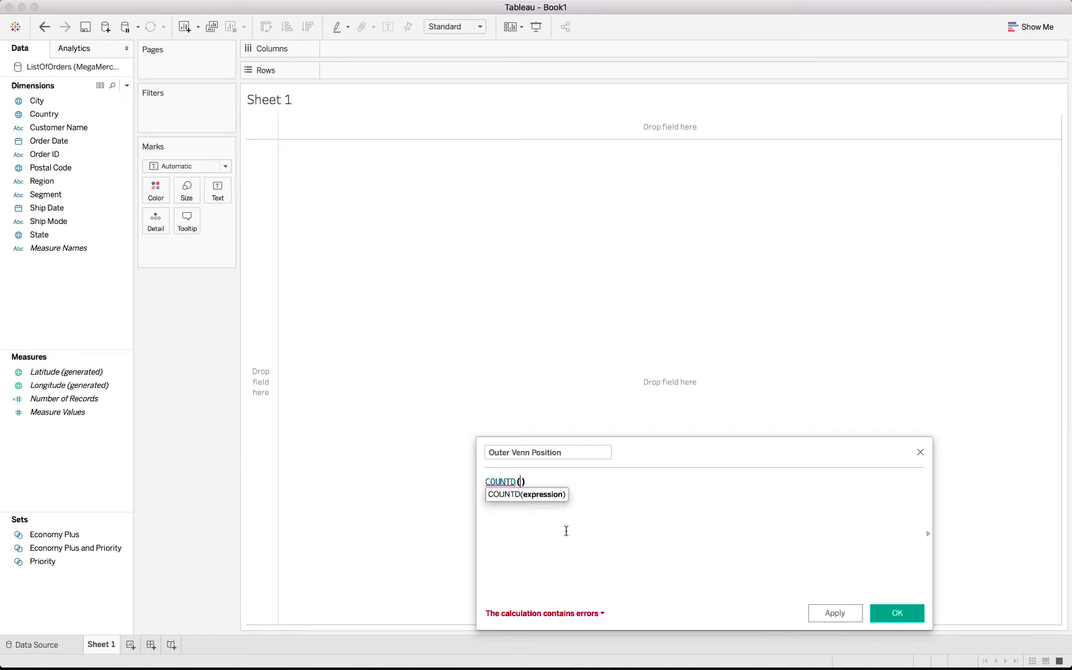
pyautogui.write('if ')
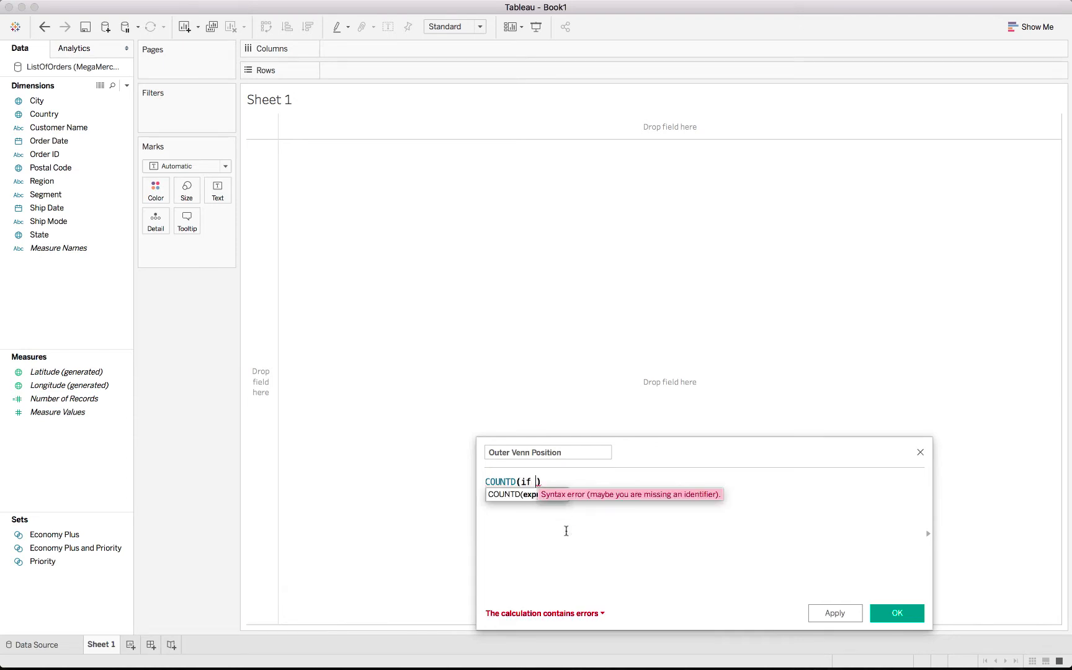
pyautogui.write('pr')
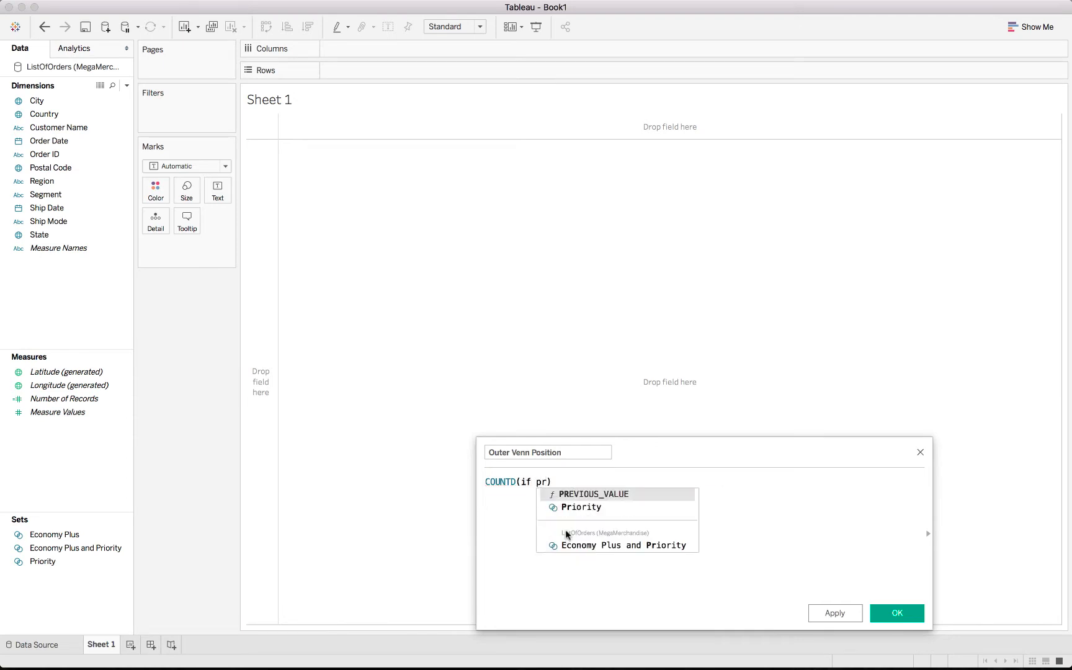
pyautogui.press('Down')
pyautogui.press('Return')
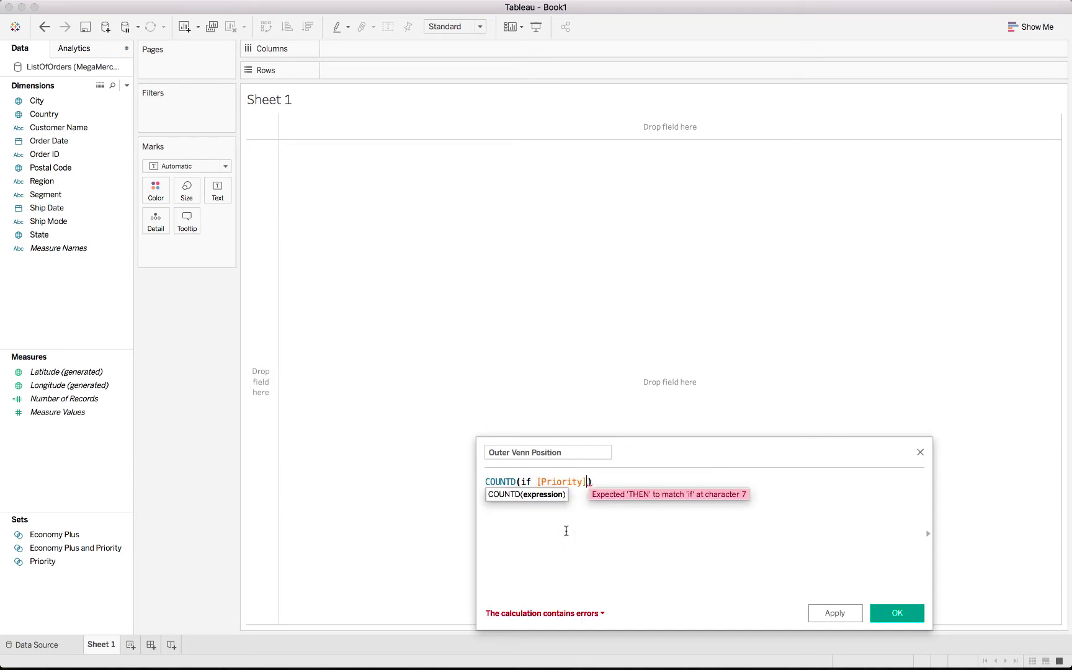
# Complete the expression inside COUNTD with "then [Customer Name] END" and save the calculated field.
pyautogui.write('then s')
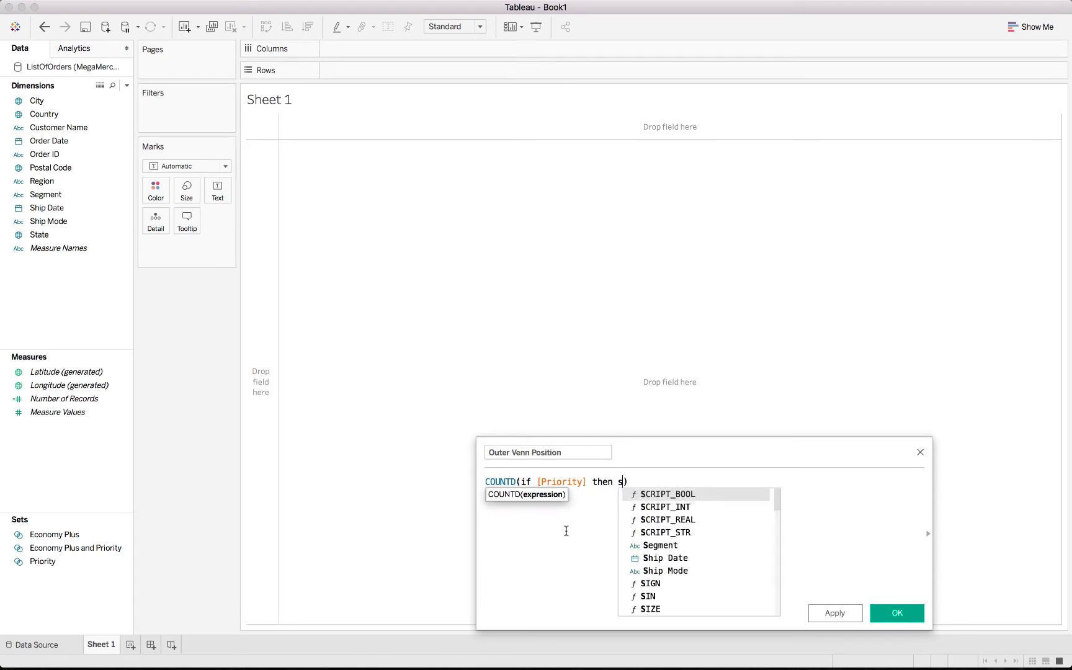
pyautogui.press('BackSpace')
pyautogui.write('cus')
pyautogui.press('Return')
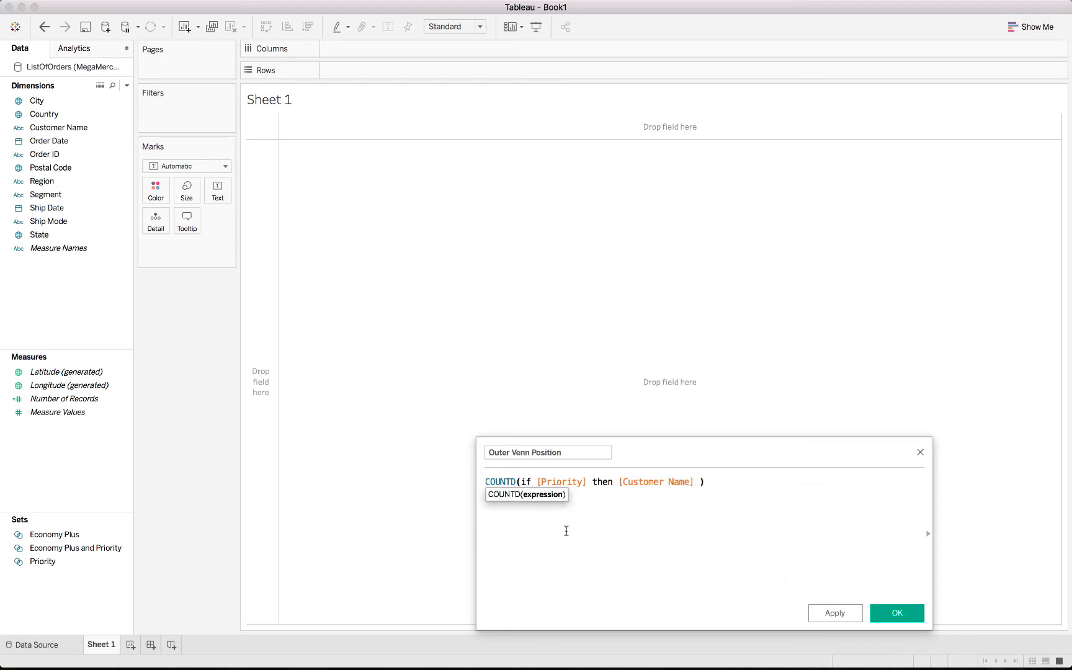
pyautogui.write('END')
pyautogui.press('Return')
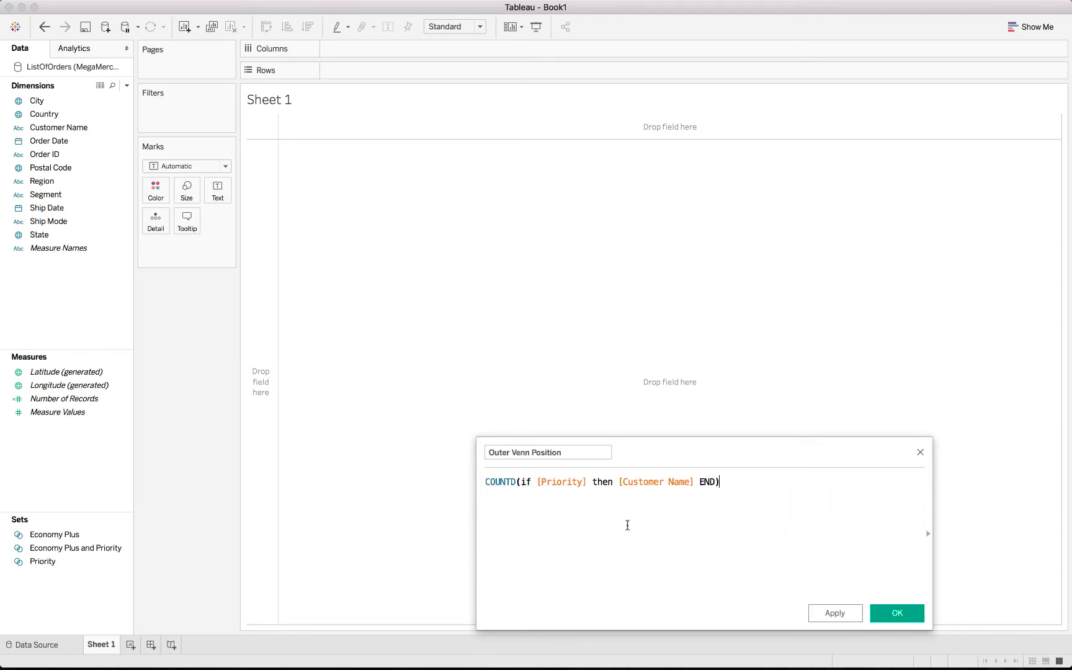
pyautogui.moveTo(522, 481); pyautogui.dragTo(565, 482)
pyautogui.click(571, 482)
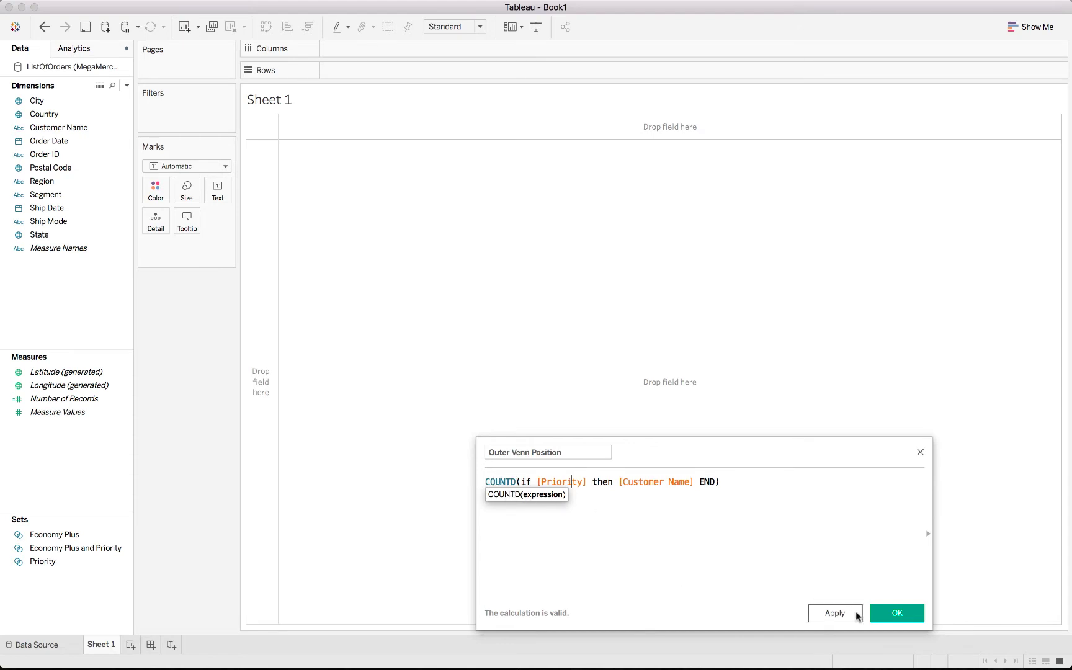
pyautogui.click(894, 614)
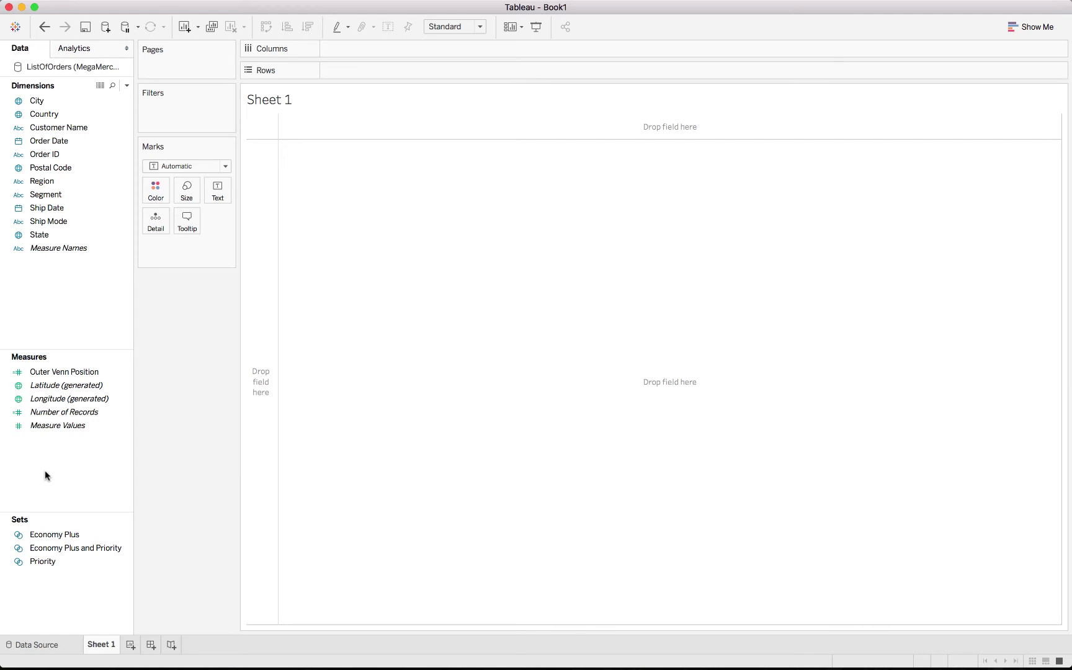
# Start another calculated field and name it "Overlap Position".
pyautogui.rightClick(82, 322)
pyautogui.click(115, 331)
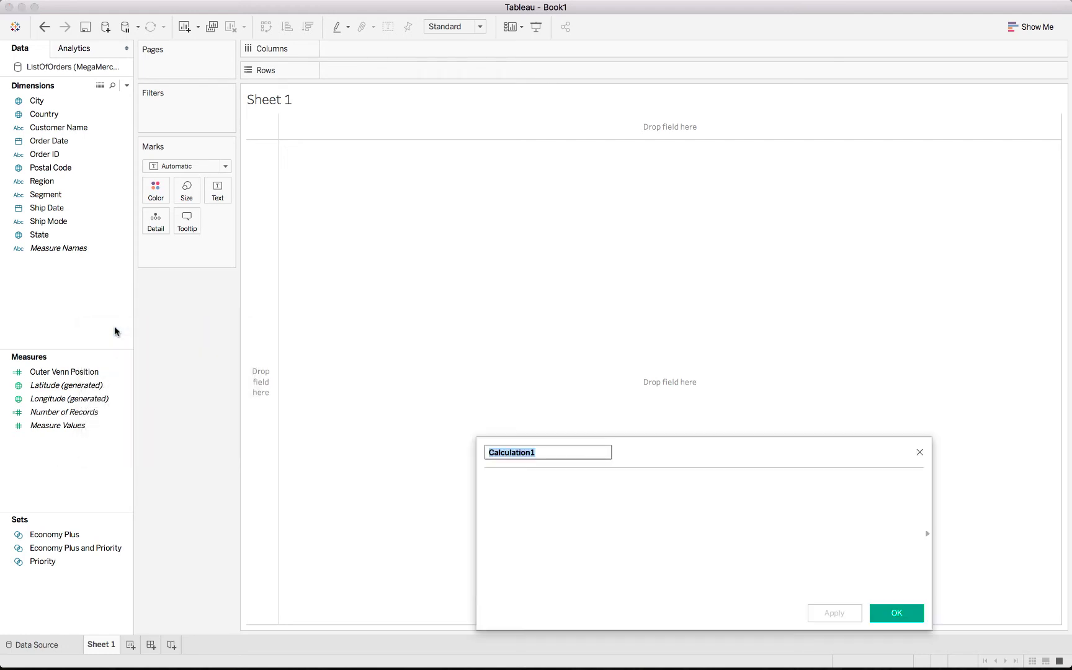
pyautogui.write('O')
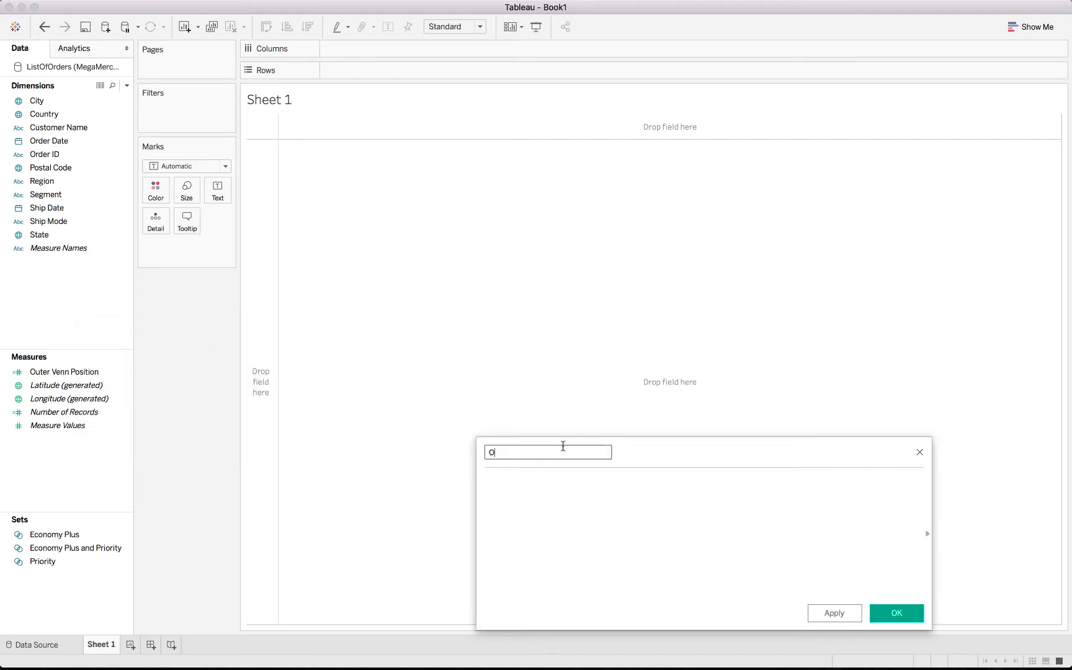
pyautogui.press('BackSpace')
pyautogui.write('Overlap Position')
# Enter the formula [Outer Venn Position]/2 and save the calculated field.
pyautogui.write('Ou')
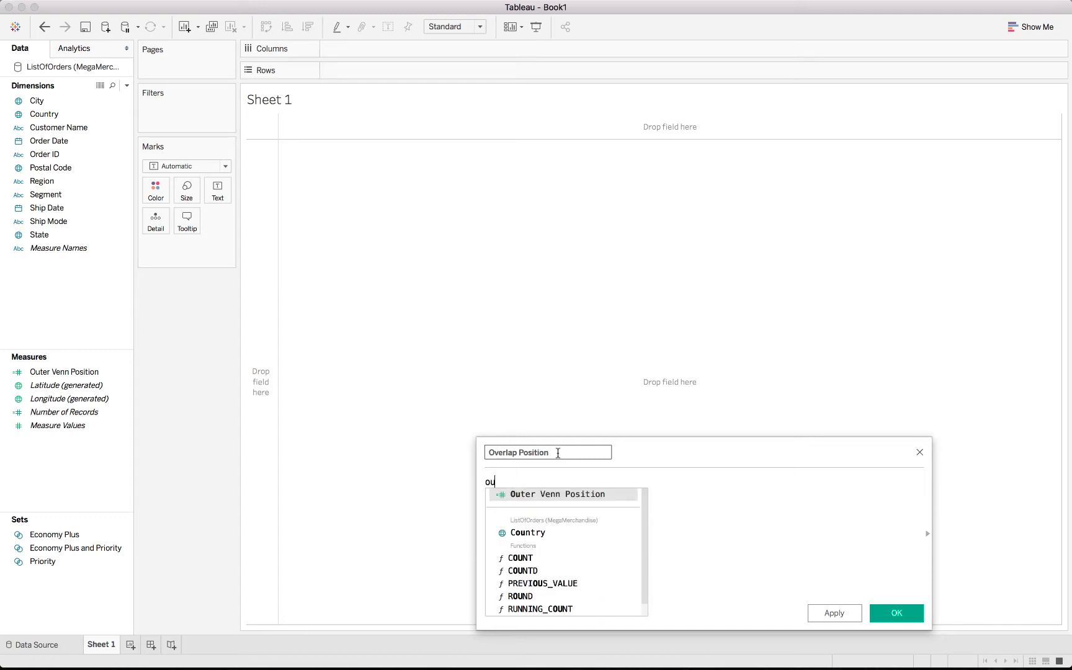
pyautogui.press('Return')
pyautogui.write('/2')
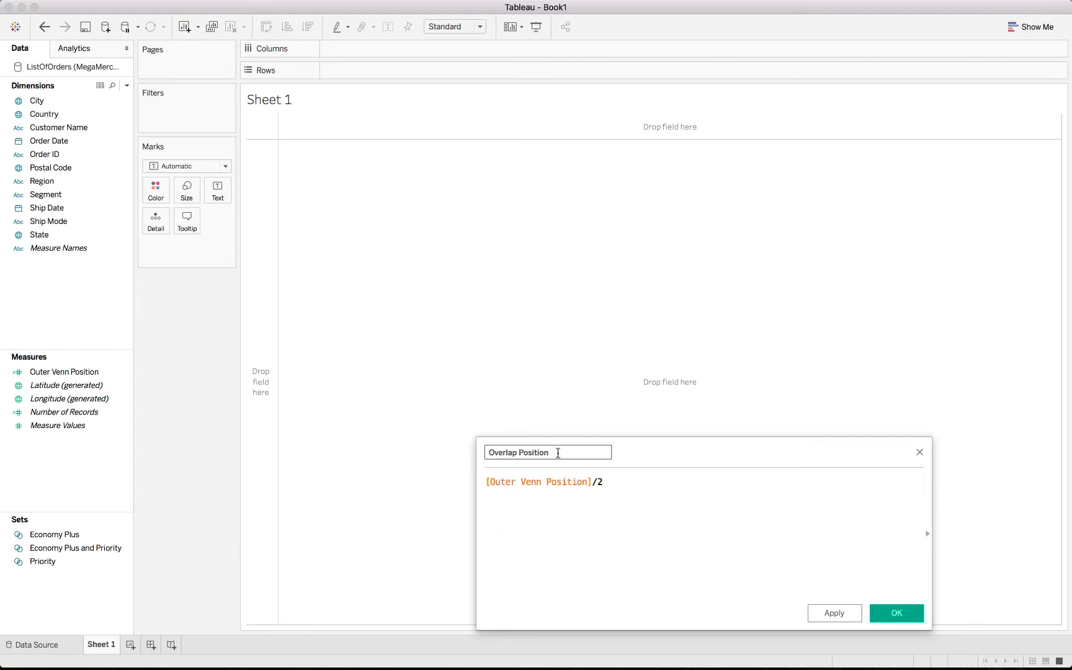
pyautogui.click(825, 618)
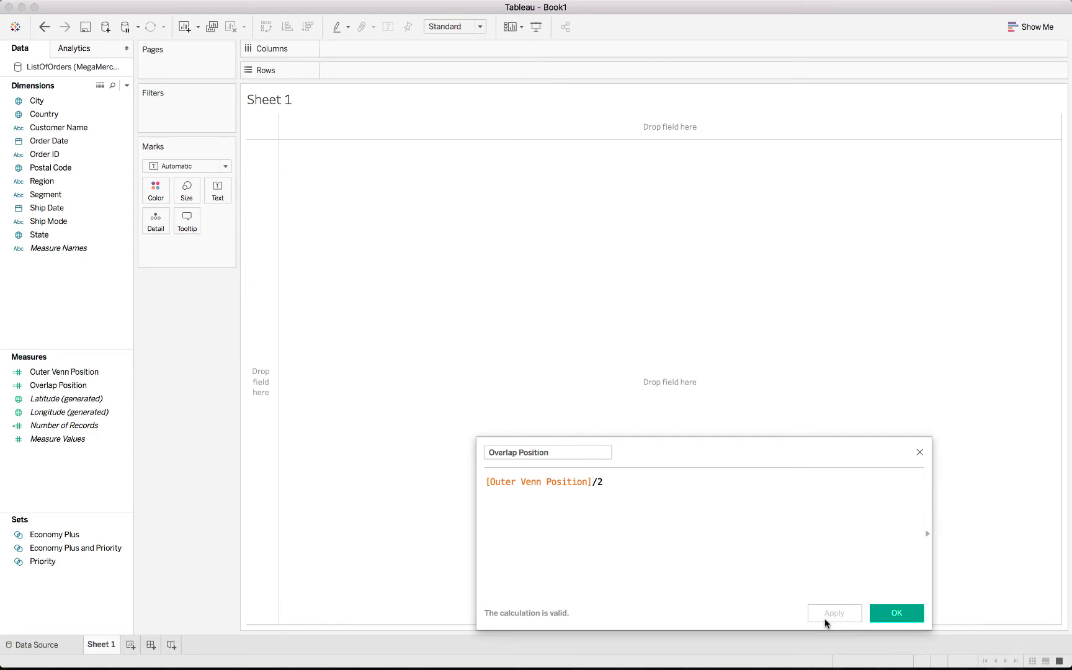
pyautogui.click(884, 614)
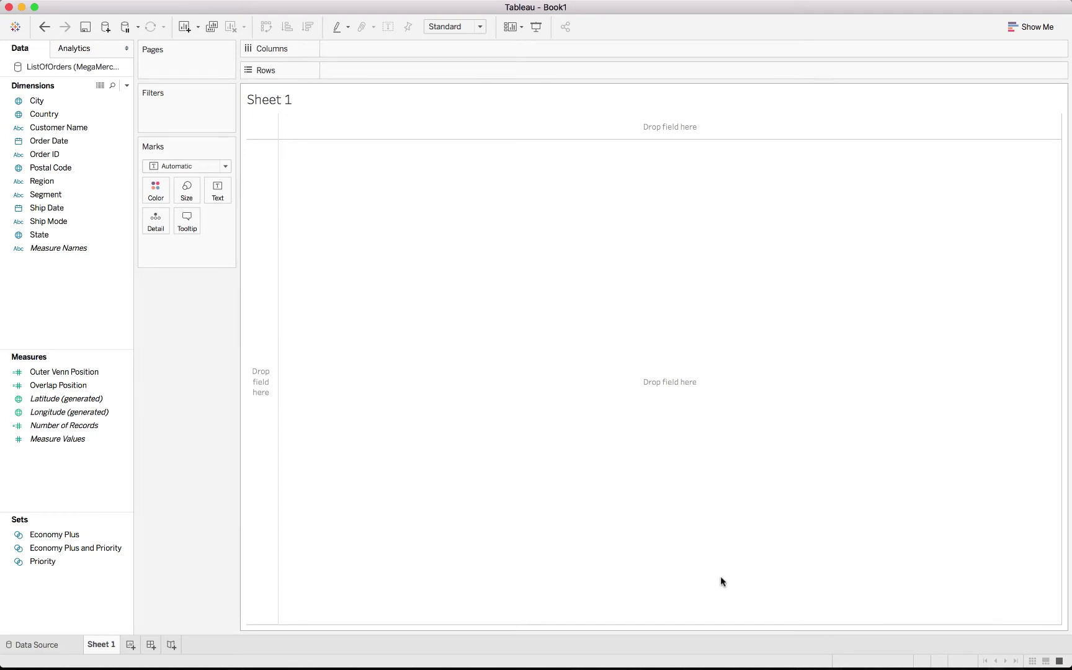
# Start a third calculated field and name it "Economy Plus and Priority Customers".
pyautogui.rightClick(96, 346)
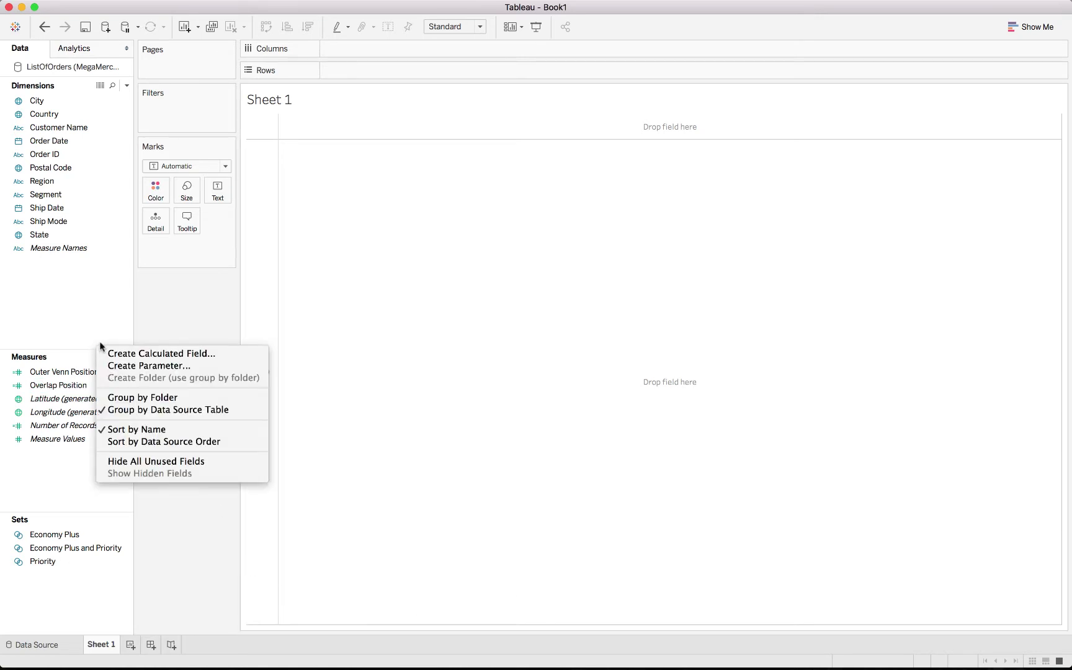
pyautogui.click(117, 349)
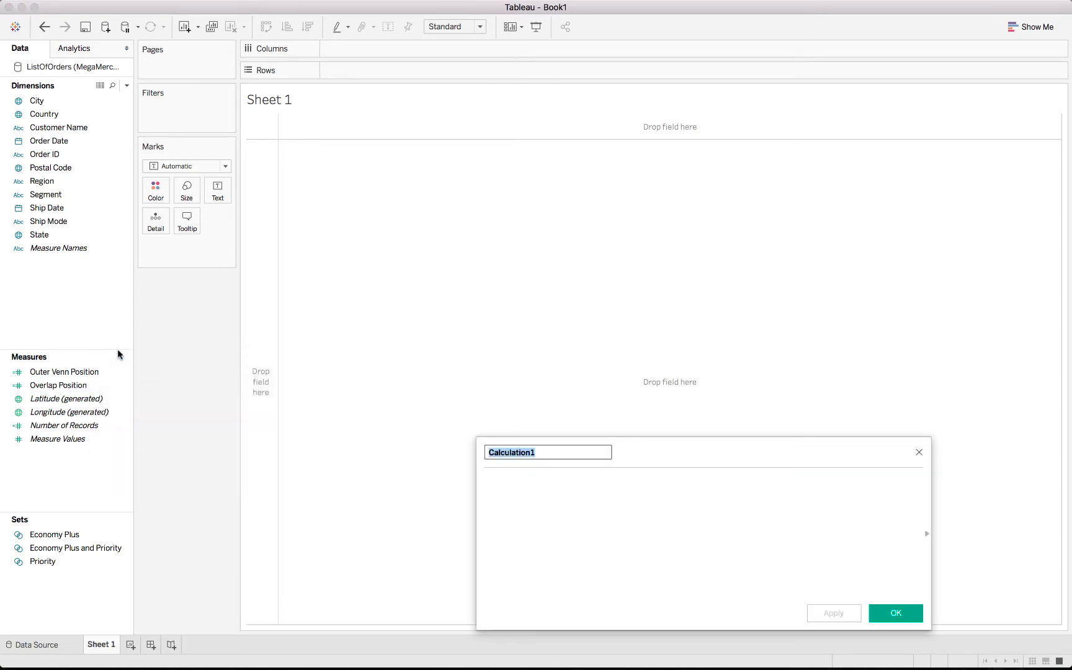
pyautogui.write('Econom')
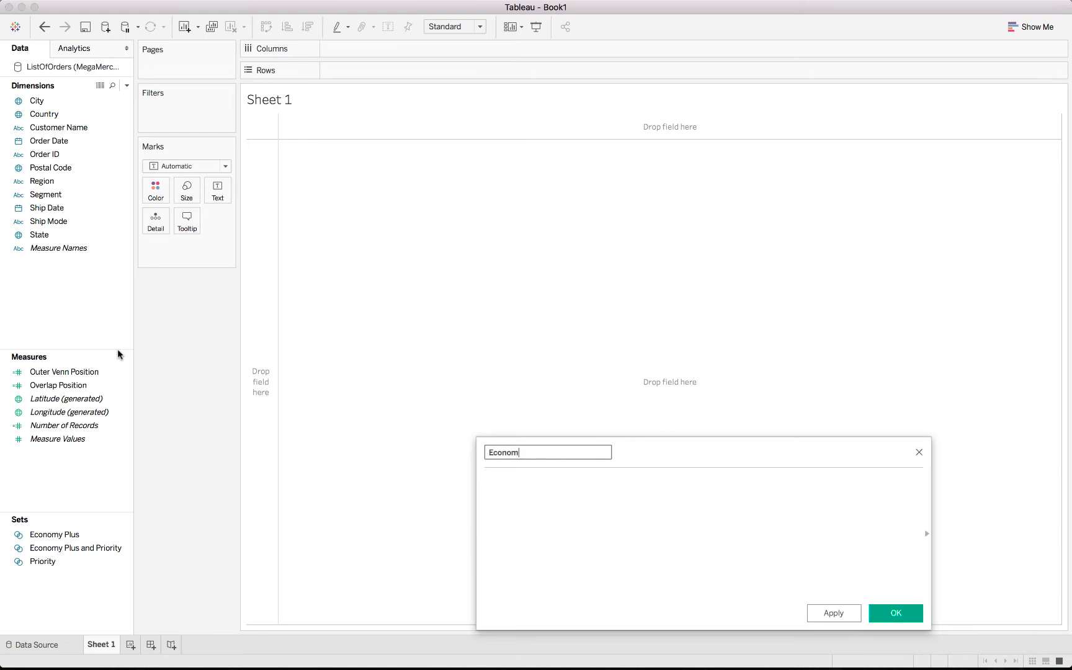
pyautogui.write('y PLus and Prioir')
pyautogui.press('BackSpace')
pyautogui.write('rt')
pyautogui.press('BackSpace')
pyautogui.press('BackSpace')
pyautogui.press('BackSpace')
pyautogui.write('rity')
pyautogui.press('BackSpace')
pyautogui.press('BackSpace')
pyautogui.write('l')
pyautogui.press('Right')
pyautogui.press('Right')
pyautogui.press('Right')
pyautogui.press('Right')
pyautogui.press('Right')
pyautogui.press('Right')
pyautogui.write('Customers')
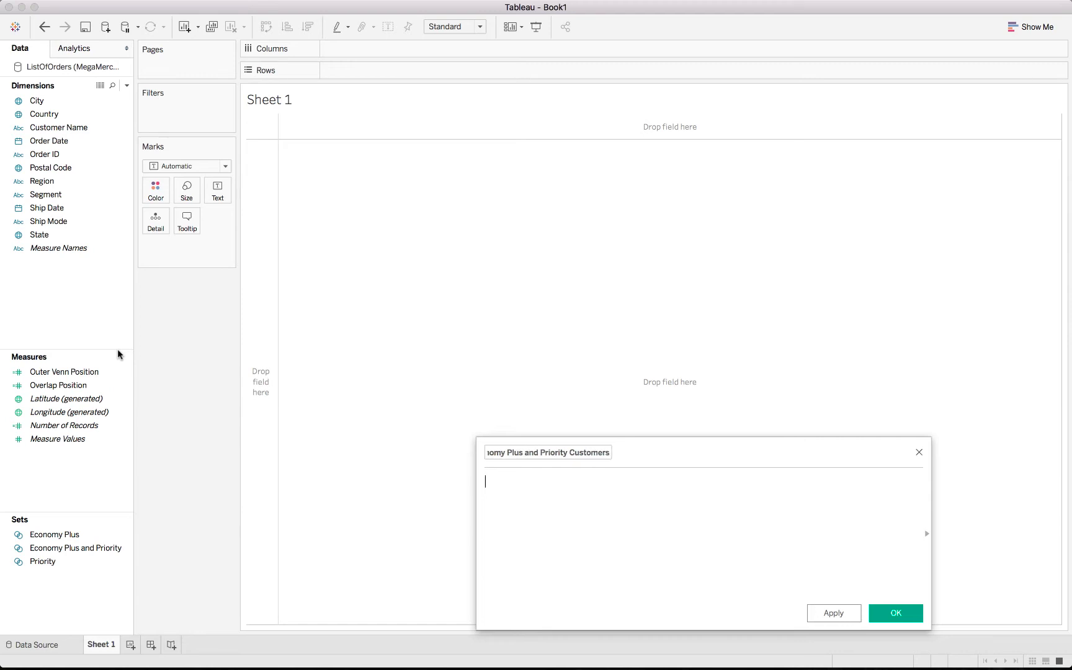
# Begin the Economy Plus and Priority Customers formula with COUNTD(if [Economy Plus and Priority]).
pyautogui.write('countd')
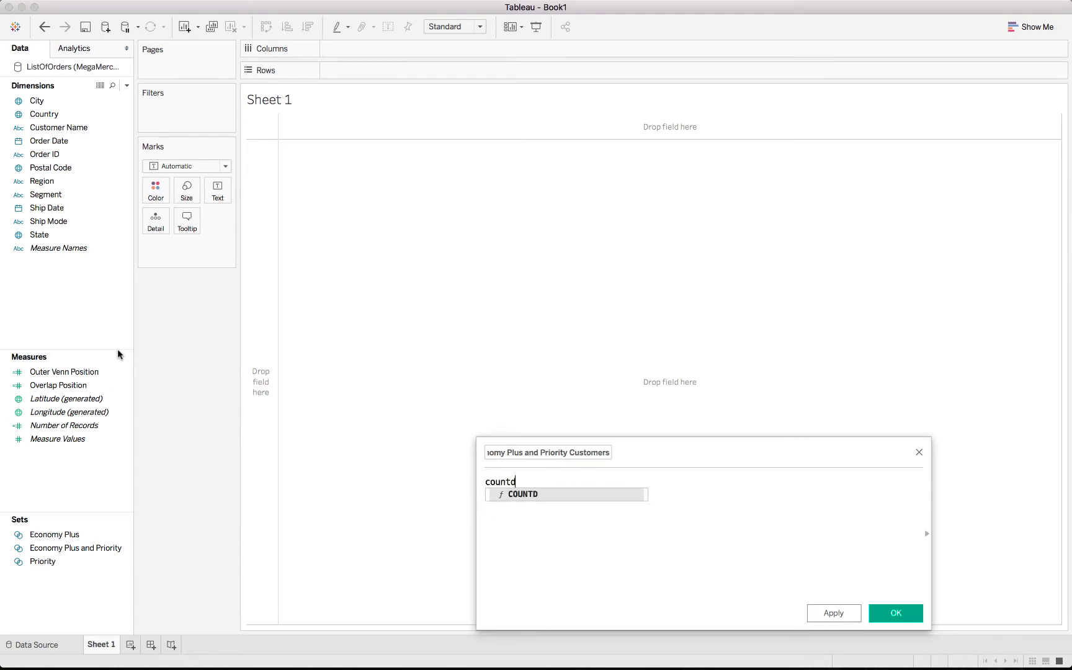
pyautogui.press('Return')
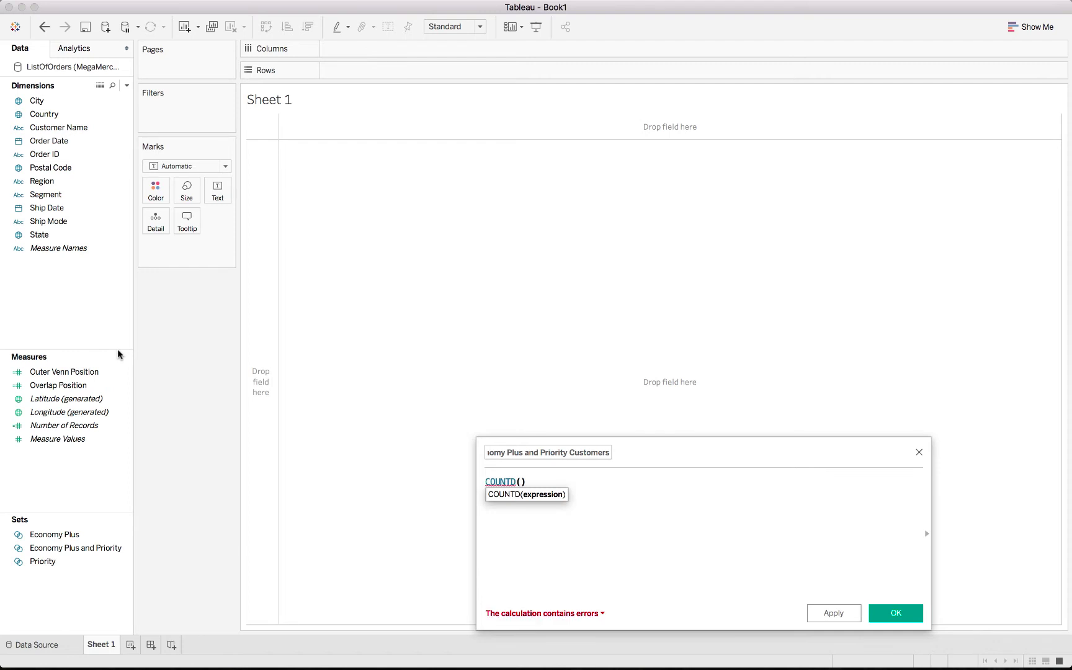
pyautogui.write('if')
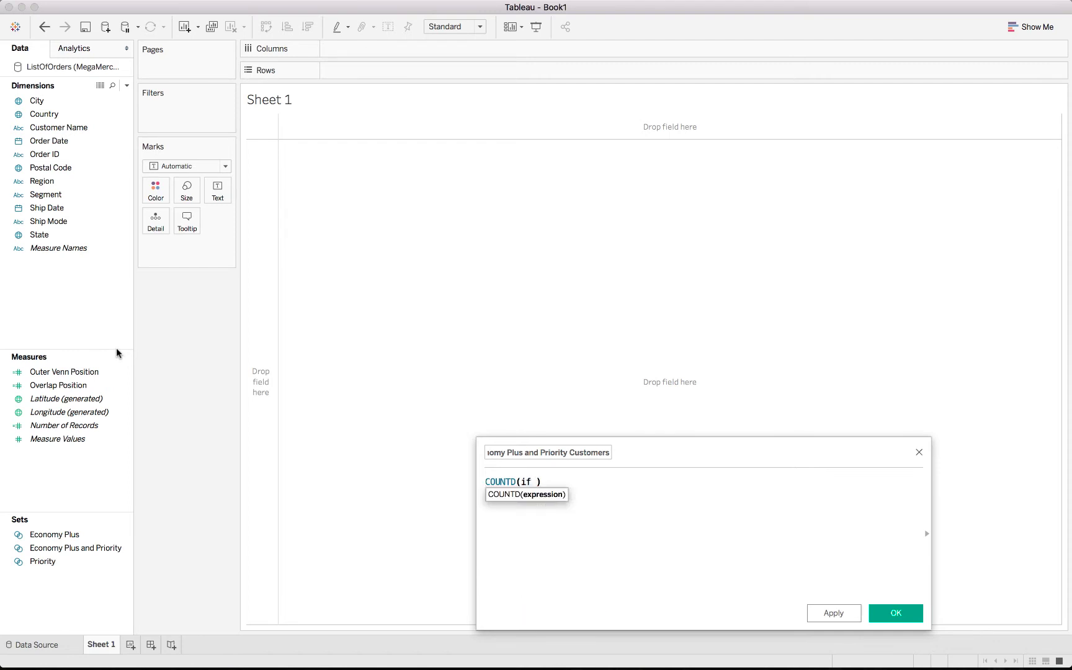
pyautogui.write(' eco')
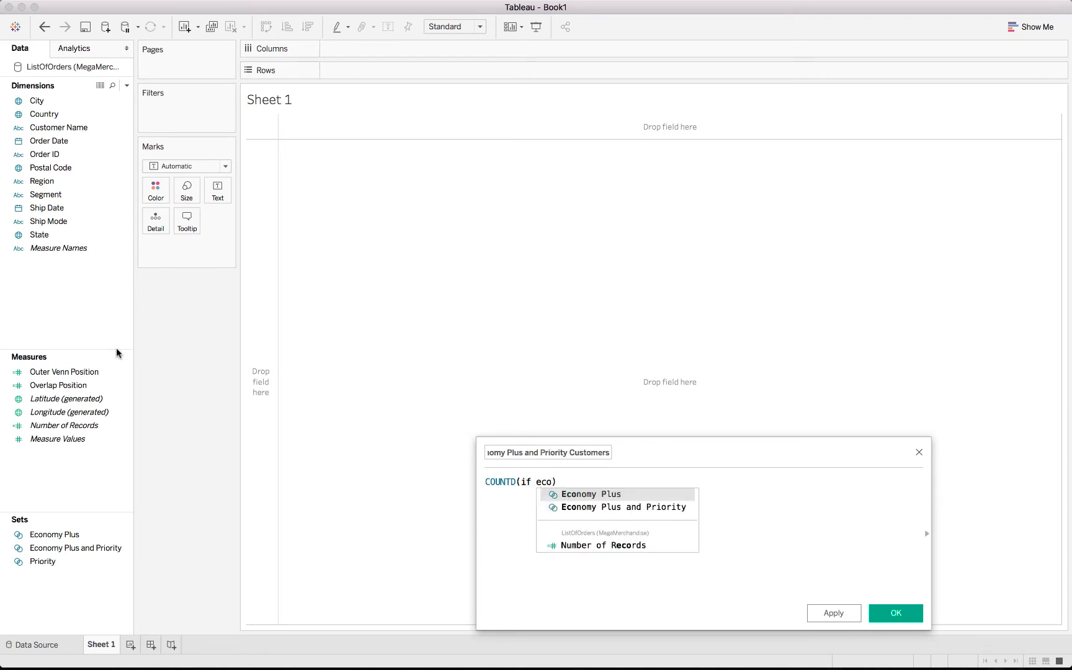
pyautogui.press('Down')
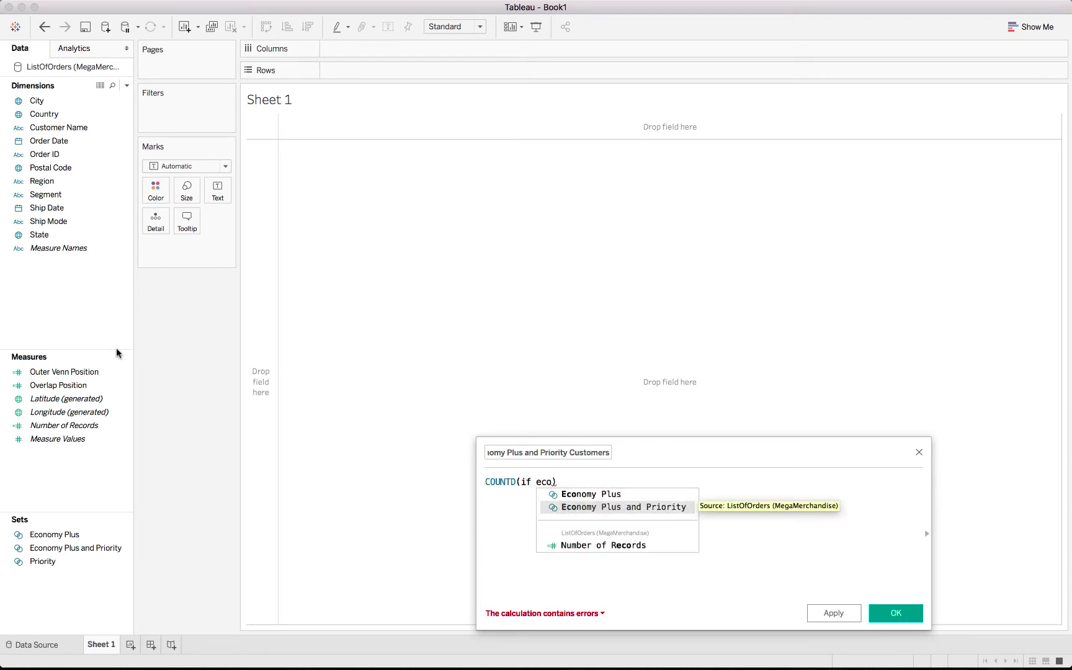
pyautogui.press('Return')
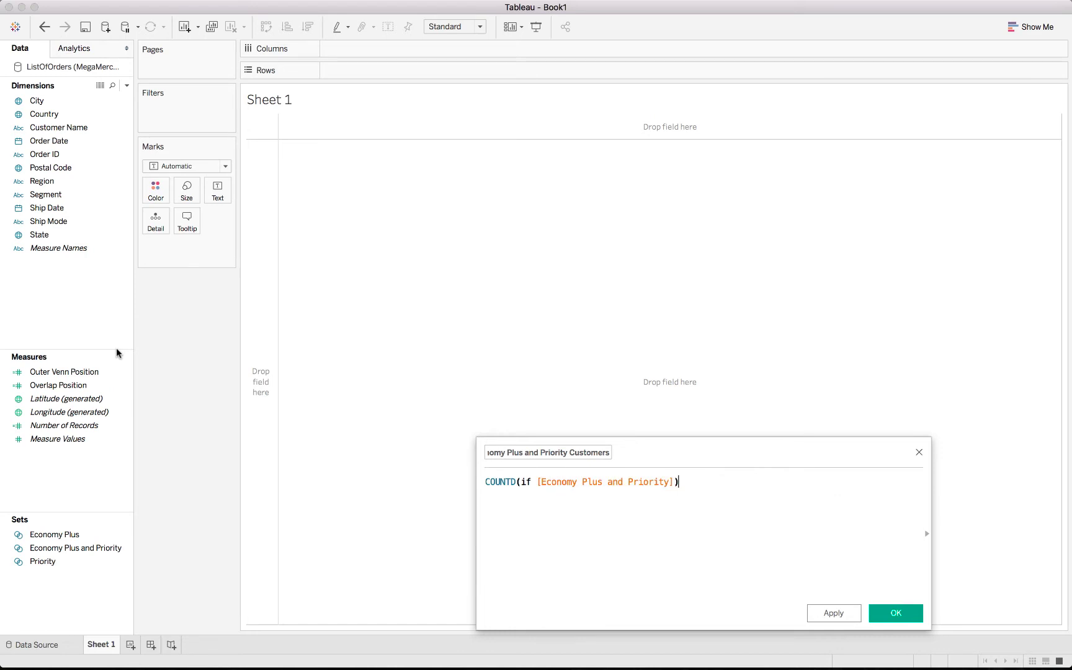
# Extend the formula with "= TRUE then [Customer Name])" and remove the extra closing parenthesis after [Economy Plus and Priority].
pyautogui.press('Right')
pyautogui.write('= TRUE then cu')
pyautogui.press('Return')
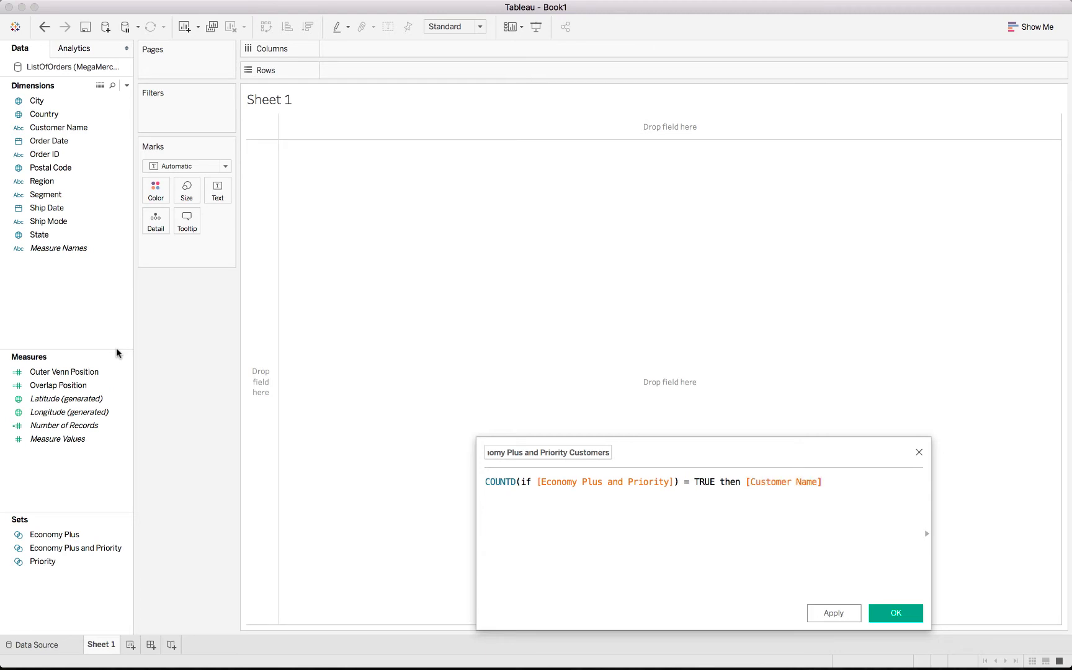
pyautogui.write(')')
pyautogui.click(673, 482)
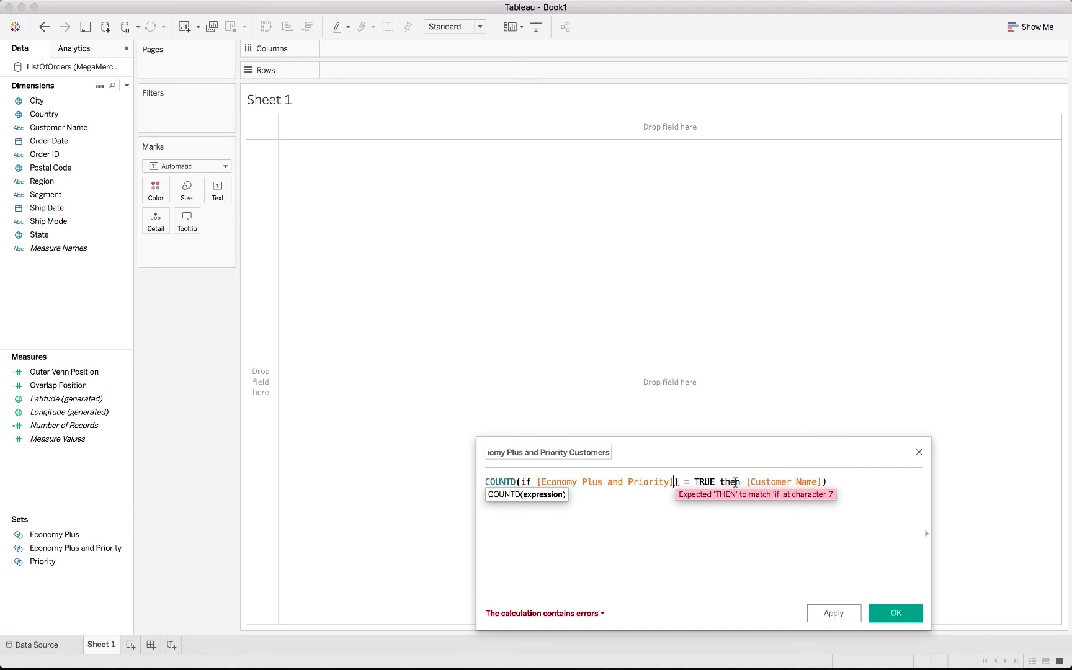
pyautogui.press('BackSpace')
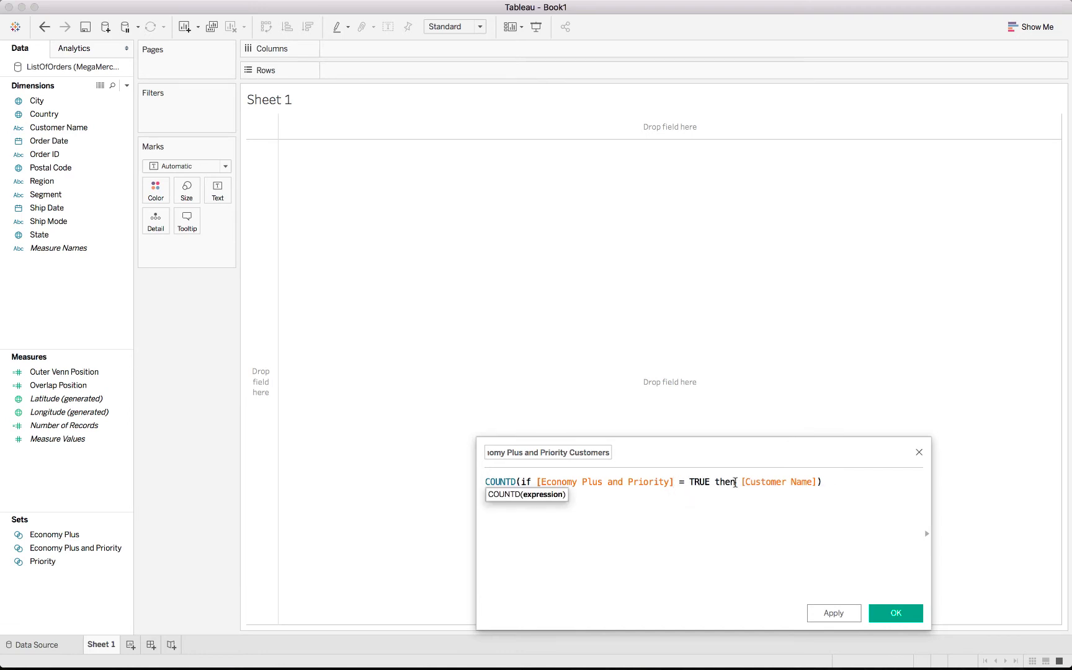
# Insert END after [Customer Name] inside the COUNTD expression and save the calculated field.
pyautogui.click(715, 513)
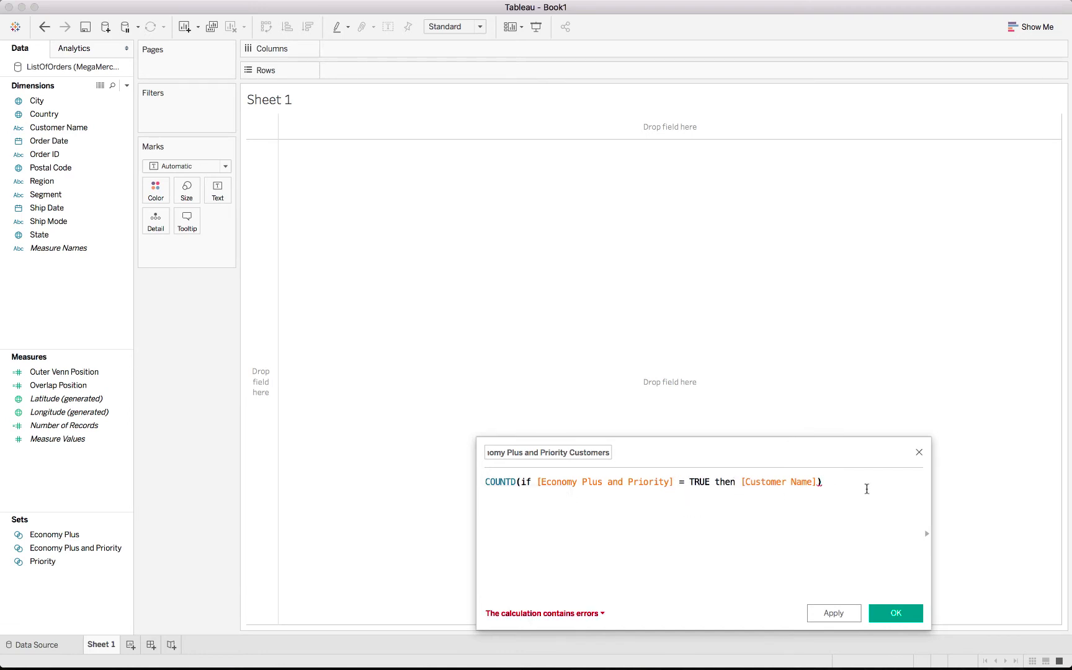
pyautogui.click(809, 489)
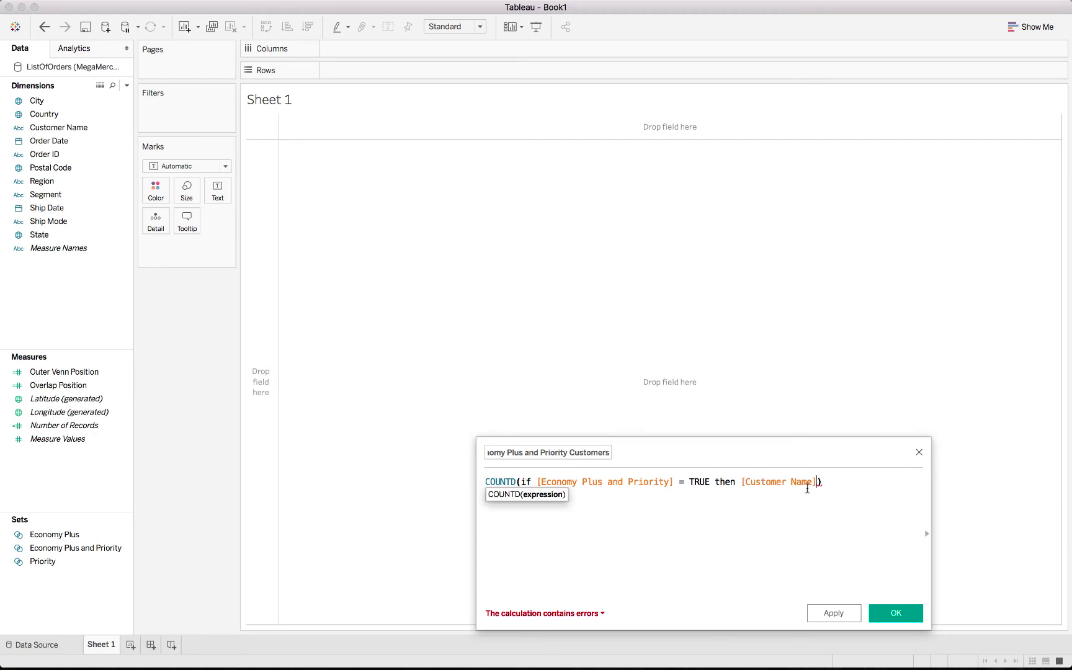
pyautogui.write('END')
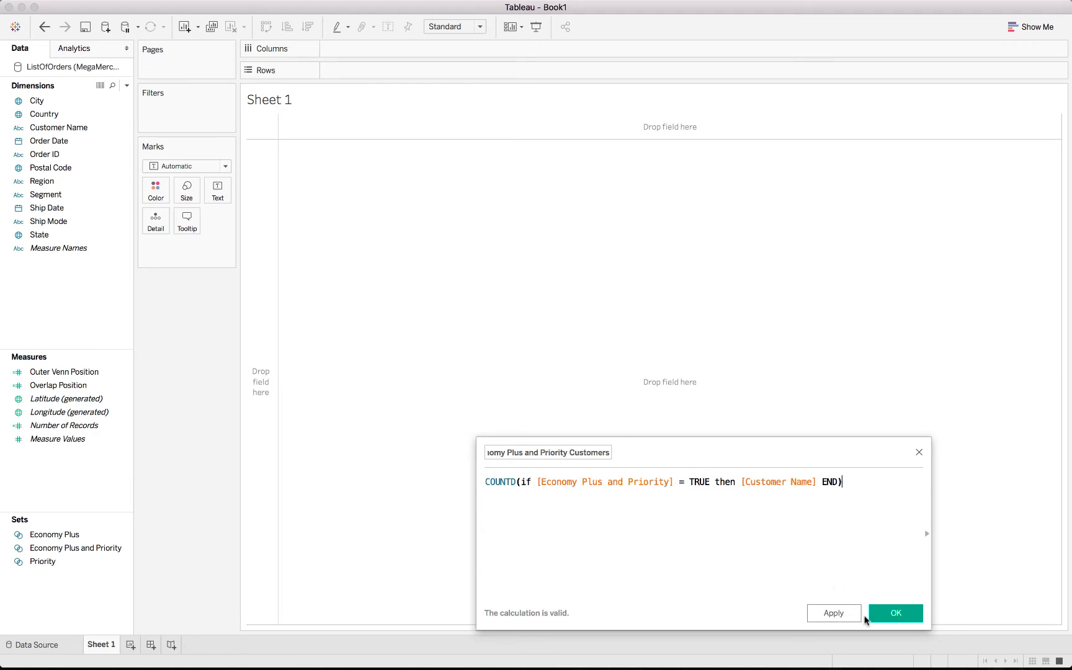
pyautogui.click(914, 616)
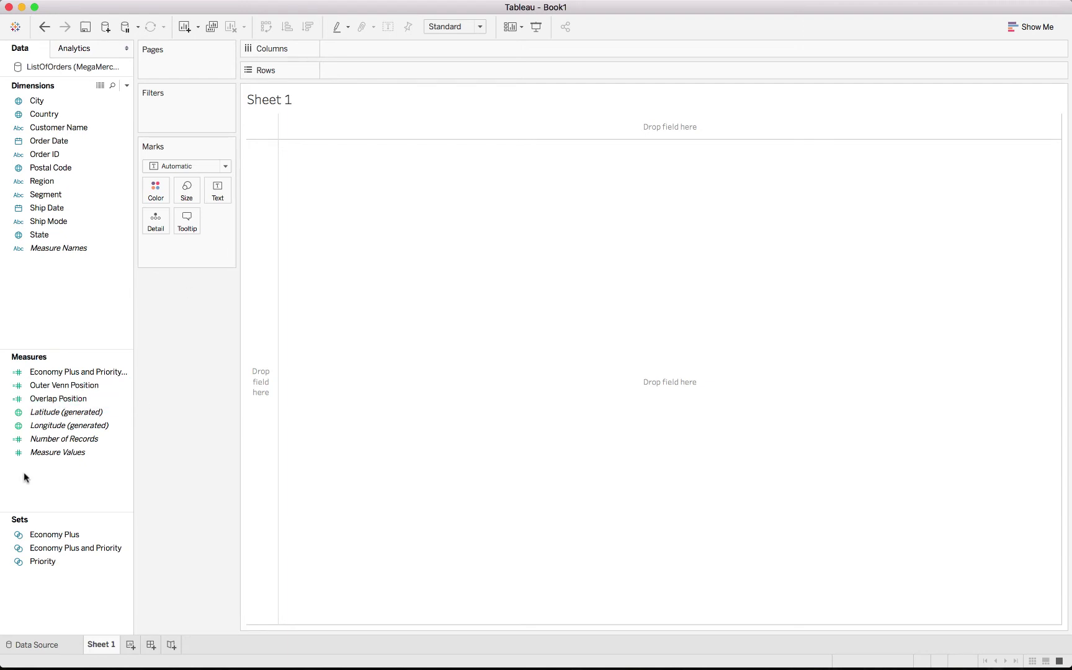
# Add Number of Records to Rows and set its aggregation to Minimum.
pyautogui.click(56, 453)
pyautogui.moveTo(62, 440); pyautogui.dragTo(365, 72)
pyautogui.click(404, 70)
pyautogui.moveTo(434, 193)
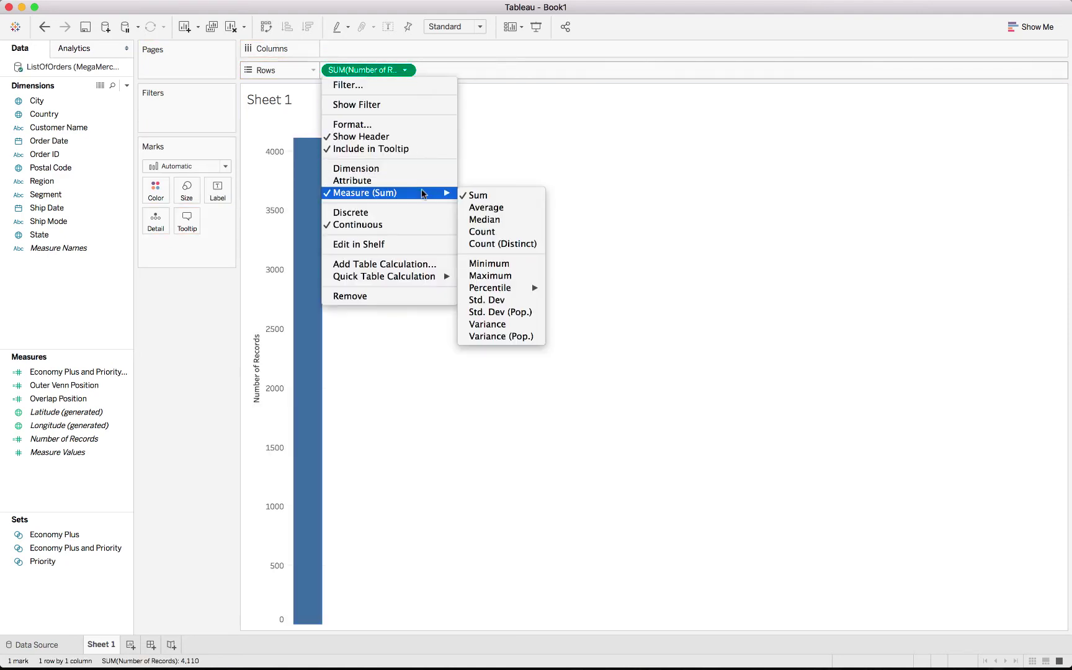
pyautogui.click(498, 265)
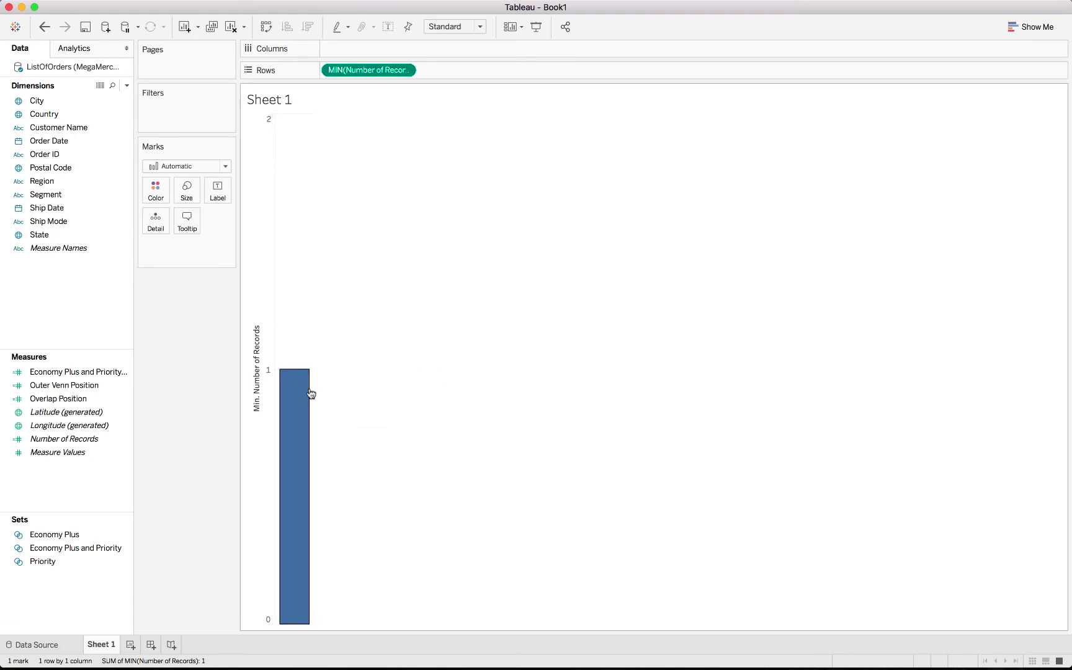
# Add Outer Venn Position and Overlap Position, in that order, to Columns.
pyautogui.moveTo(302, 376)
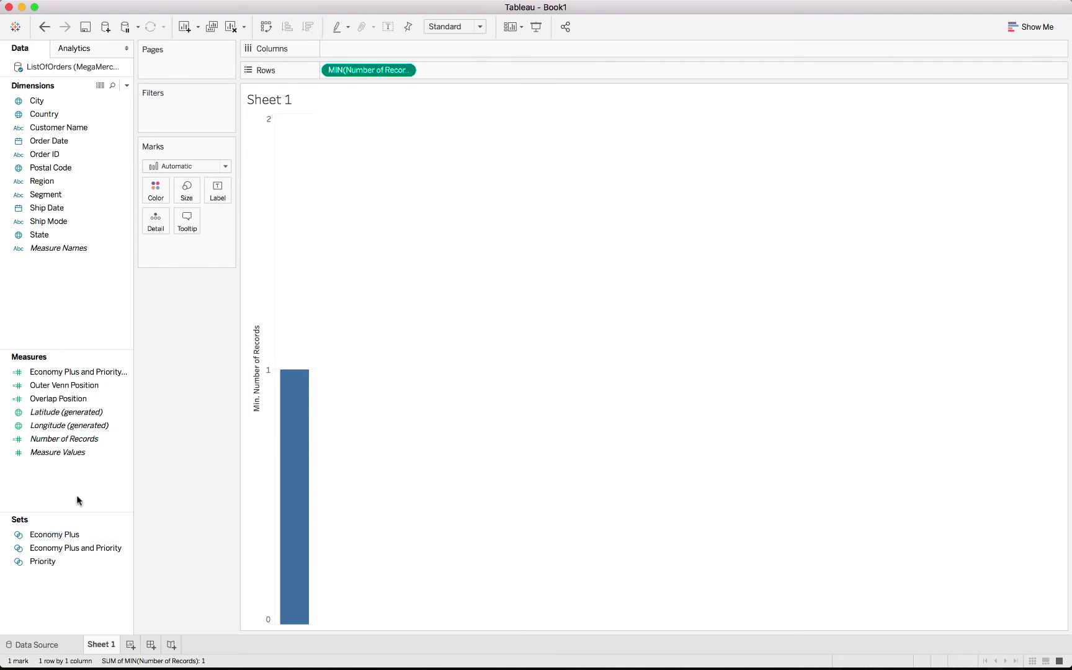
pyautogui.click(75, 386)
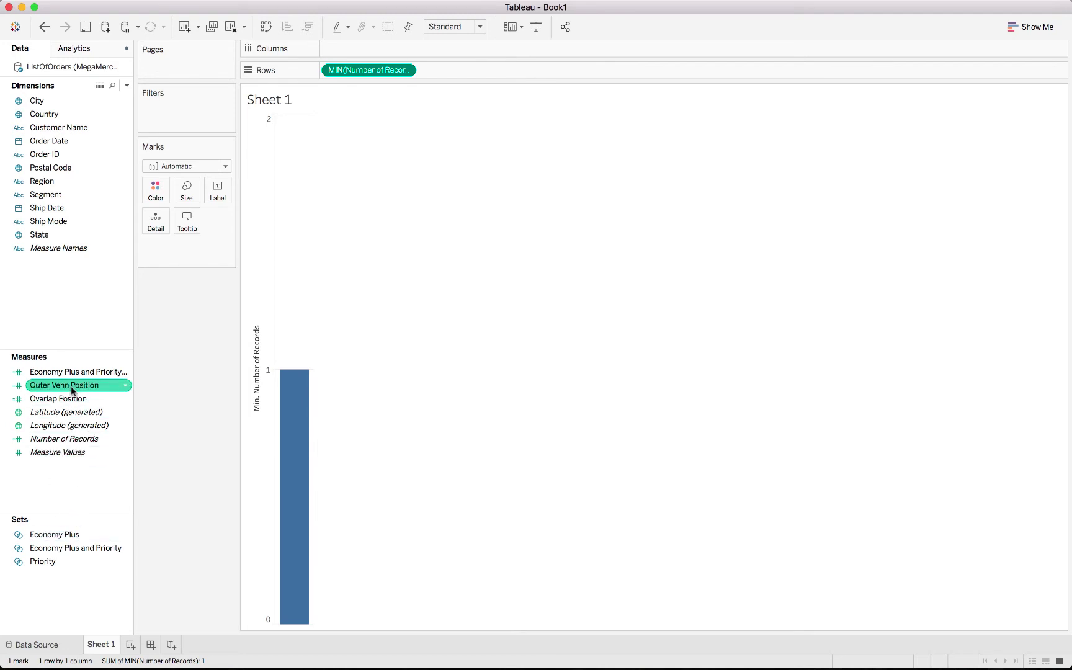
pyautogui.moveTo(72, 390); pyautogui.dragTo(357, 53)
pyautogui.moveTo(58, 398); pyautogui.dragTo(460, 54)
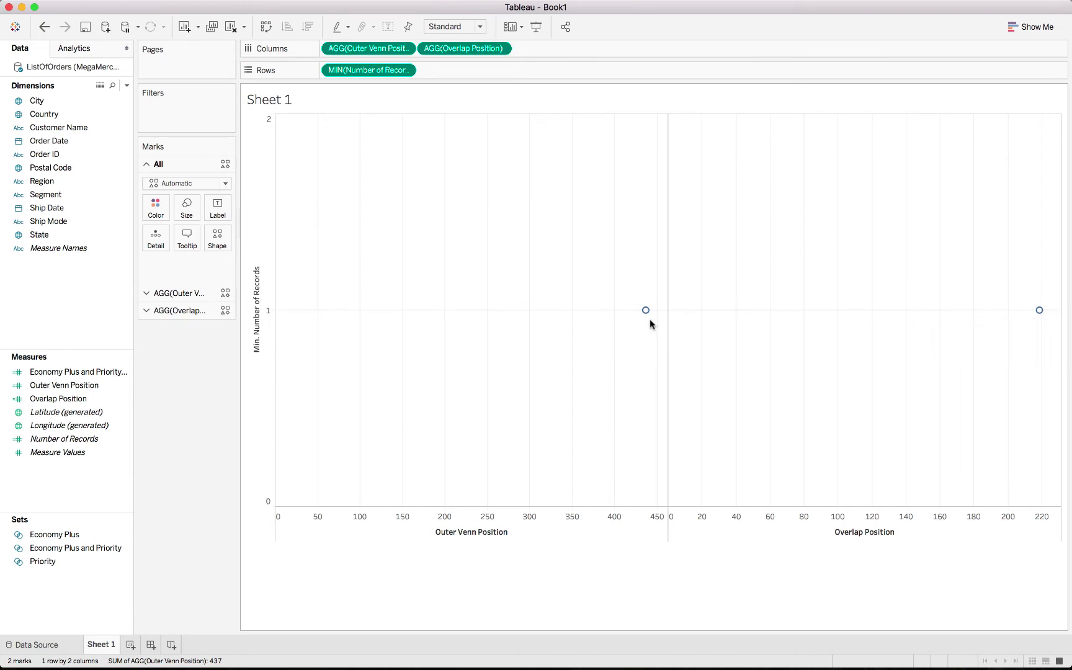
# Combine Outer Venn Position and Overlap Position into a dual-axis chart.
pyautogui.moveTo(642, 317)
pyautogui.click(500, 48)
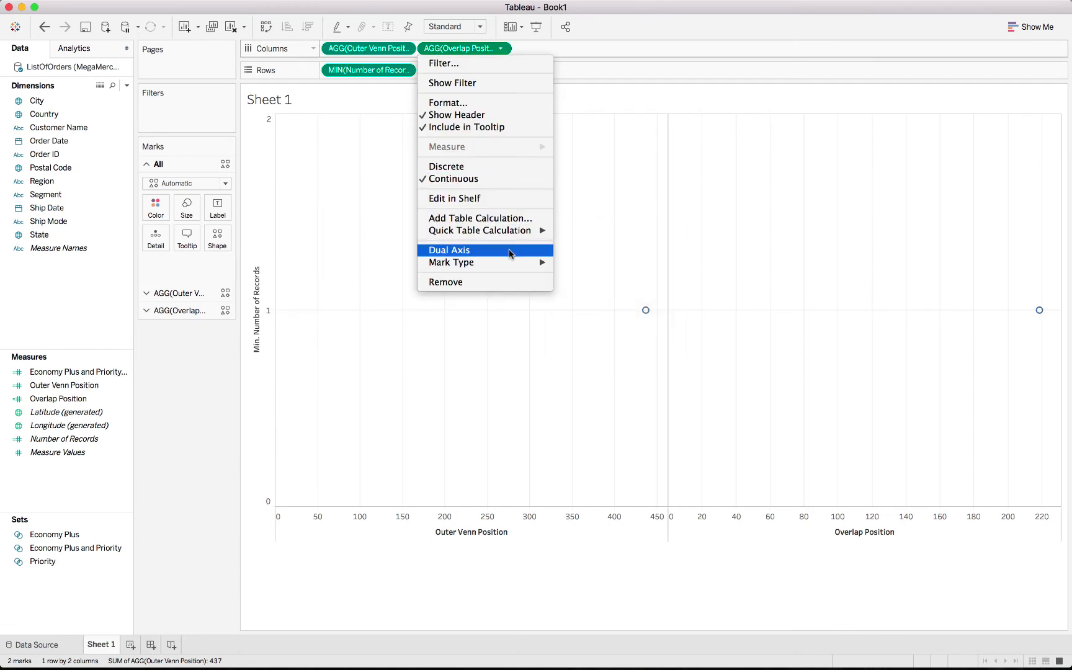
pyautogui.click(466, 253)
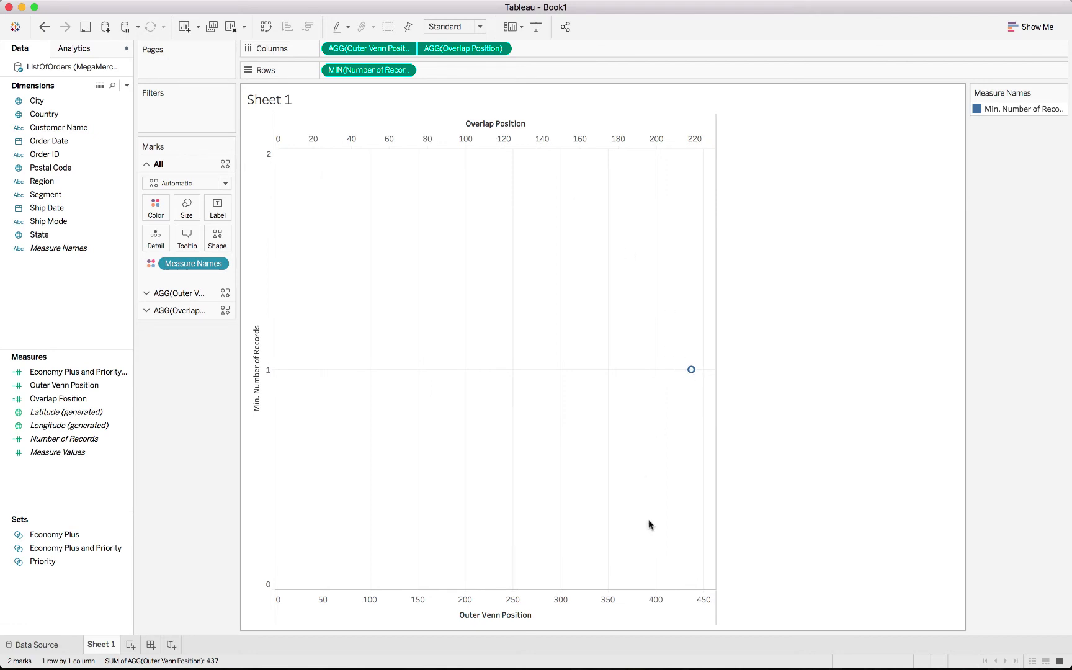
# Edit the Outer Venn Position axis so that its automatic range does not include zero.
pyautogui.moveTo(690, 371)
pyautogui.rightClick(532, 602)
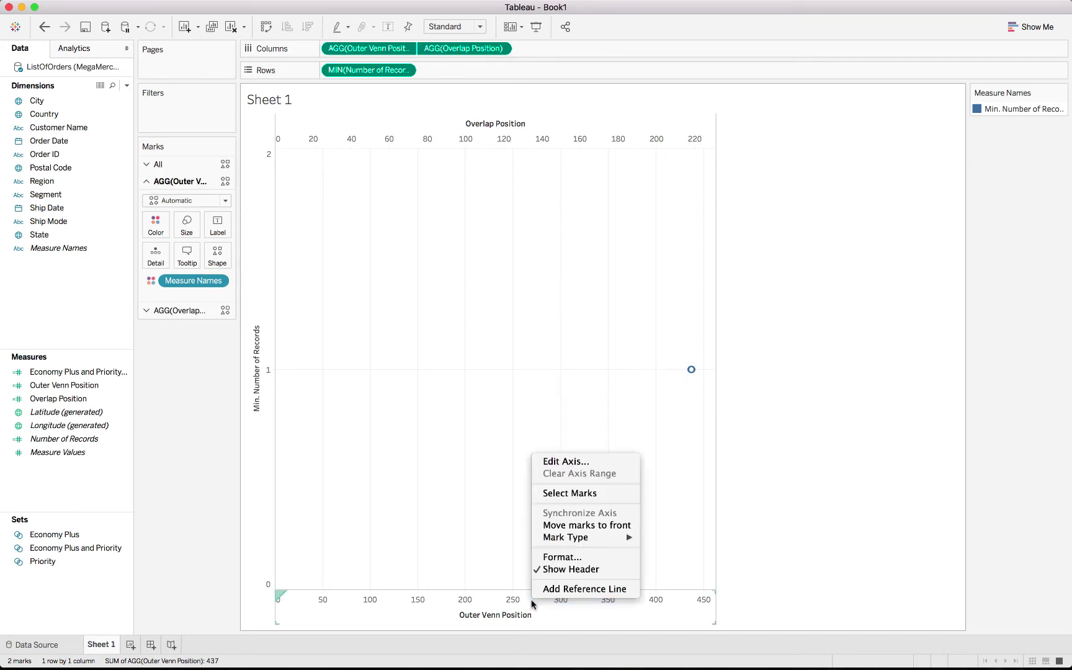
pyautogui.click(586, 462)
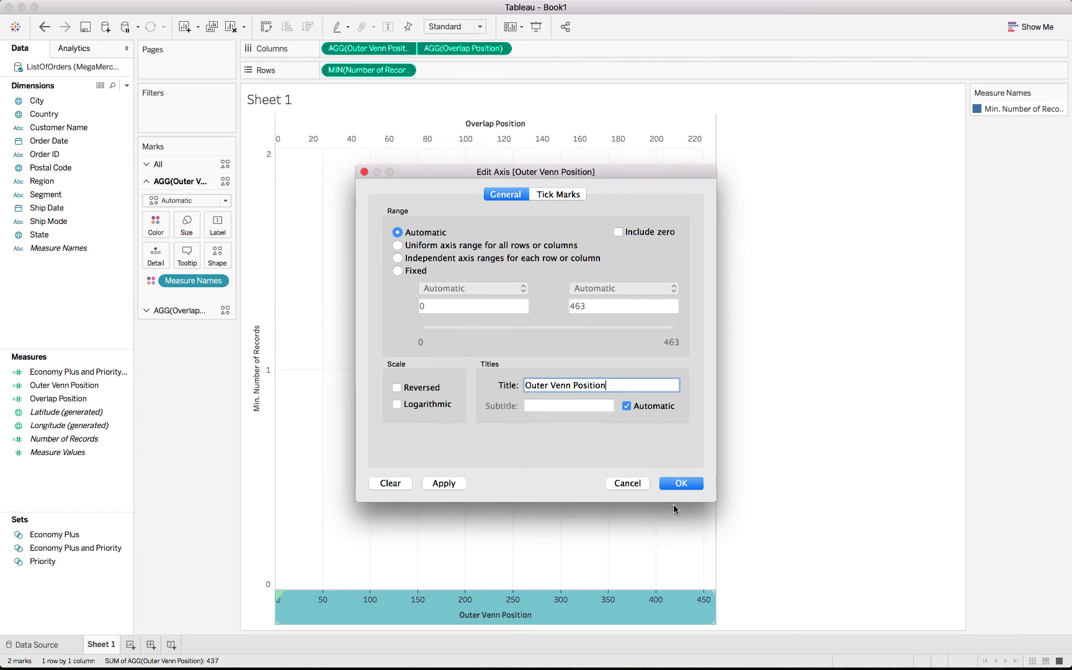
pyautogui.click(679, 485)
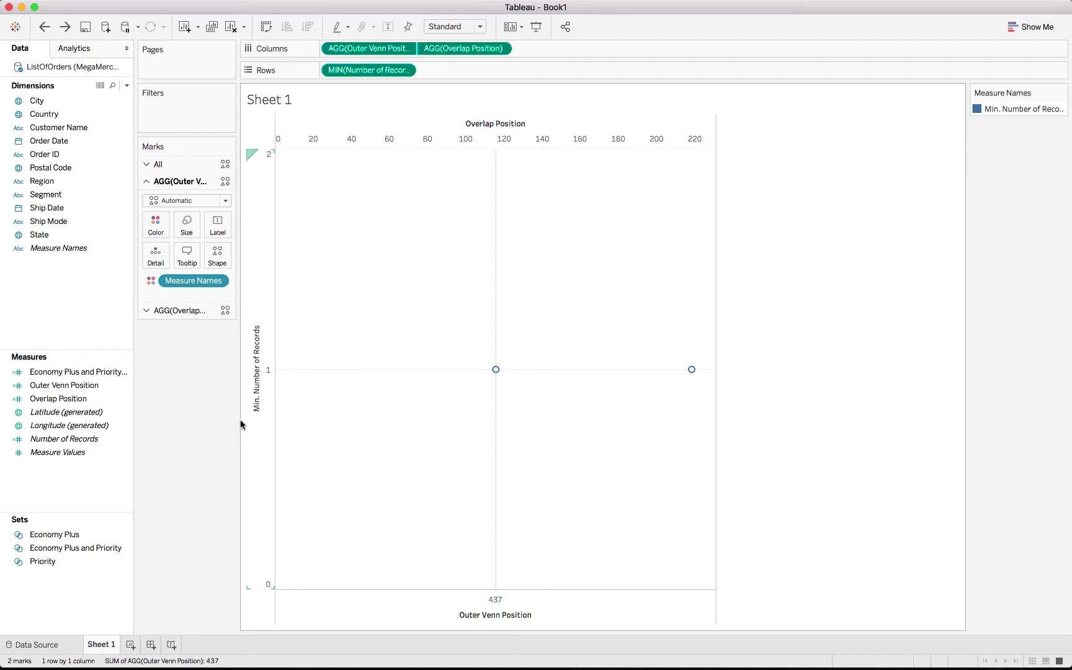
# Color all marks by Ship Mode in place of Measure Names.
pyautogui.click(172, 166)
pyautogui.click(58, 223)
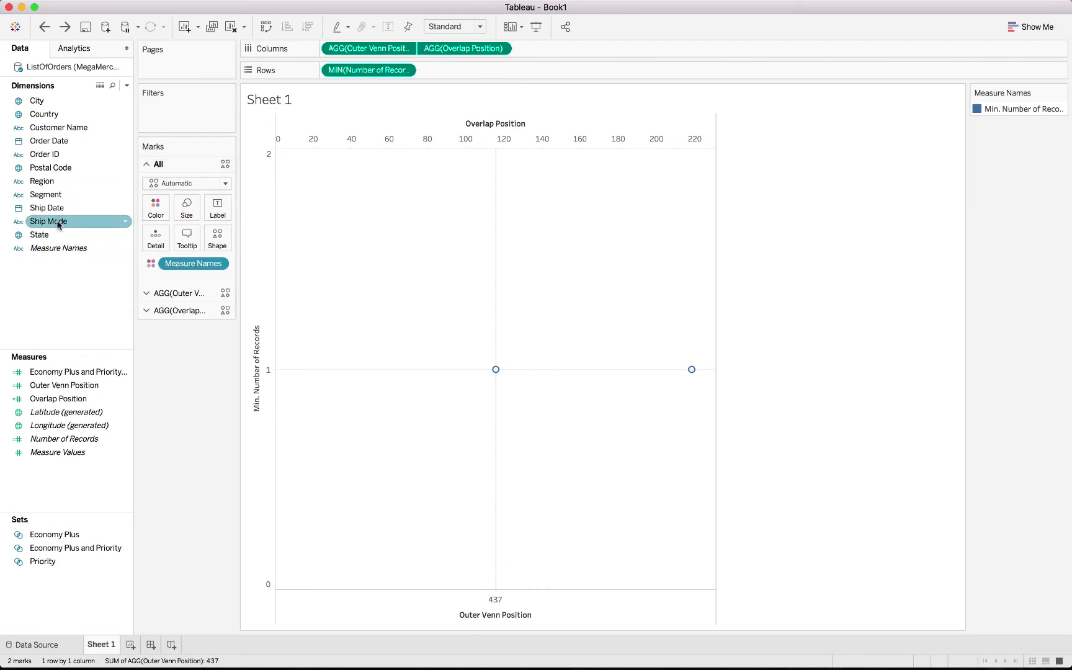
pyautogui.moveTo(62, 226); pyautogui.dragTo(156, 208)
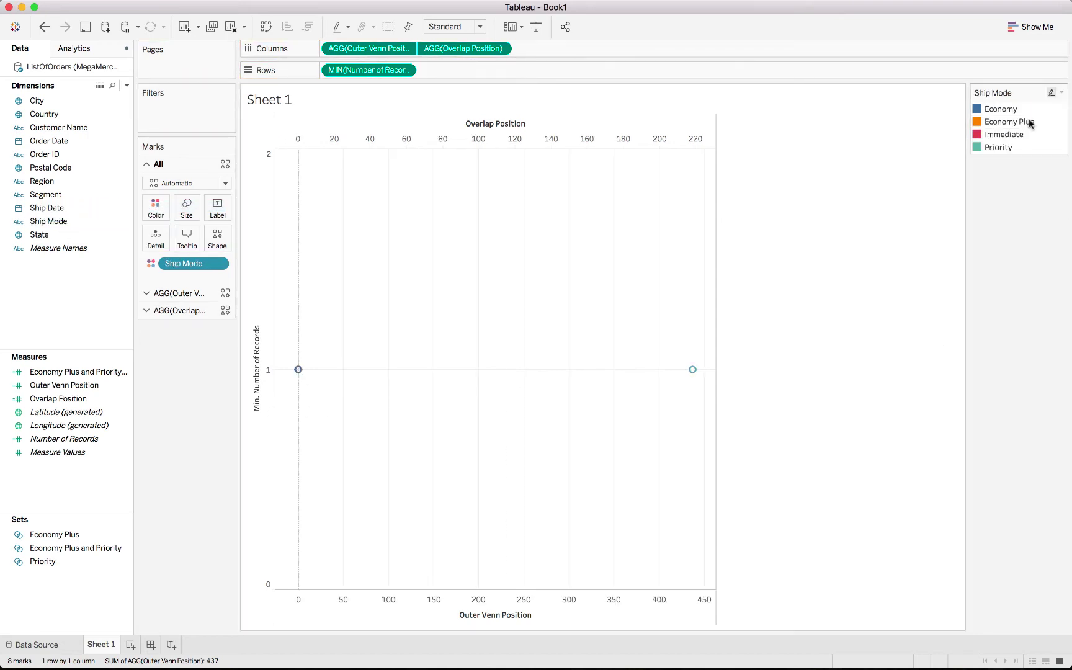
# Move the Ship Mode legend below the Marks card and keep only Economy Plus and Priority.
pyautogui.moveTo(1025, 97); pyautogui.dragTo(149, 358)
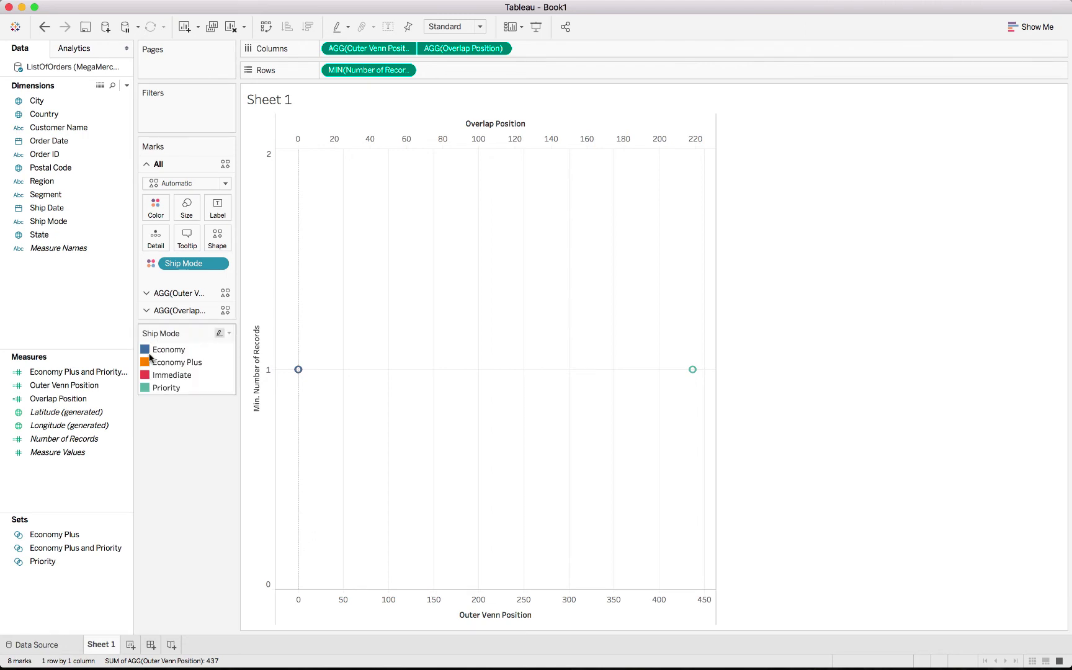
pyautogui.click(175, 364)
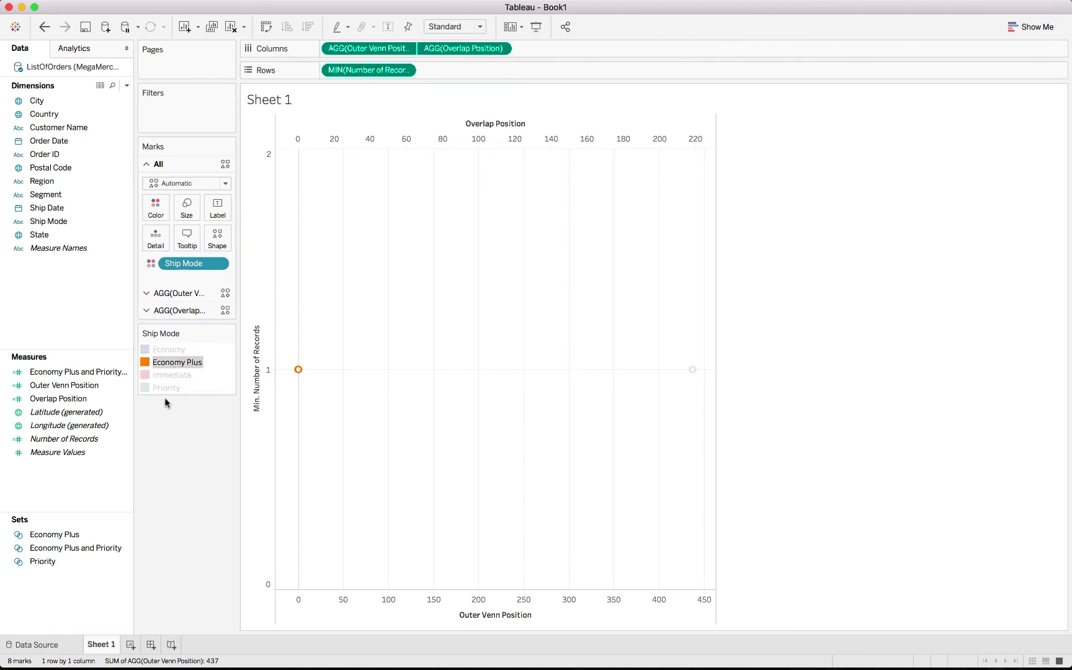
pyautogui.keyDown('super'); pyautogui.click(166, 389); pyautogui.keyUp('super')
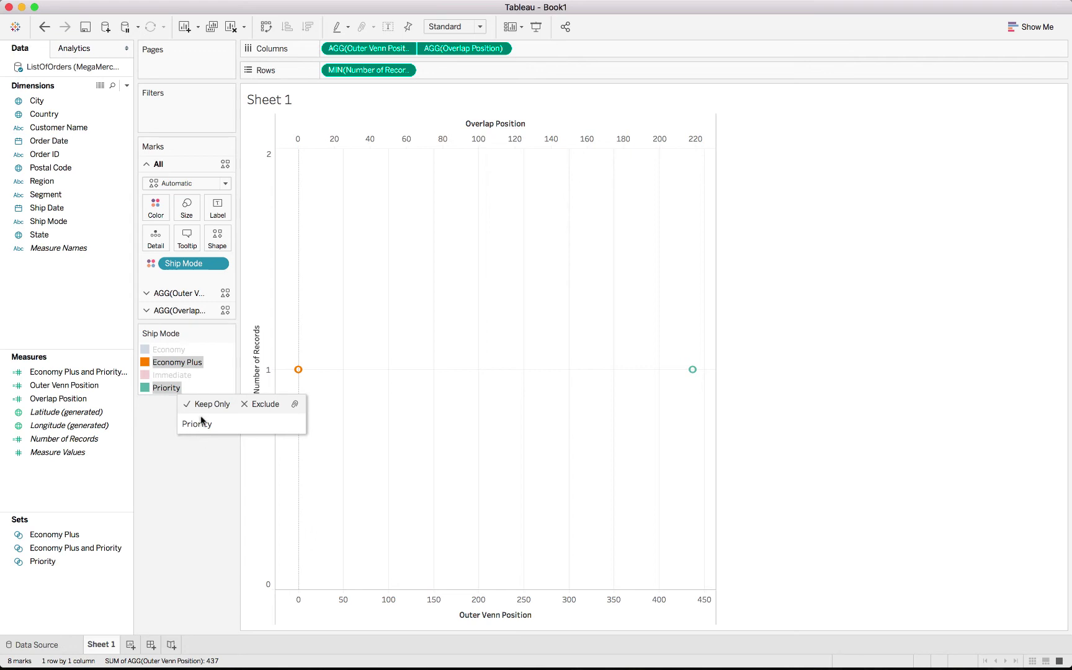
pyautogui.click(205, 404)
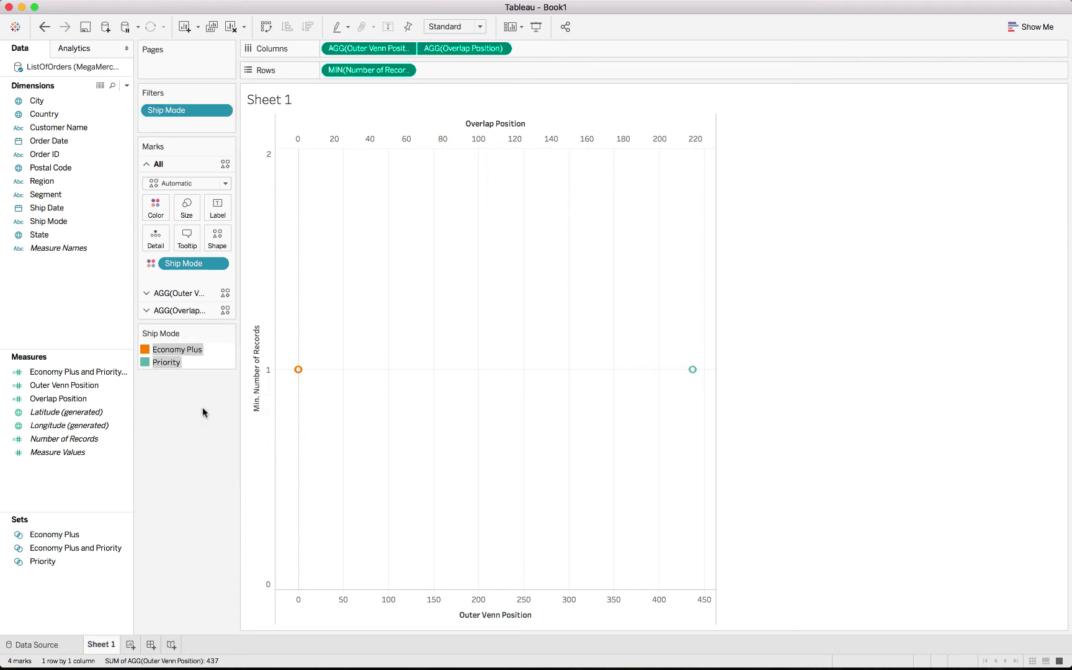
# Set the Outer Venn Position marks to Text and remove Ship Mode from their color.
pyautogui.click(179, 293)
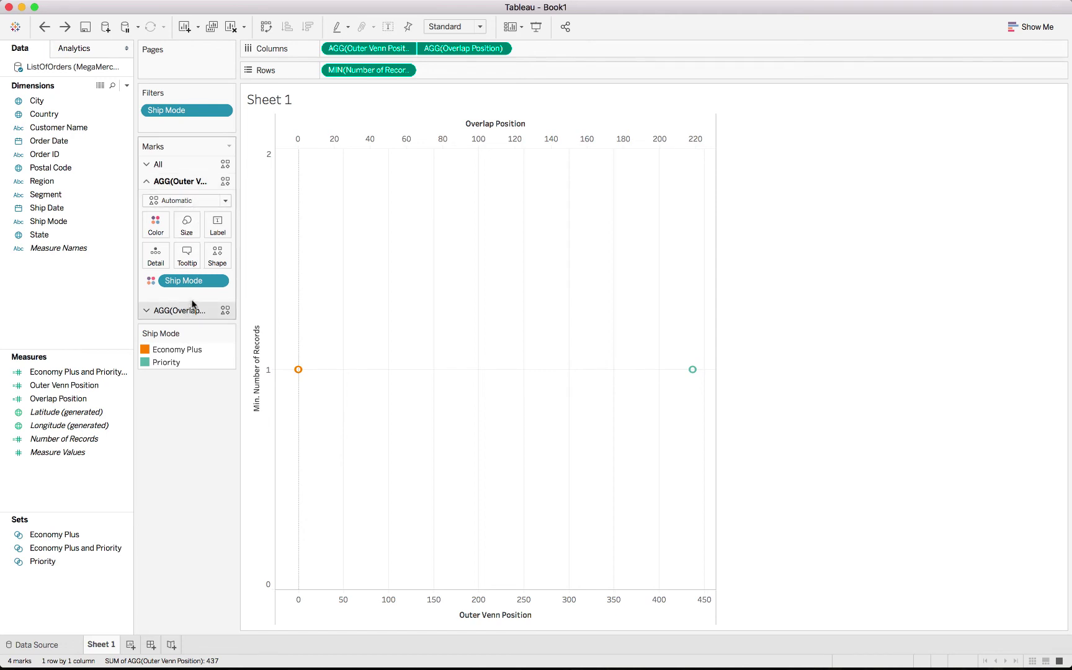
pyautogui.click(218, 204)
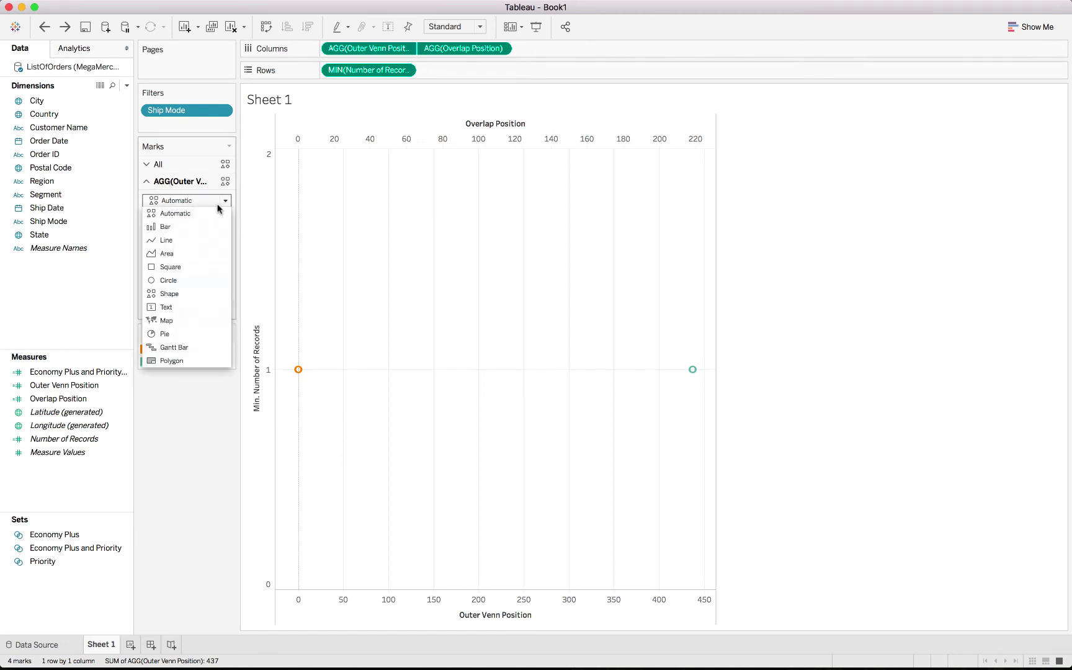
pyautogui.click(193, 308)
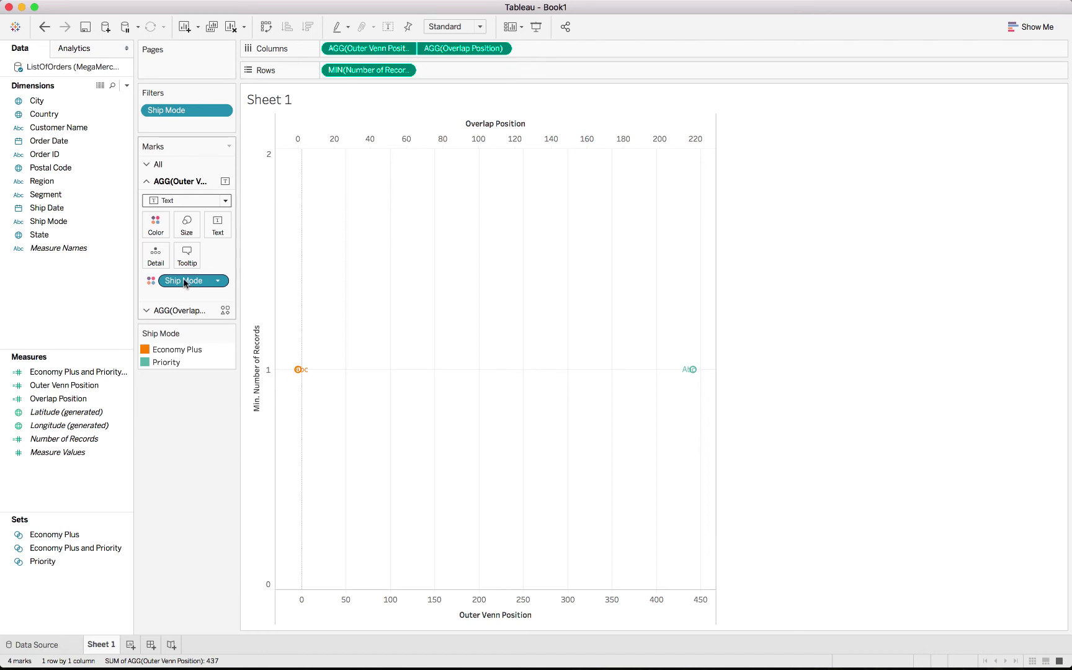
pyautogui.moveTo(183, 282); pyautogui.dragTo(166, 460)
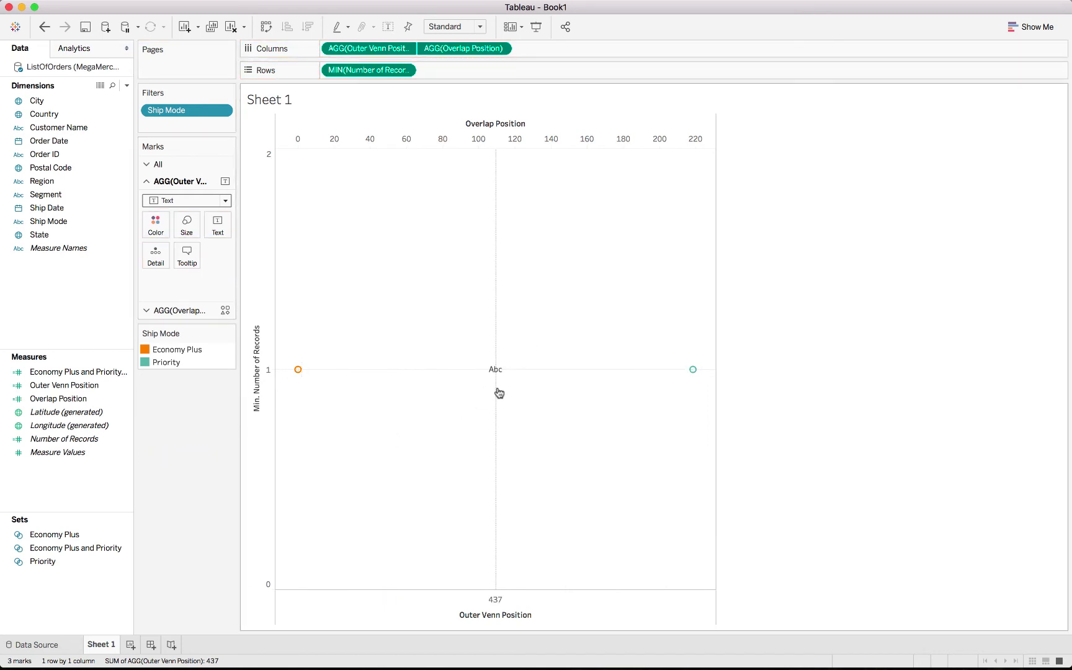
pyautogui.moveTo(495, 378)
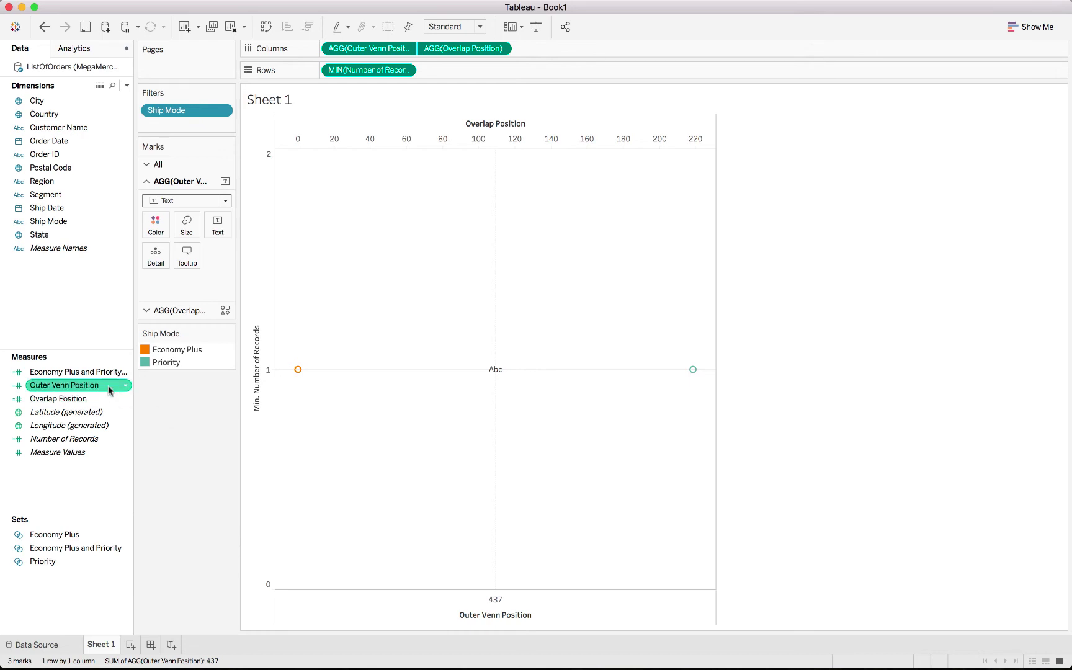
# Show the Economy Plus and Priority Customers measure as the text of the Outer Venn Position marks.
pyautogui.click(81, 372)
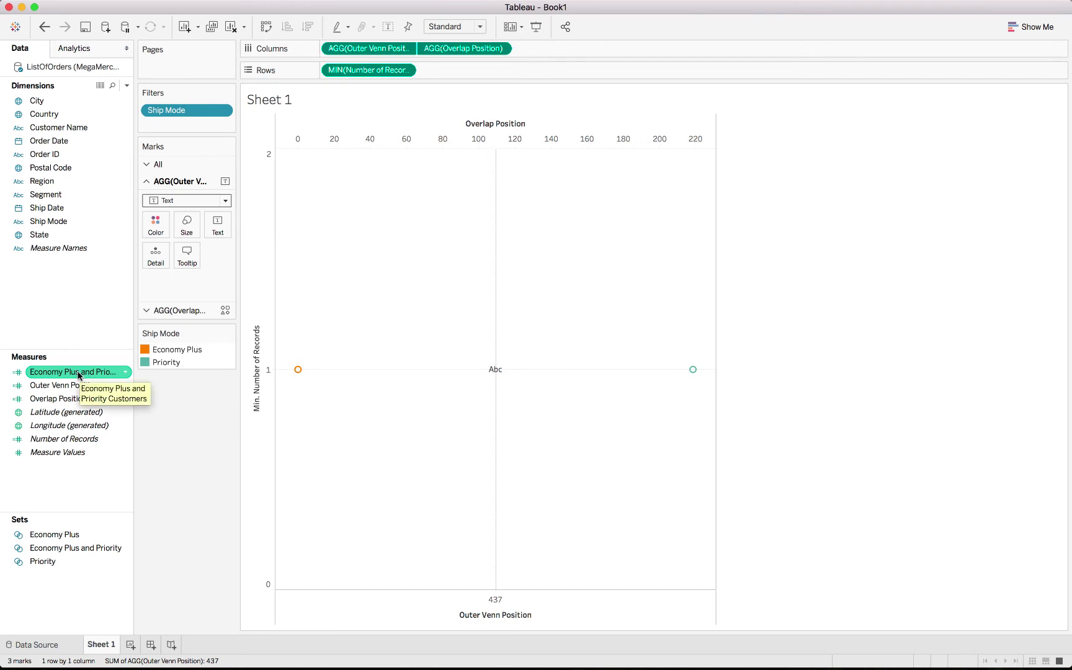
pyautogui.moveTo(78, 375); pyautogui.dragTo(221, 224)
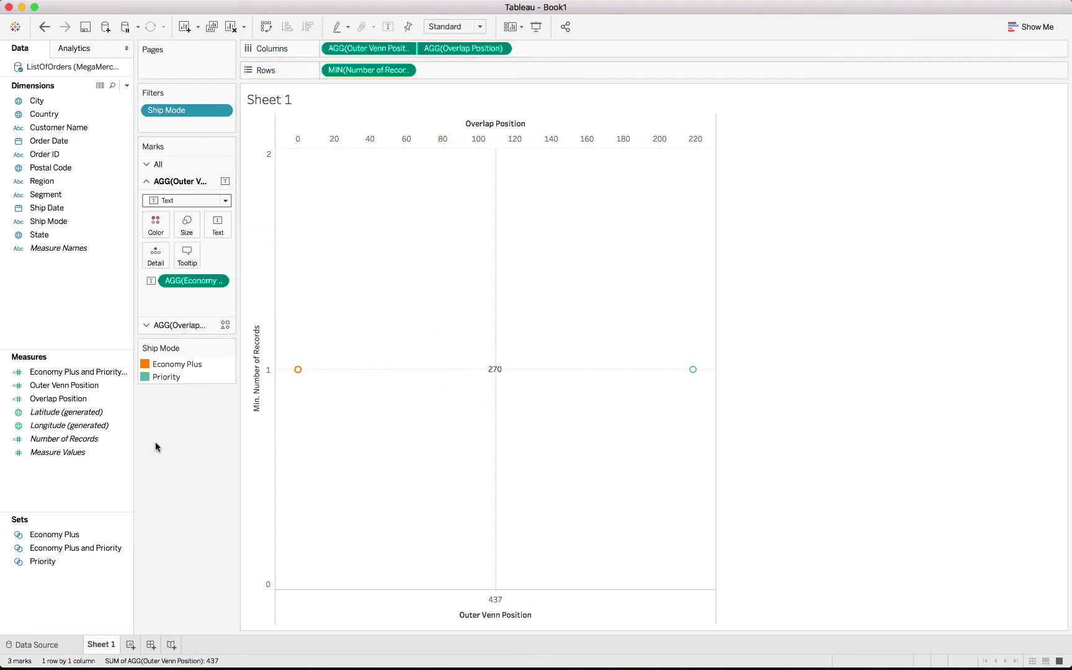
# Set the Overlap Position marks to Circle and size them by the distinct count of Customer Name, CNTD(Customer Name).
pyautogui.click(180, 325)
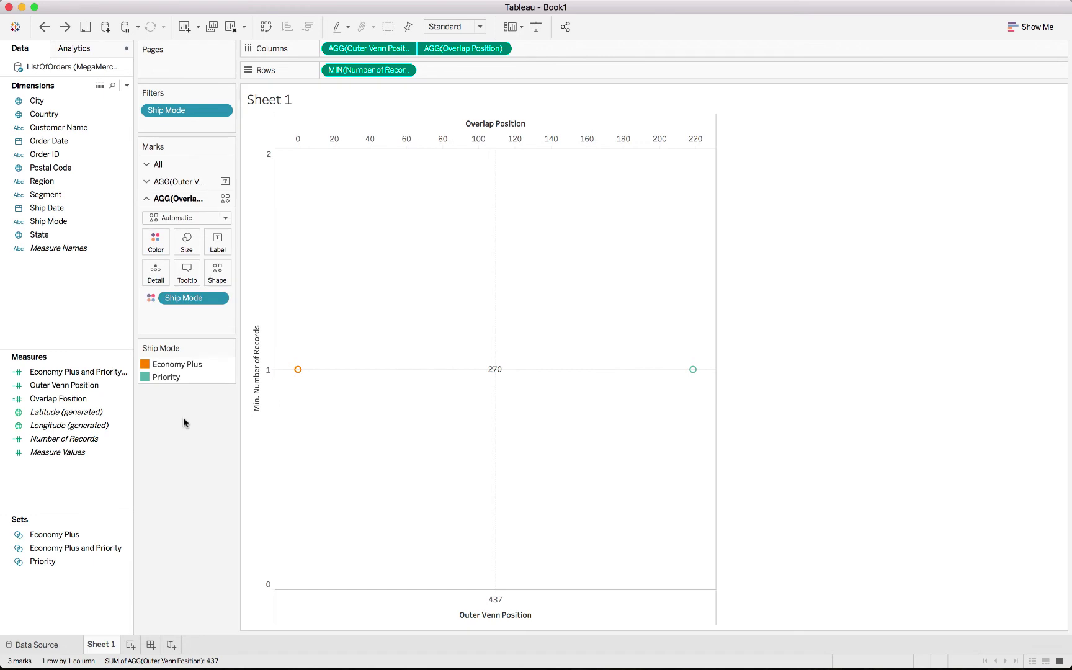
pyautogui.click(225, 218)
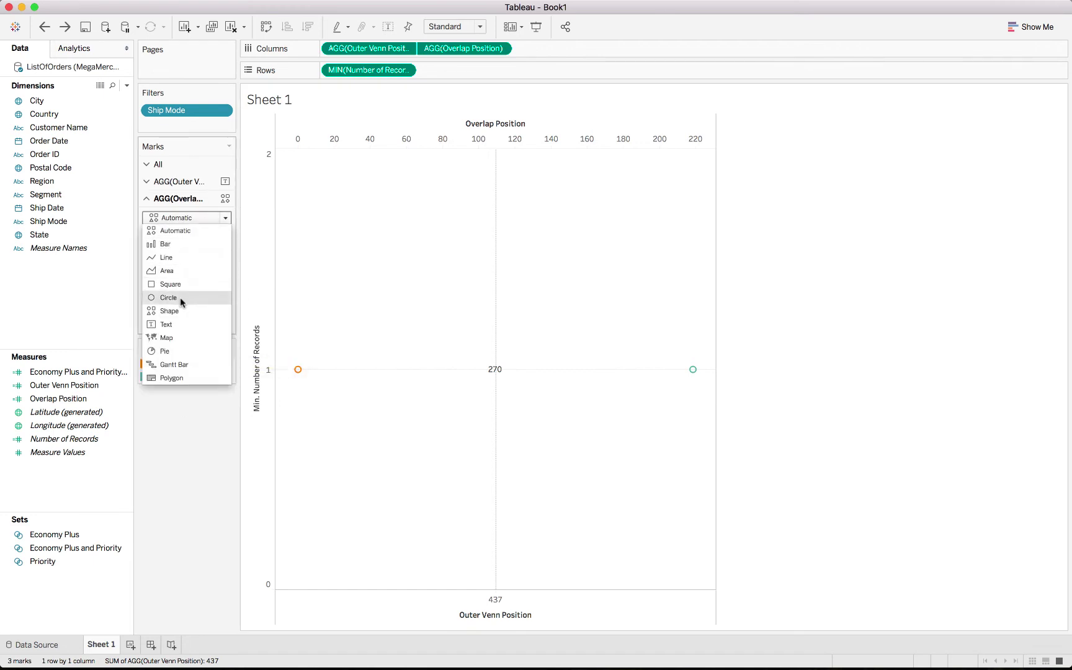
pyautogui.click(188, 298)
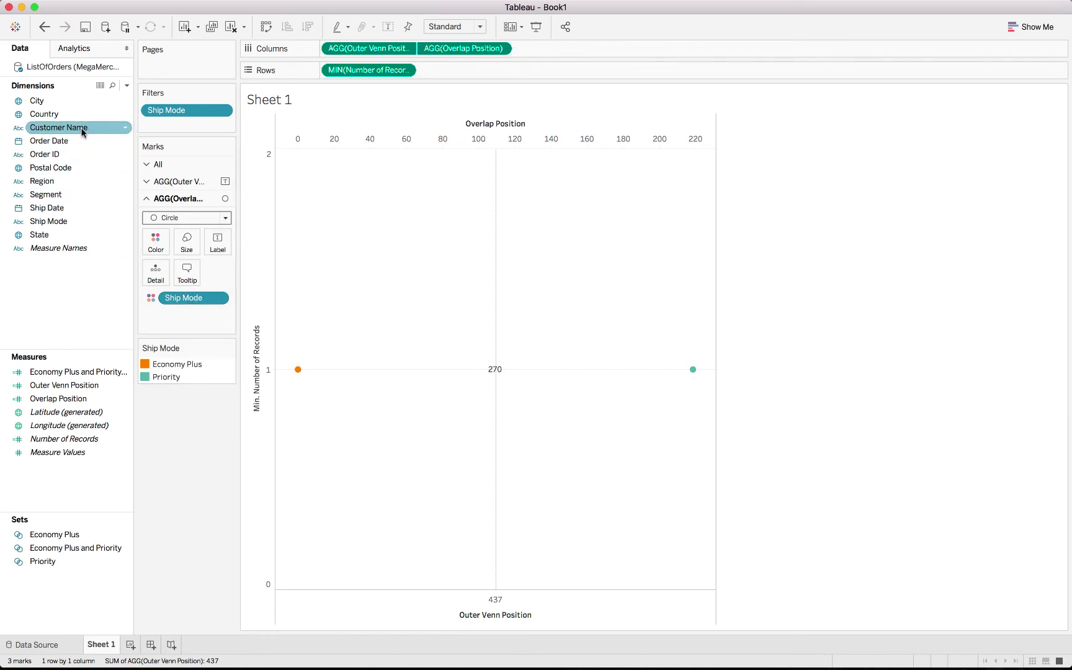
pyautogui.moveTo(81, 131); pyautogui.dragTo(192, 247)
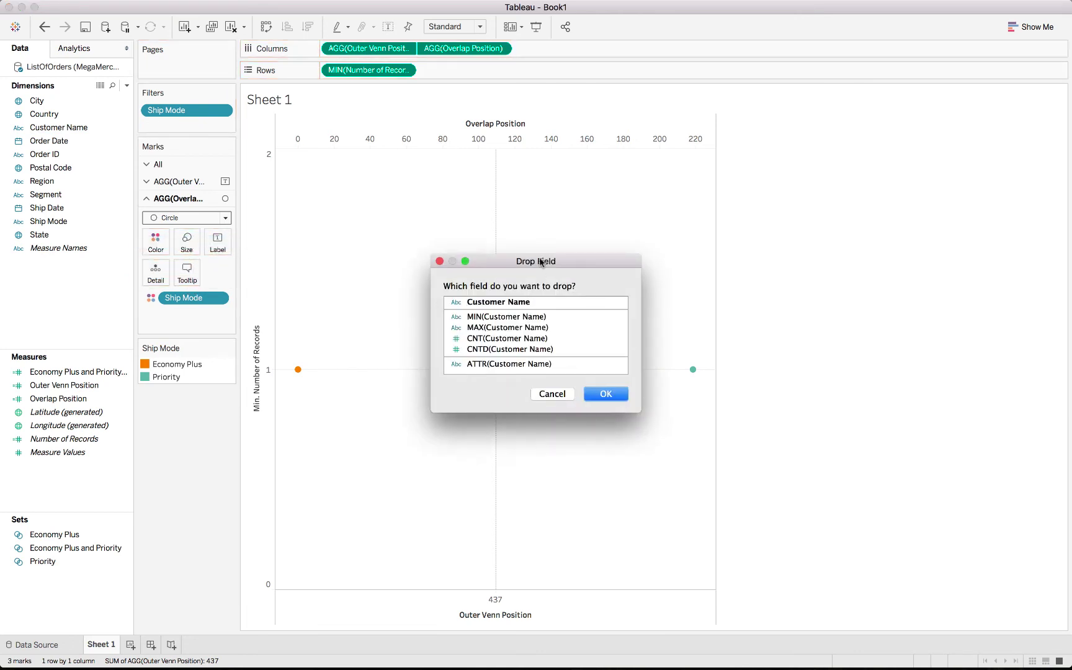
pyautogui.click(480, 351)
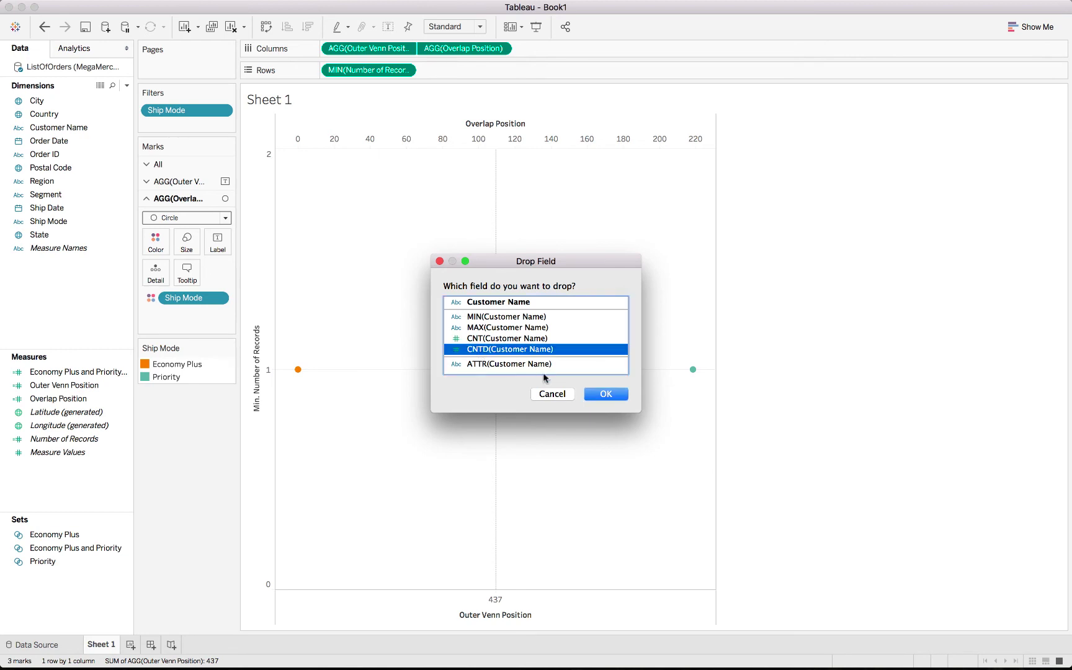
pyautogui.click(600, 396)
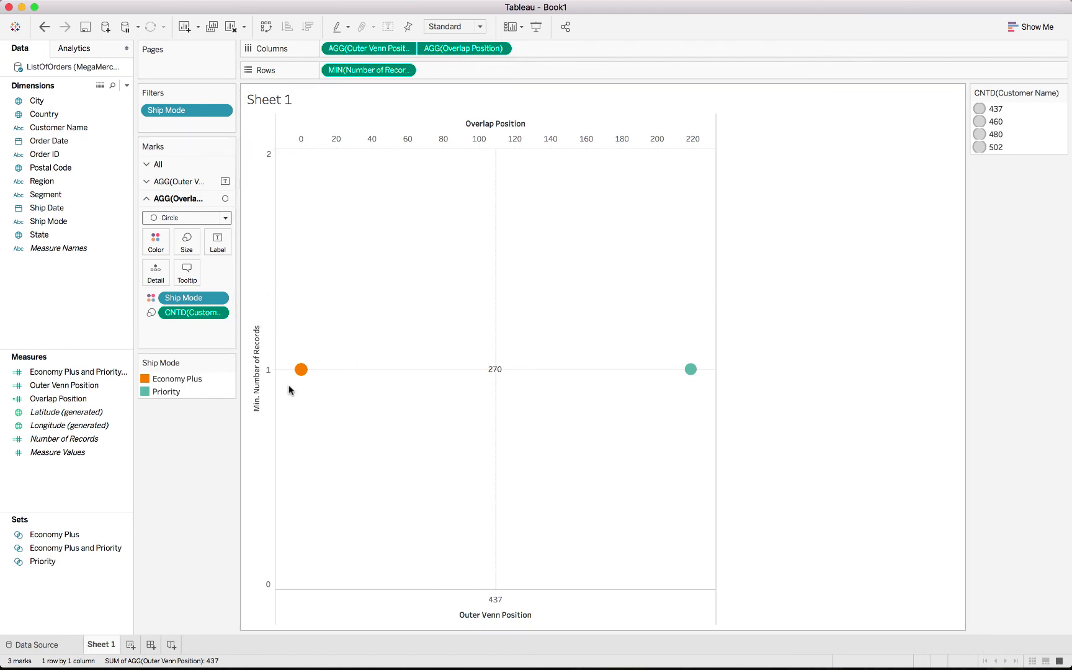
# Label the Overlap Position circles with the distinct count of Customer Name, CNTD(Customer Name).
pyautogui.moveTo(298, 383)
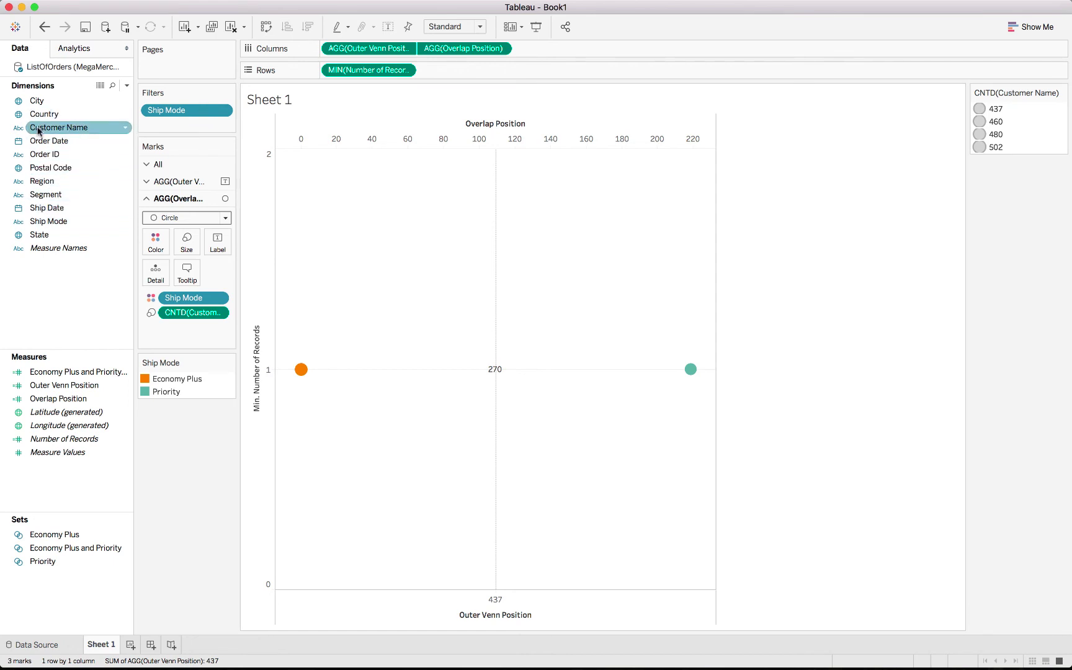
pyautogui.moveTo(42, 130); pyautogui.dragTo(215, 245)
pyautogui.click(515, 350)
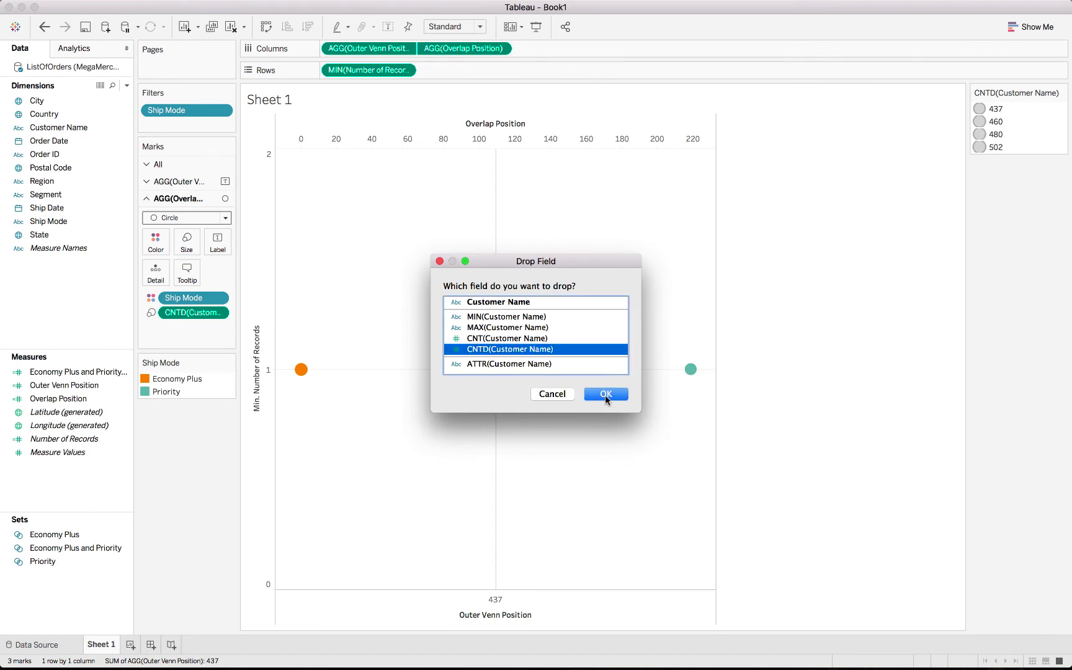
pyautogui.click(606, 394)
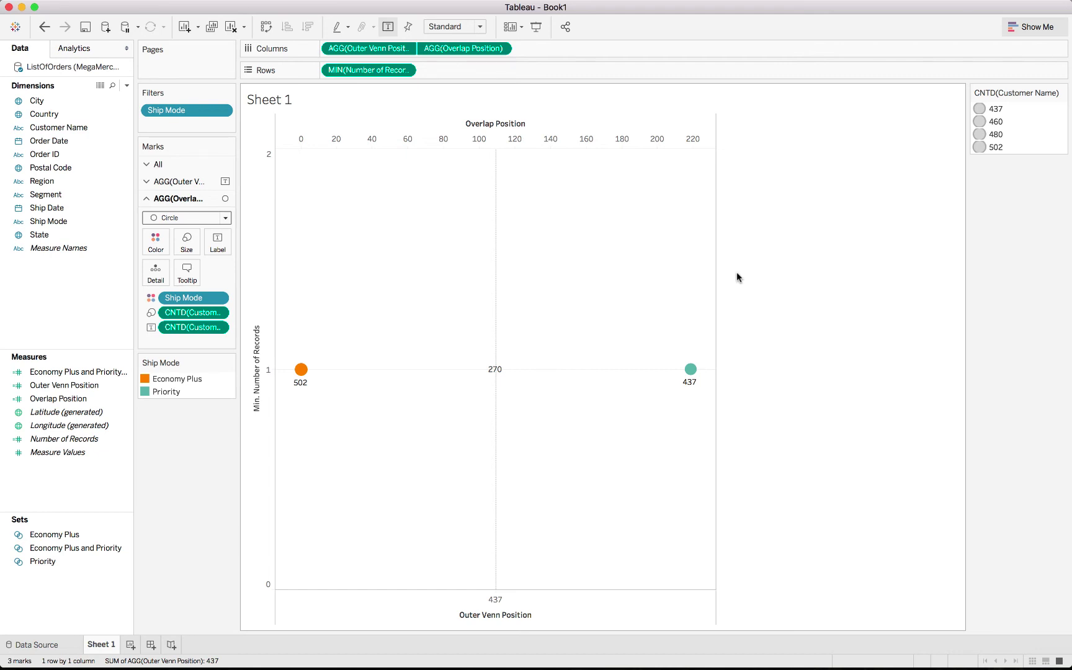
# Enlarge the Overlap Position circles to the maximum mark size.
pyautogui.click(188, 243)
pyautogui.moveTo(204, 273); pyautogui.dragTo(287, 273)
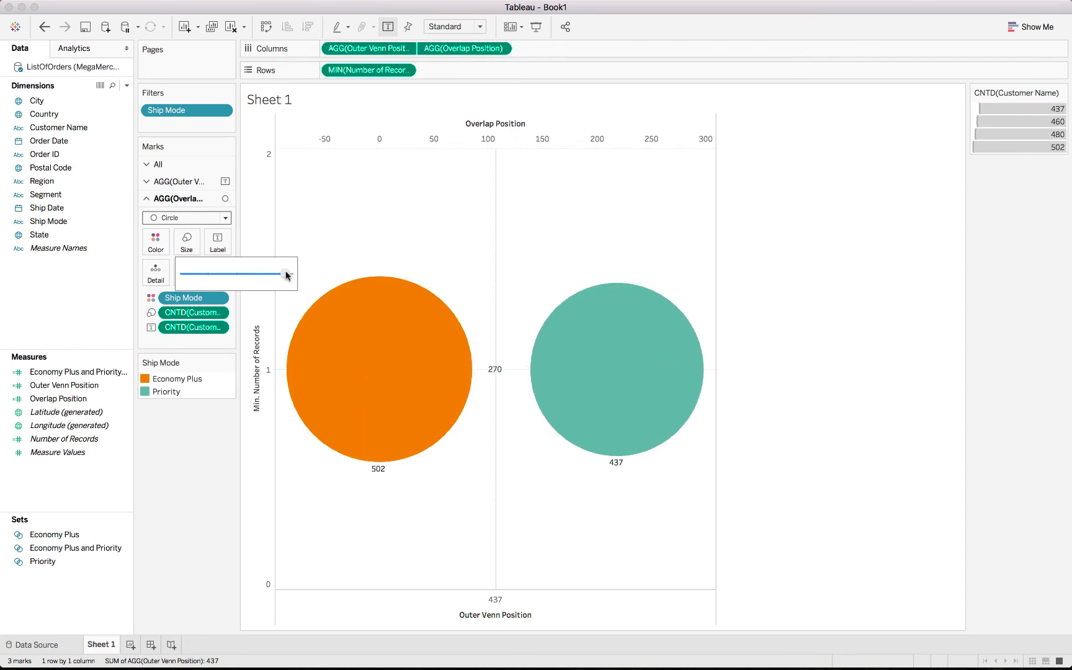
pyautogui.click(750, 297)
# Narrow the chart's width until the Economy Plus and Priority circles partly overlap.
pyautogui.moveTo(715, 281); pyautogui.dragTo(574, 282)
pyautogui.moveTo(574, 283); pyautogui.dragTo(553, 283)
pyautogui.moveTo(551, 283); pyautogui.dragTo(556, 287)
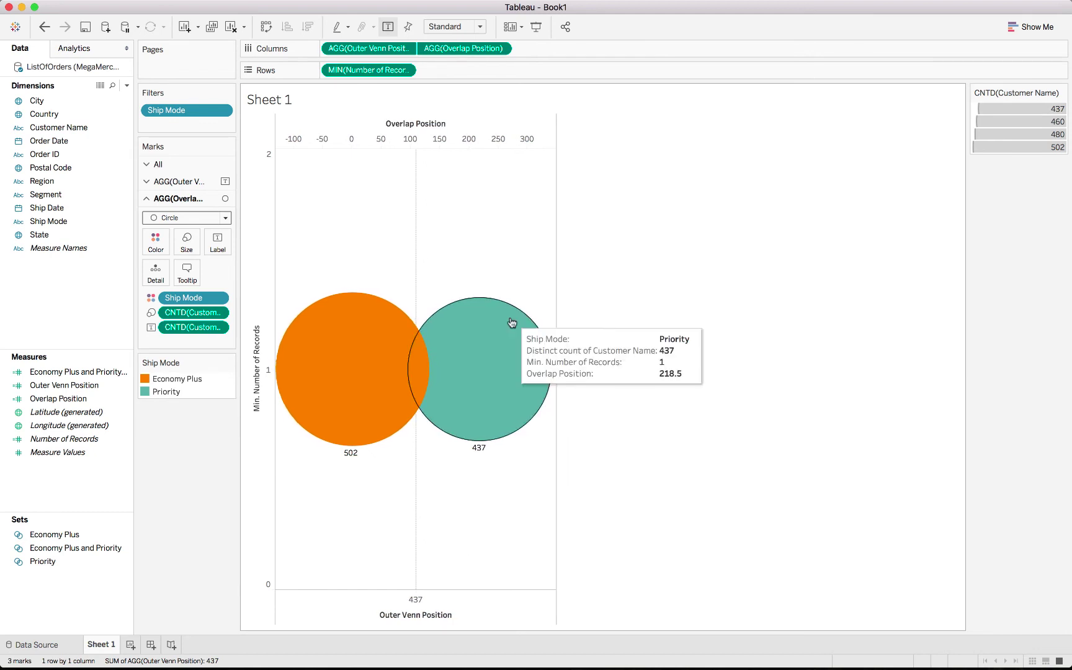
# Set the circles' opacity to 61% and move Outer Venn Position after Overlap Position on Columns.
pyautogui.click(159, 246)
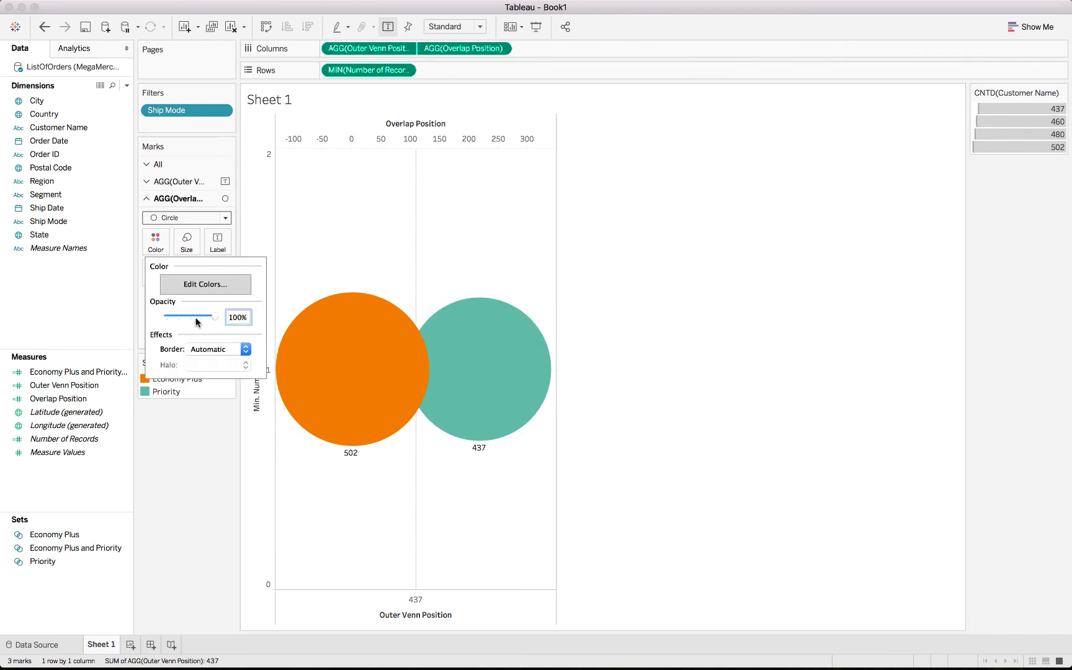
pyautogui.moveTo(215, 320); pyautogui.dragTo(196, 320)
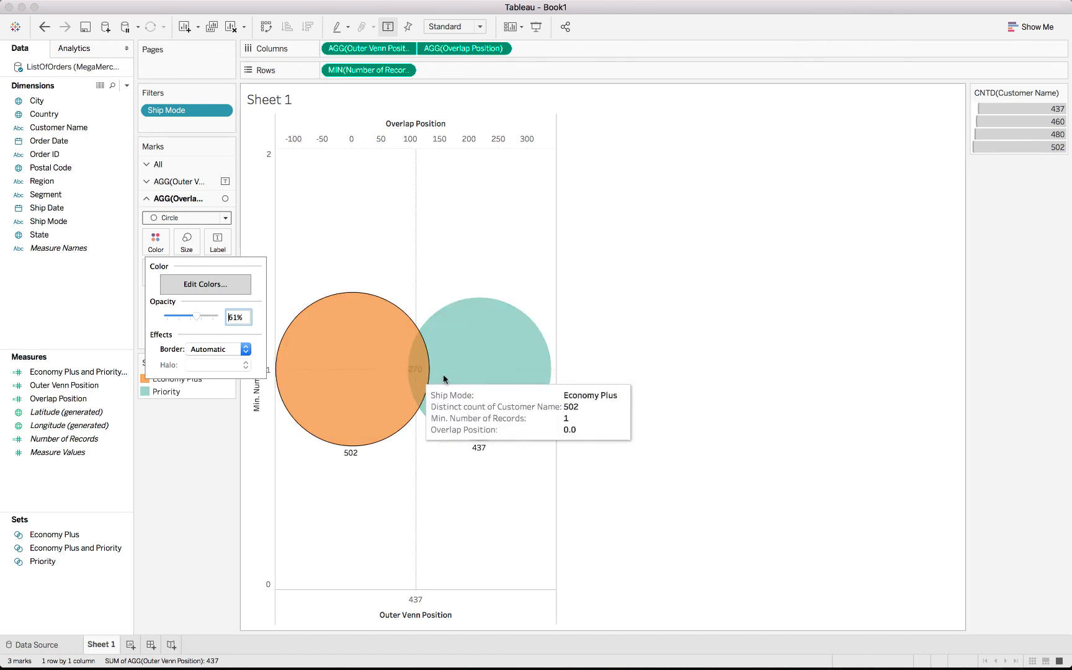
pyautogui.moveTo(419, 371)
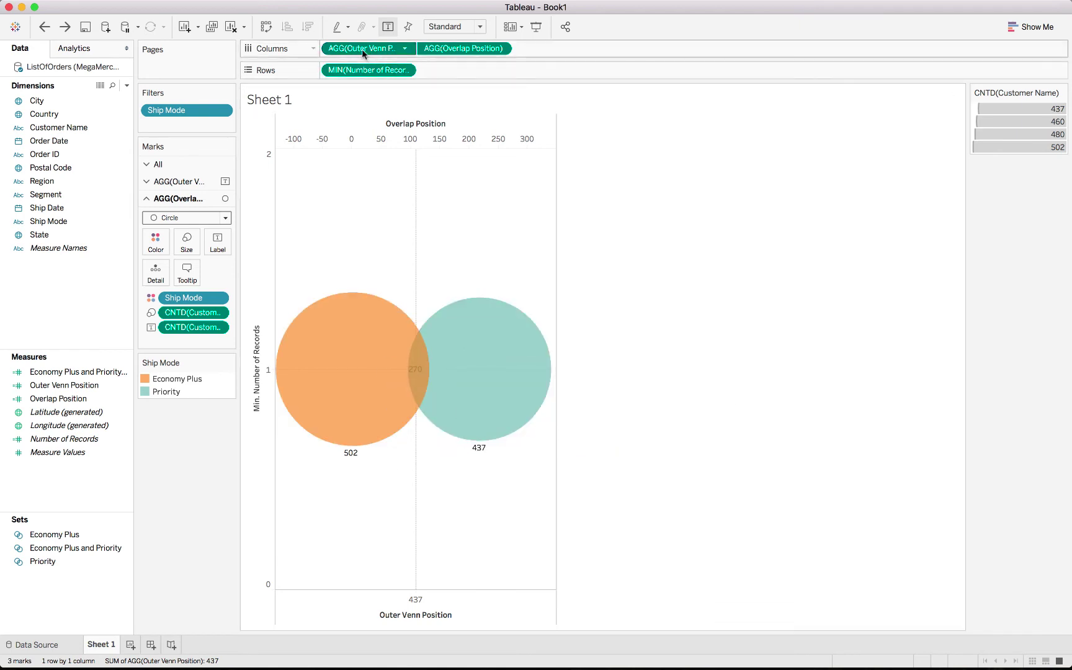
pyautogui.moveTo(361, 50); pyautogui.dragTo(534, 51)
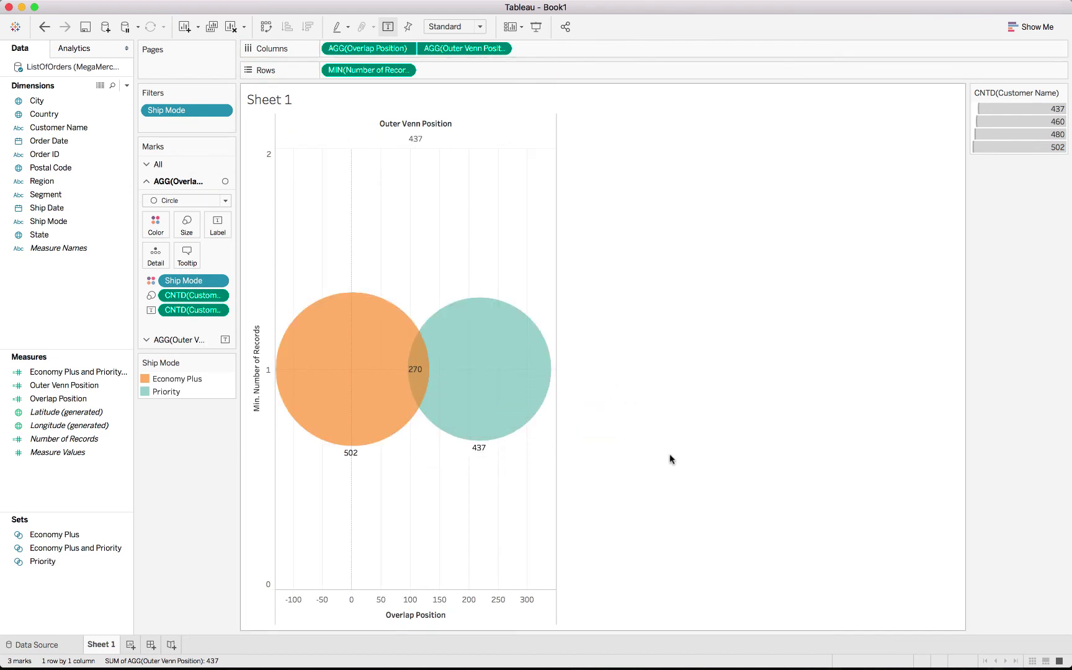
# Hide the headers of the Overlap Position axis and the Min. Number of Records axis.
pyautogui.rightClick(447, 619)
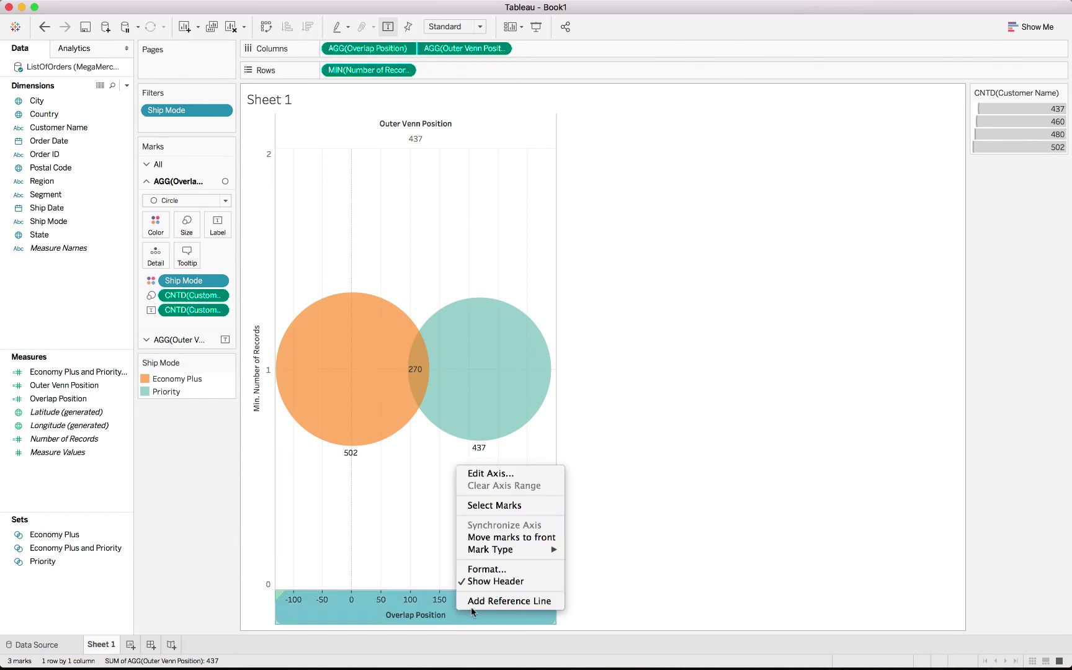
pyautogui.click(491, 583)
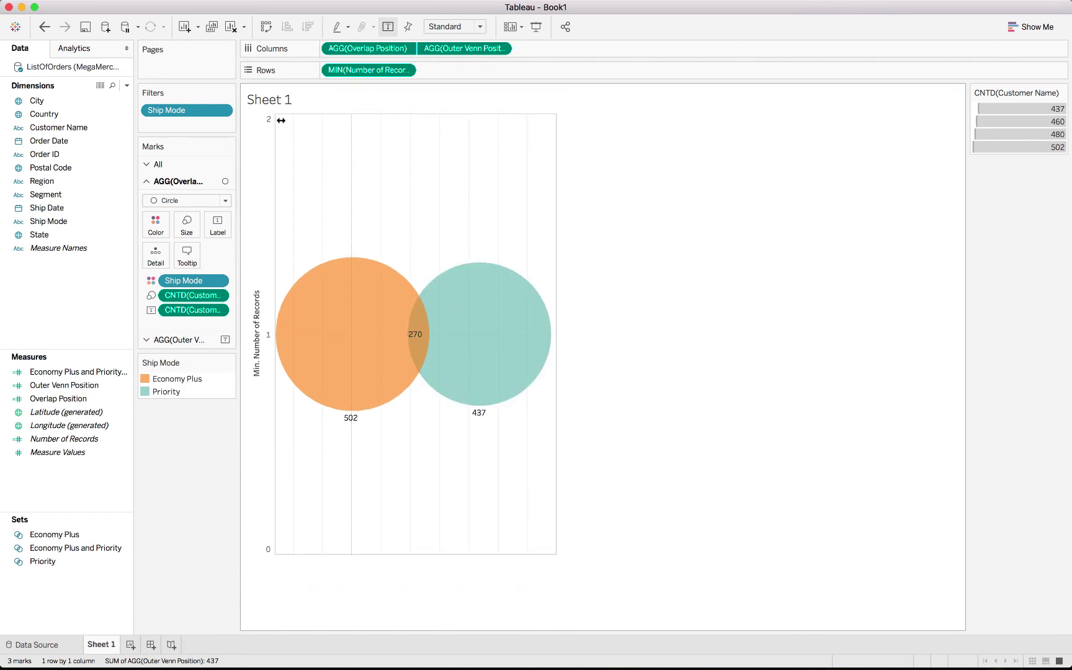
pyautogui.rightClick(260, 161)
pyautogui.click(313, 233)
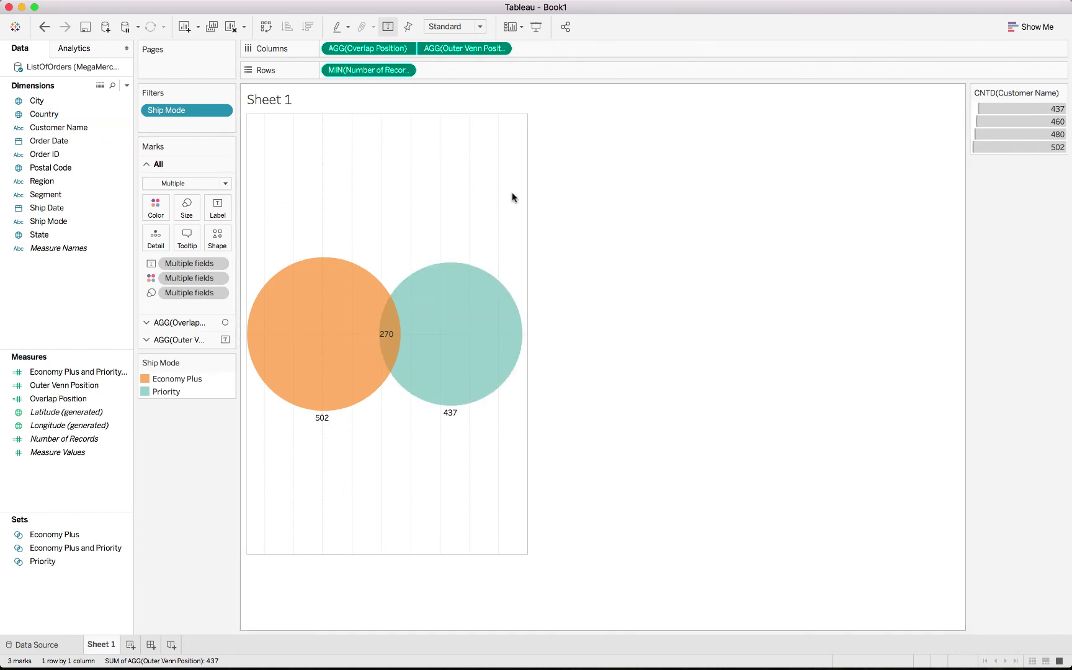
# Set the sheet's Grand Total and Row Divider pane and header borders and the Column Divider pane border to None.
pyautogui.rightClick(353, 183)
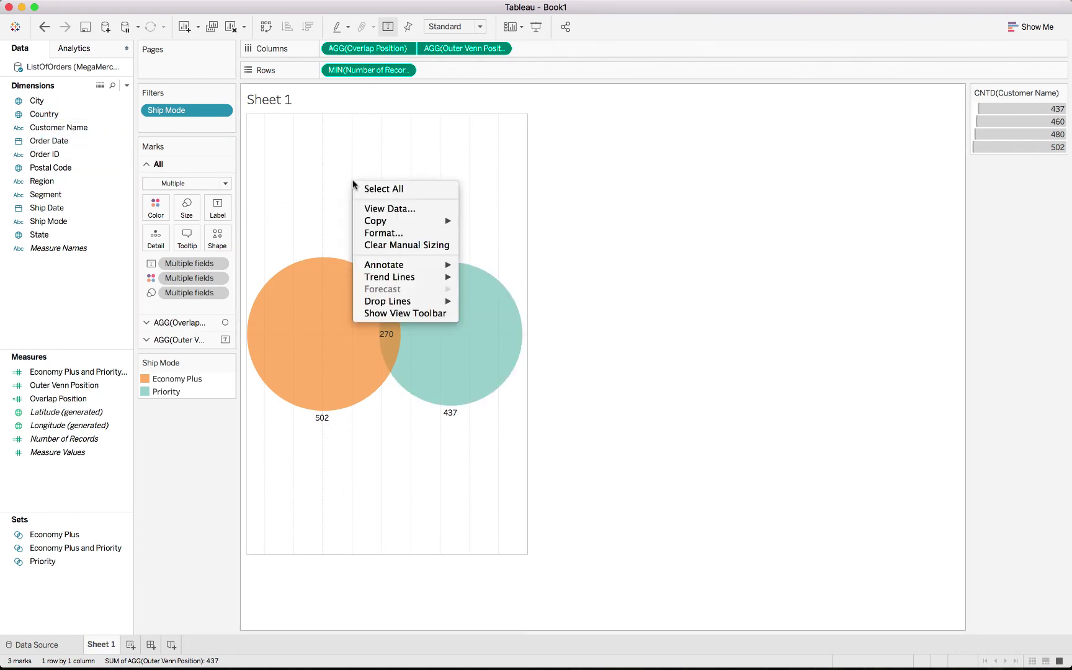
pyautogui.click(370, 234)
pyautogui.click(62, 71)
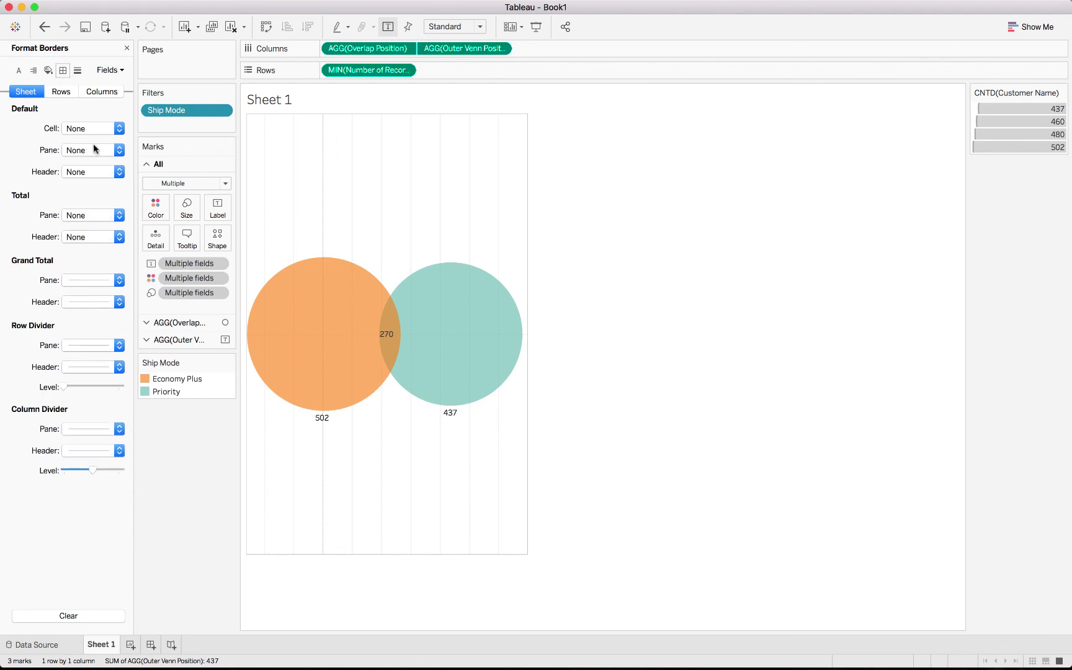
pyautogui.click(88, 280)
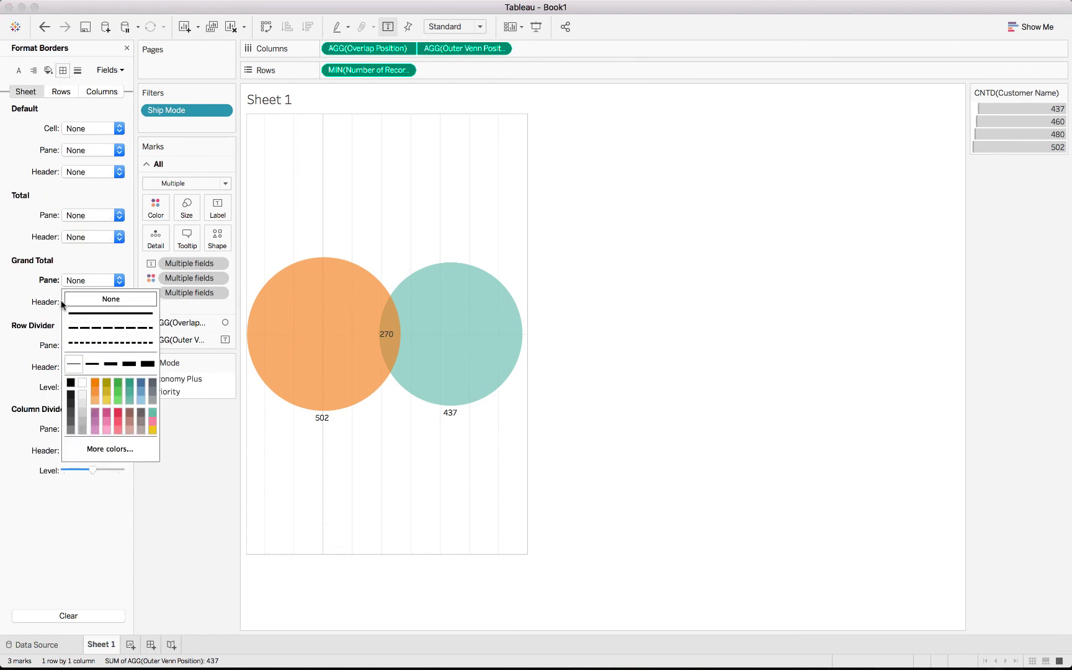
pyautogui.click(89, 296)
pyautogui.click(87, 302)
pyautogui.click(81, 320)
pyautogui.click(82, 345)
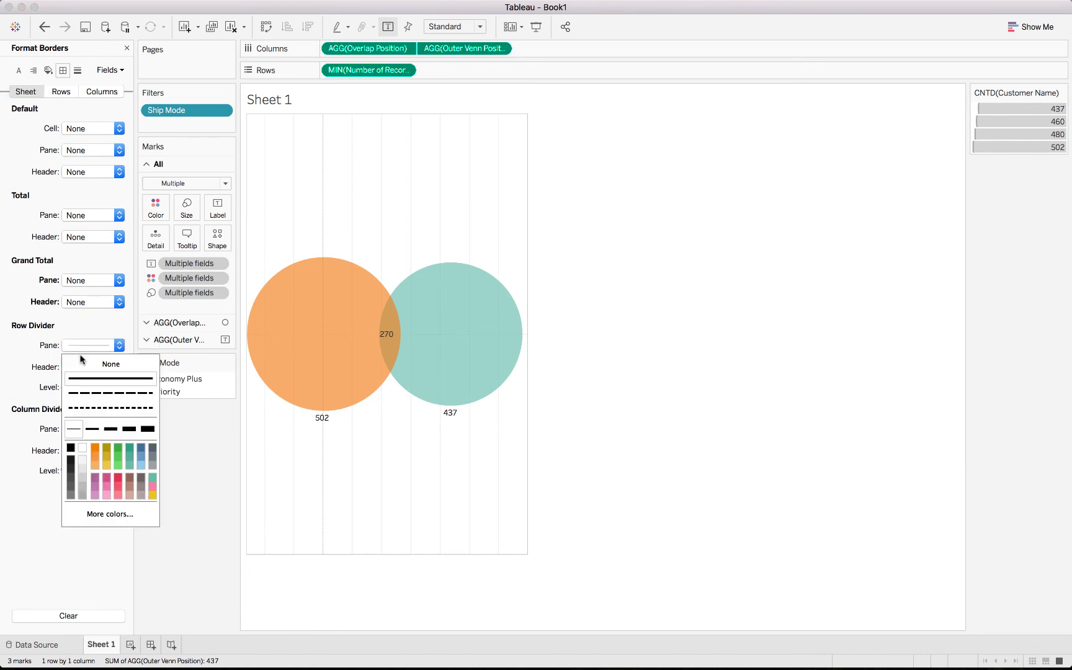
pyautogui.click(84, 364)
pyautogui.click(79, 371)
pyautogui.click(80, 383)
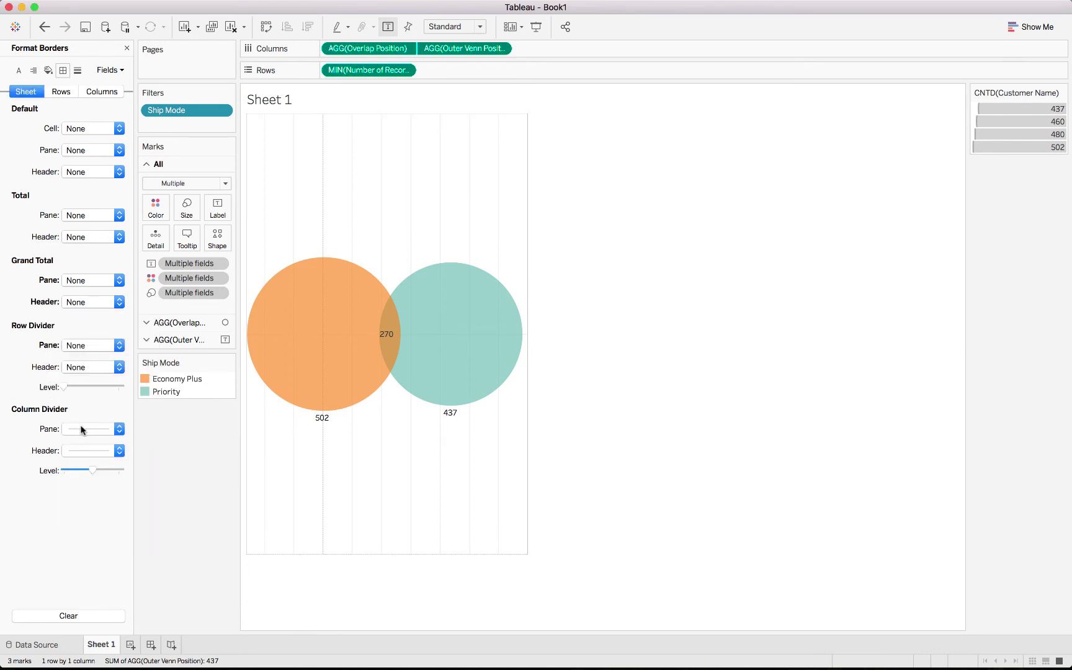
pyautogui.click(84, 429)
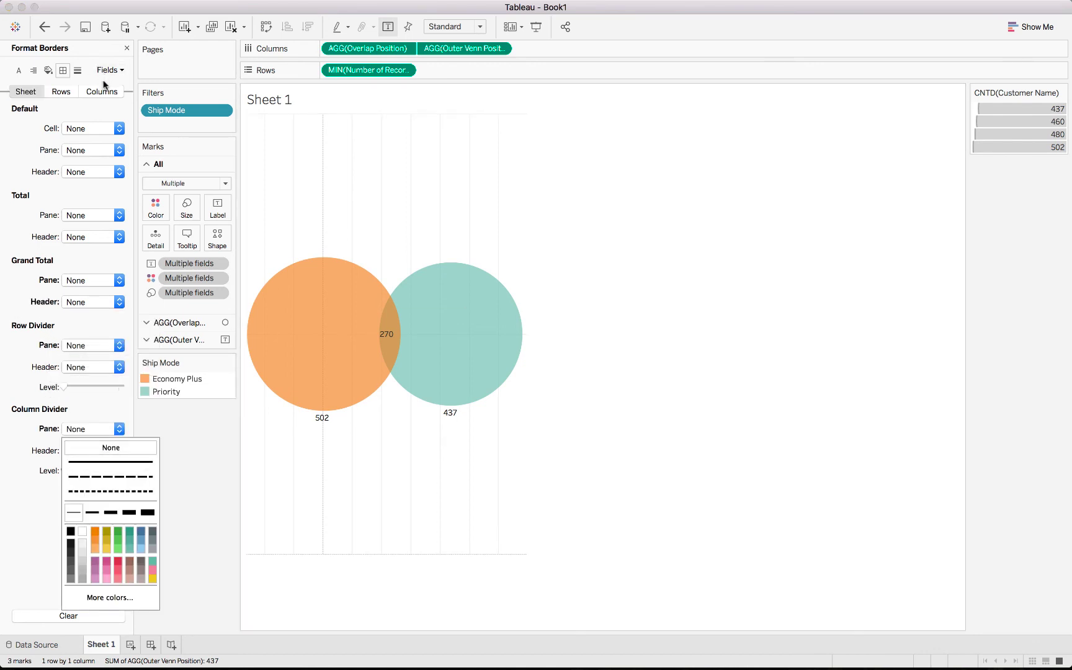
# Set the sheet's grid lines and zero lines to None and finish formatting.
pyautogui.click(77, 71)
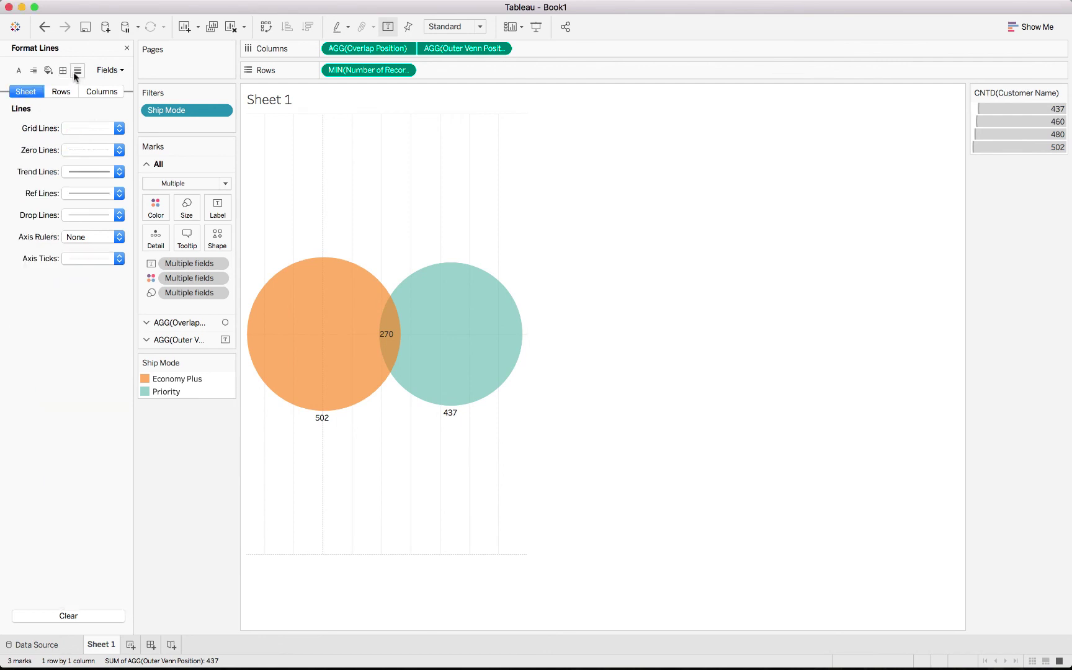
pyautogui.click(78, 129)
pyautogui.click(94, 147)
pyautogui.click(99, 151)
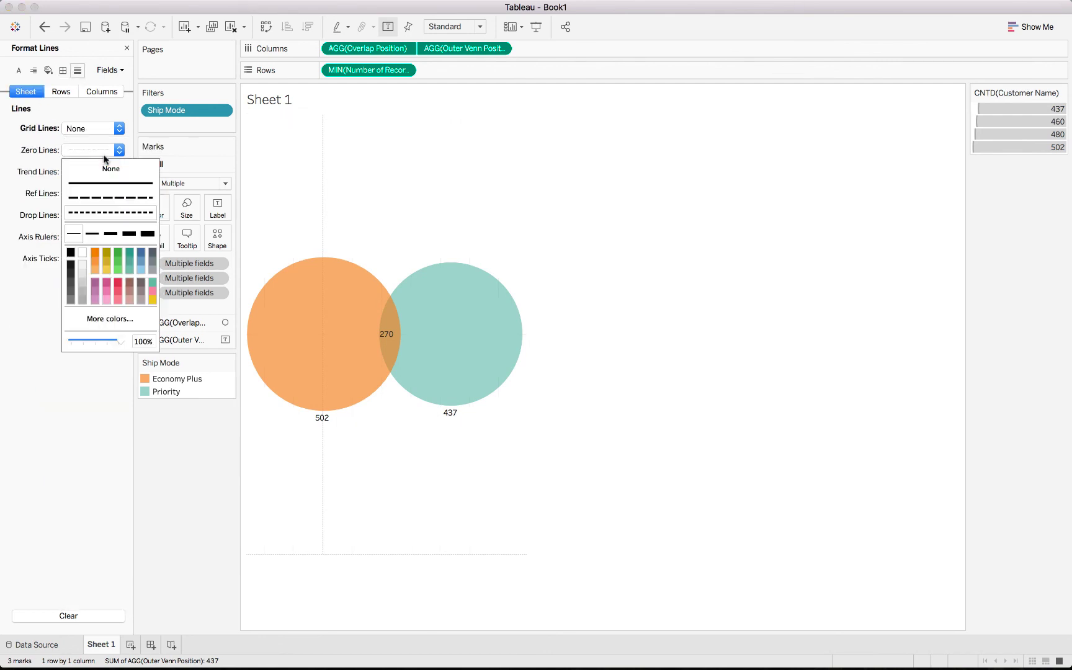
pyautogui.click(109, 169)
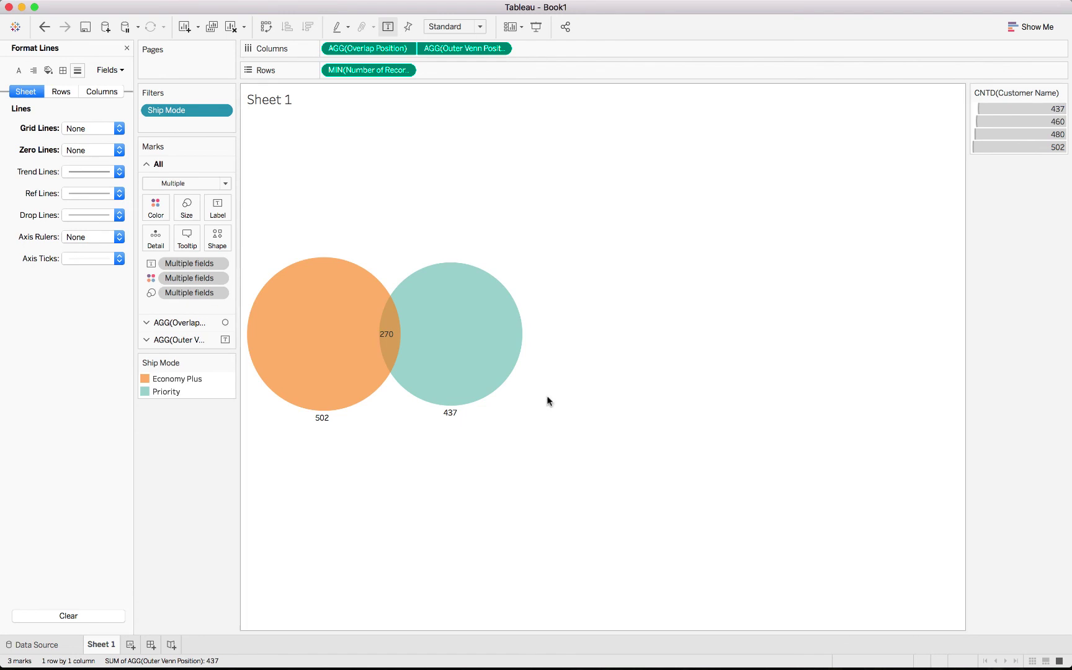
pyautogui.click(127, 48)
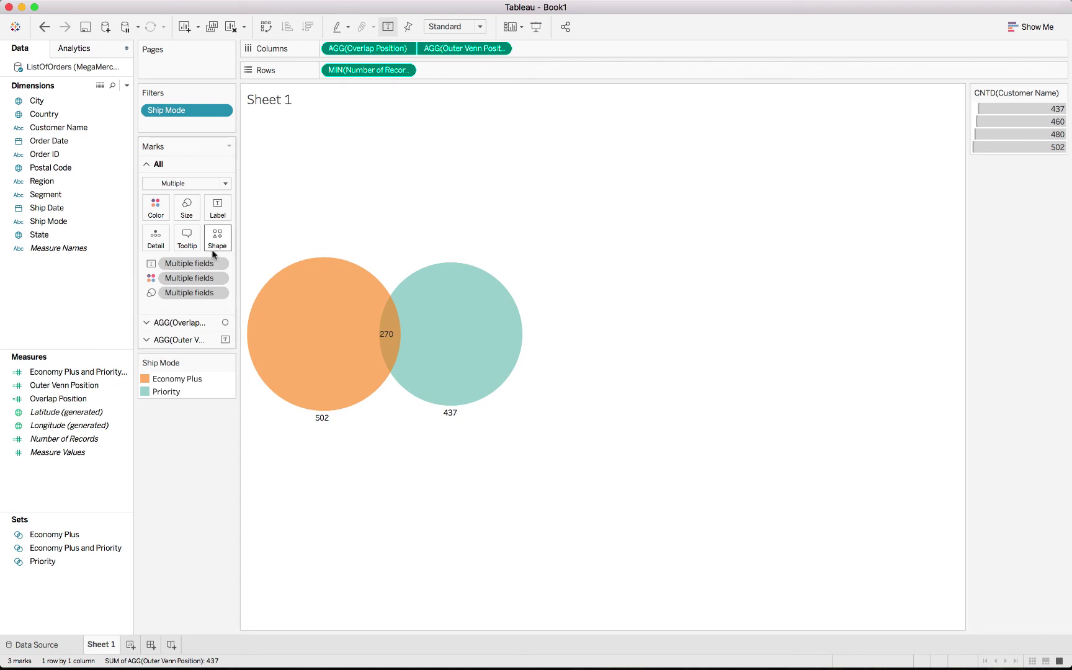
# Add Ship Mode to the labels of the Overlap Position circles.
pyautogui.click(34, 182)
pyautogui.moveTo(32, 186)
pyautogui.mouseDown()
pyautogui.moveTo(198, 154)
pyautogui.moveTo(50, 196)
pyautogui.mouseUp()
pyautogui.click(184, 323)
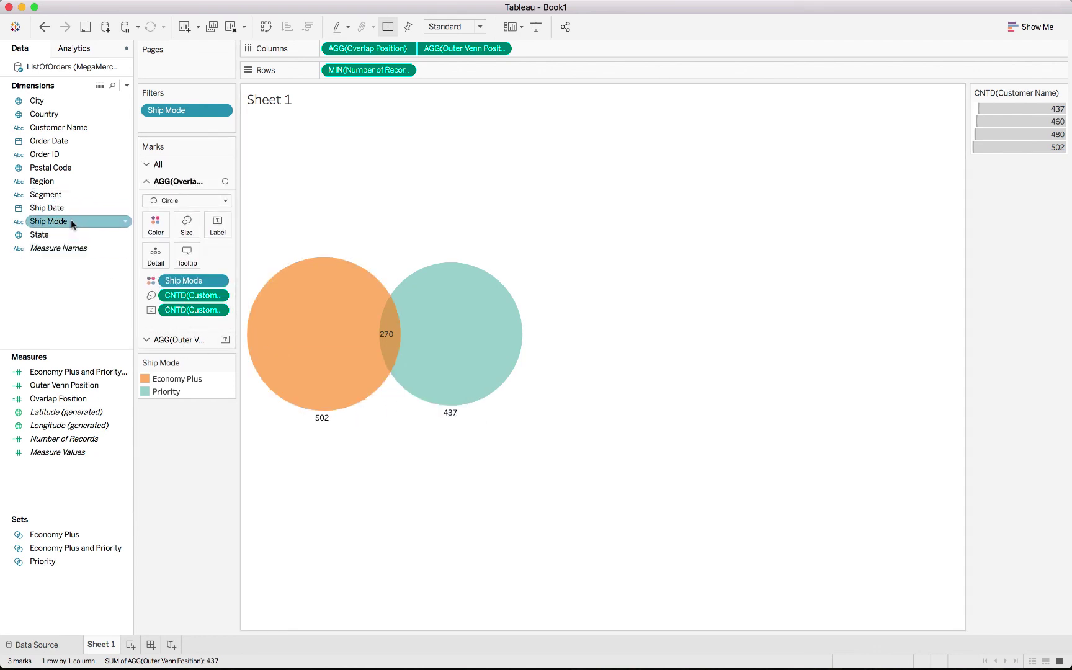
pyautogui.moveTo(70, 220); pyautogui.dragTo(218, 227)
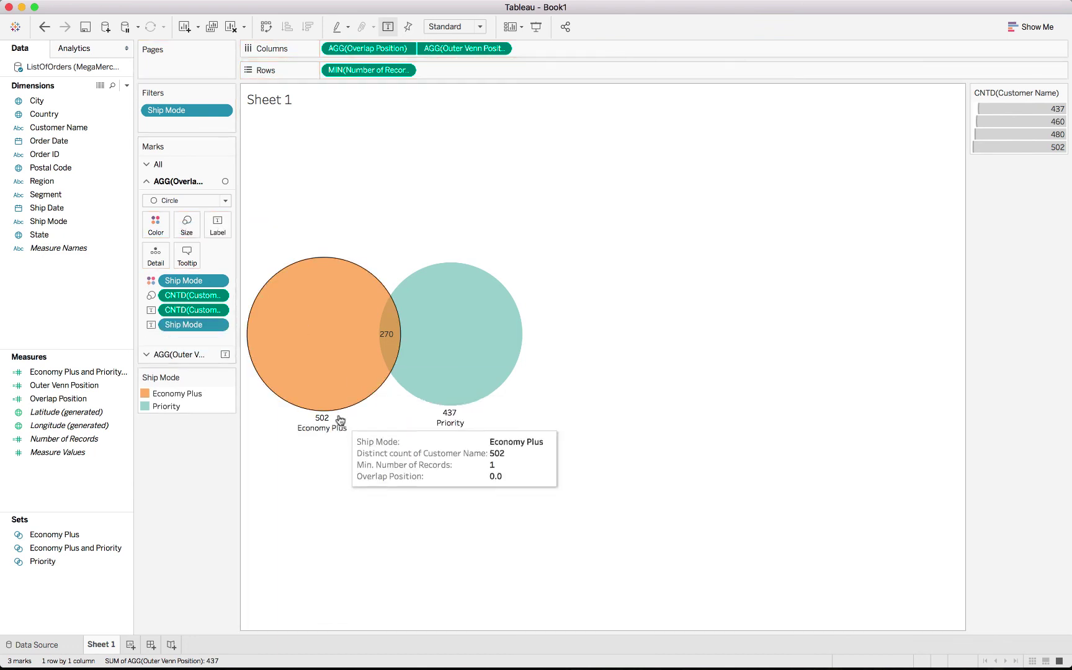
# Make the distinct customer count in the Overlap Position circles' label bold.
pyautogui.rightClick(314, 428)
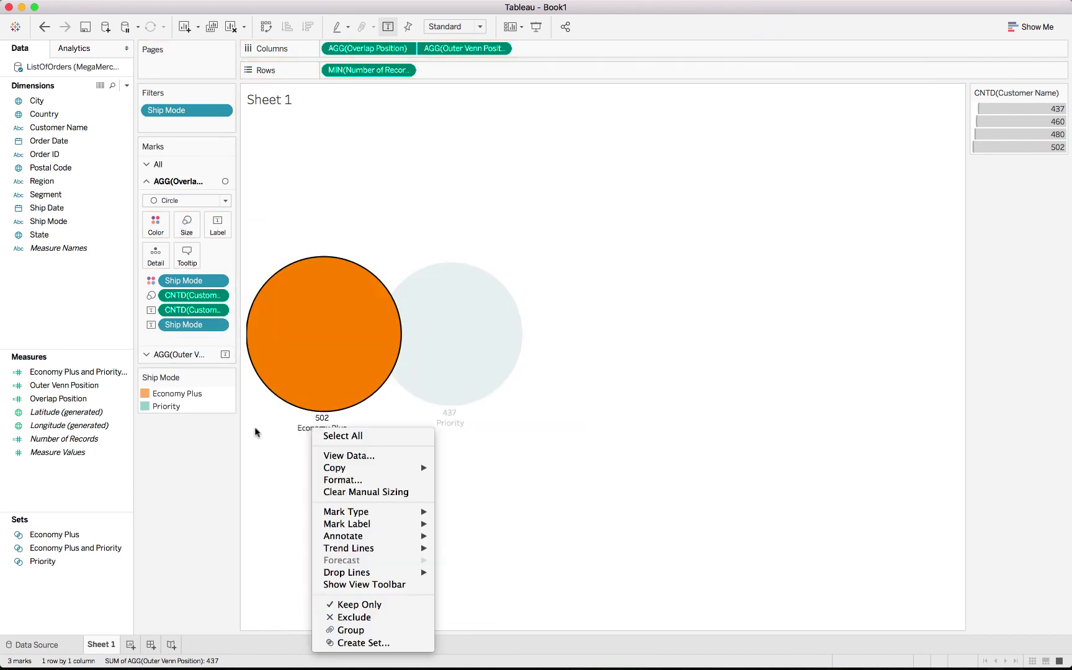
pyautogui.click(220, 402)
pyautogui.click(217, 225)
pyautogui.click(340, 291)
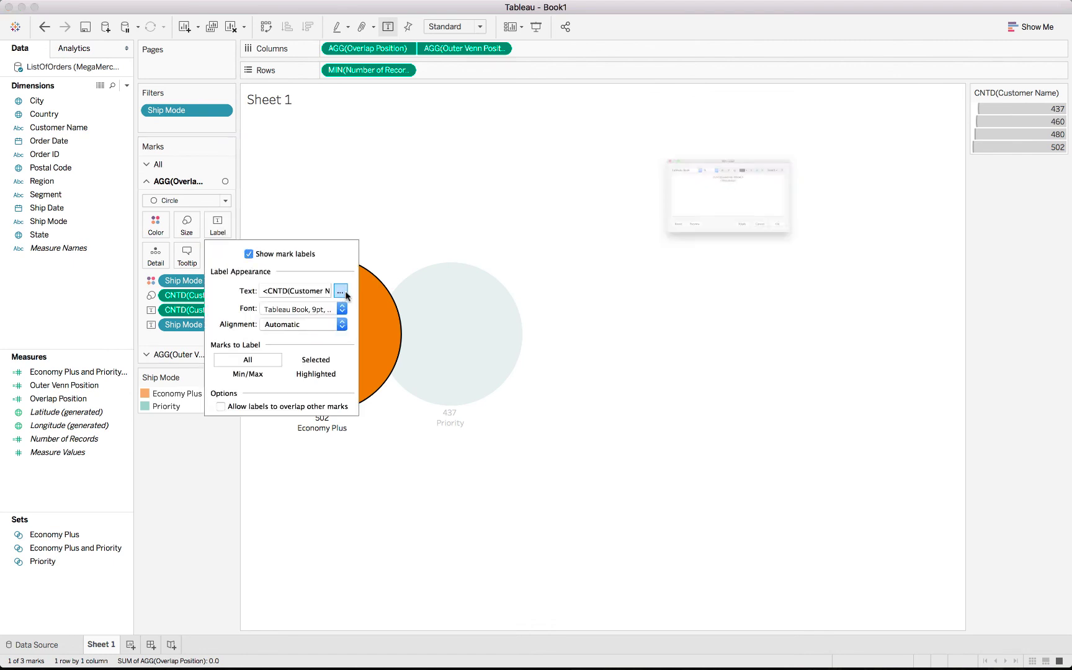
pyautogui.moveTo(779, 141); pyautogui.dragTo(681, 141)
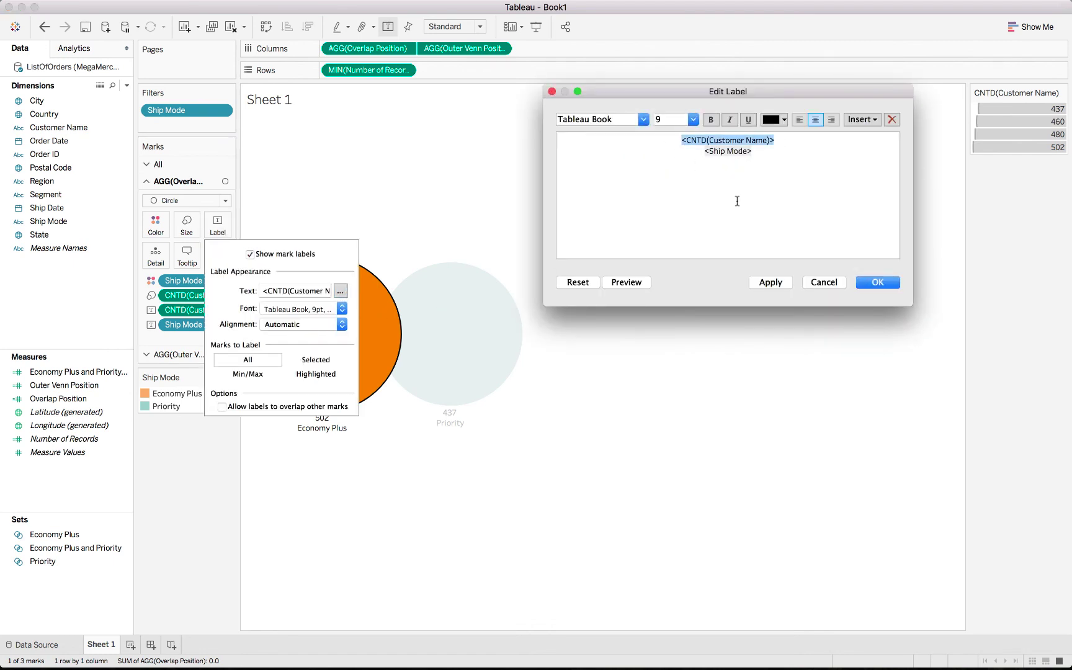
pyautogui.press('super+b')
# Try to set the Ship Mode line of the circles' label to font size 7, and accept the label edits.
pyautogui.moveTo(760, 156); pyautogui.dragTo(687, 155)
pyautogui.click(686, 156)
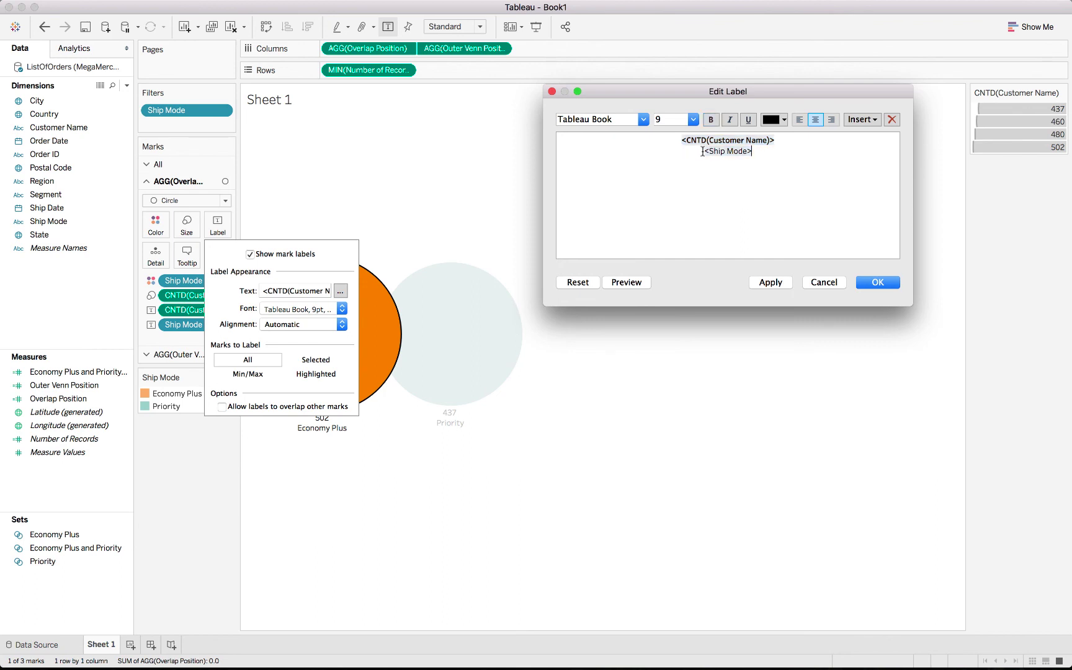
pyautogui.tripleClick(708, 152)
pyautogui.click(702, 160)
pyautogui.tripleClick(702, 156)
pyautogui.click(664, 120)
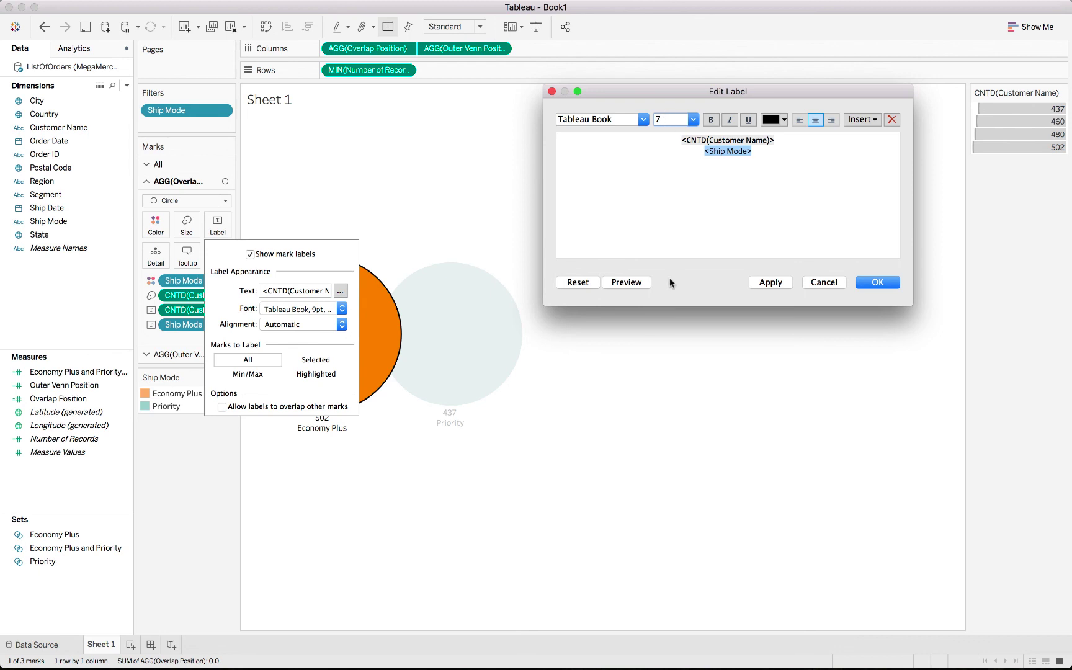
pyautogui.click(763, 282)
pyautogui.click(869, 285)
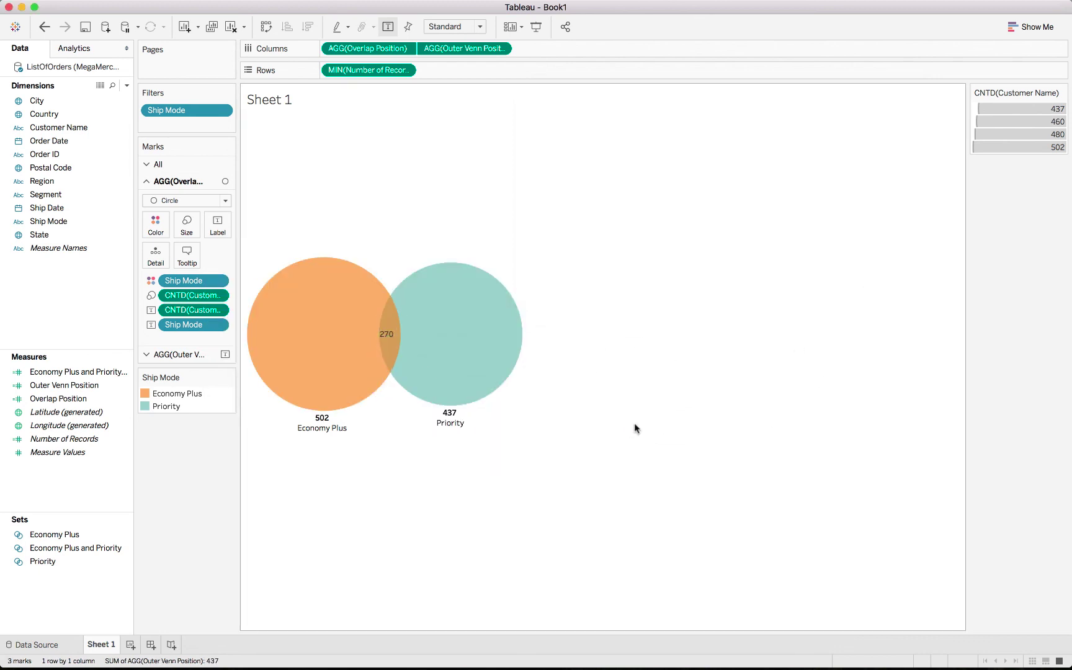
# Make the Economy Plus and Priority Customers field in the Outer Venn Position label bold.
pyautogui.moveTo(388, 335)
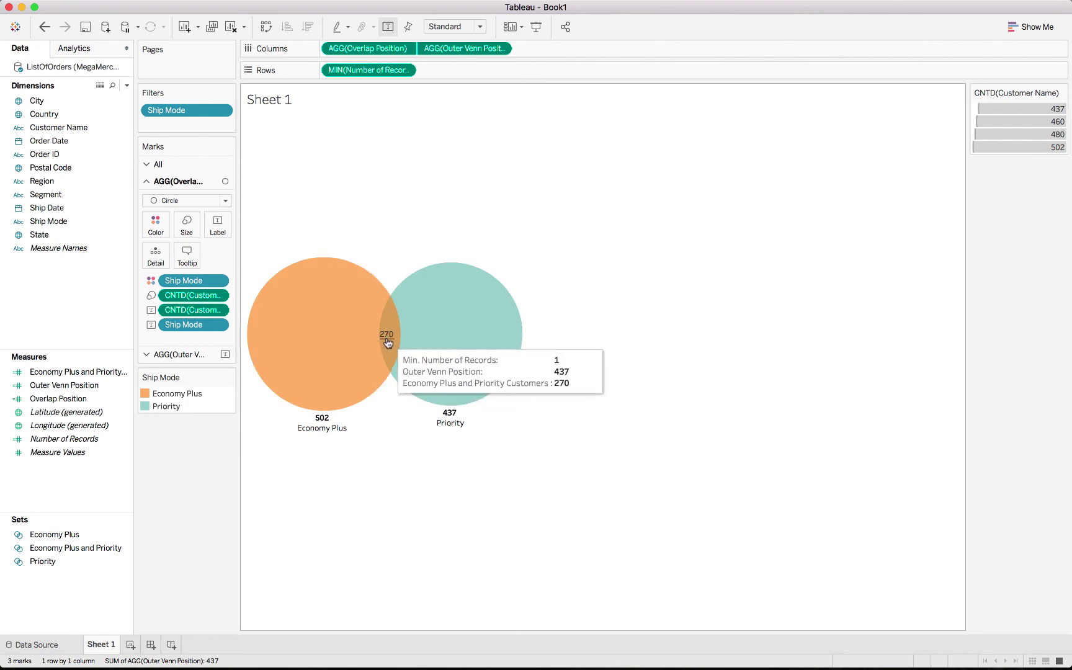
pyautogui.click(179, 360)
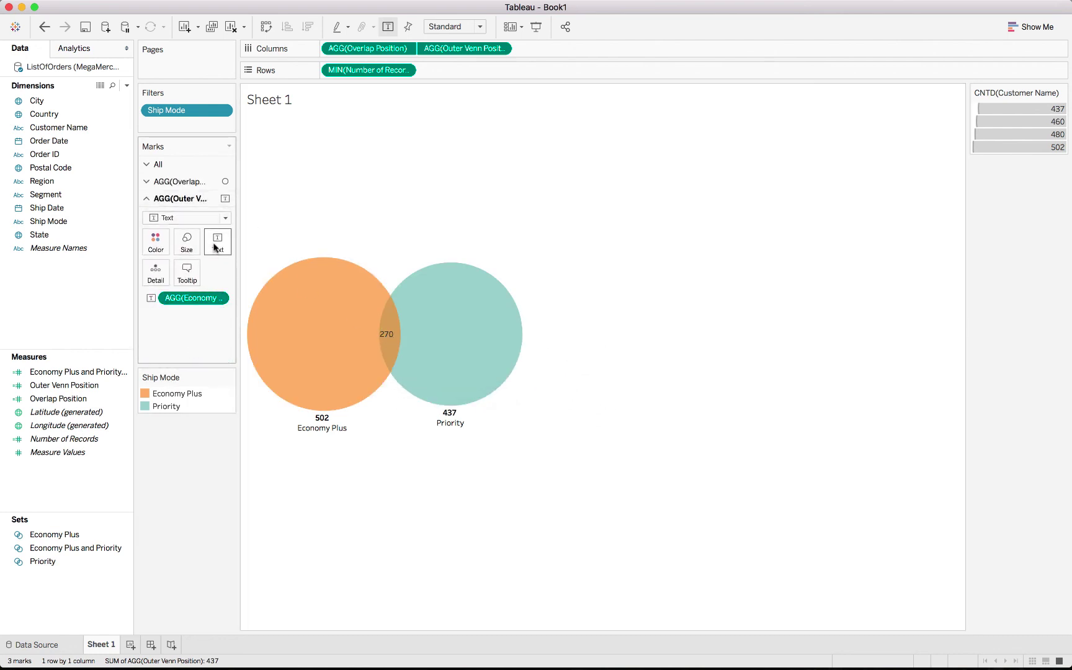
pyautogui.click(217, 242)
pyautogui.click(330, 271)
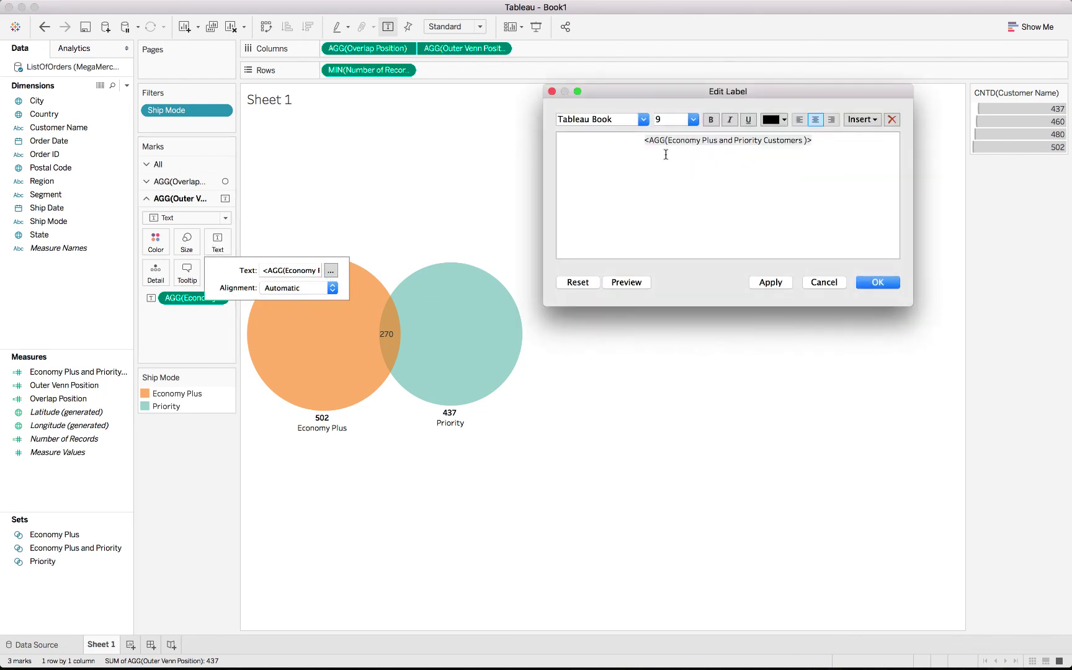
pyautogui.press('Return')
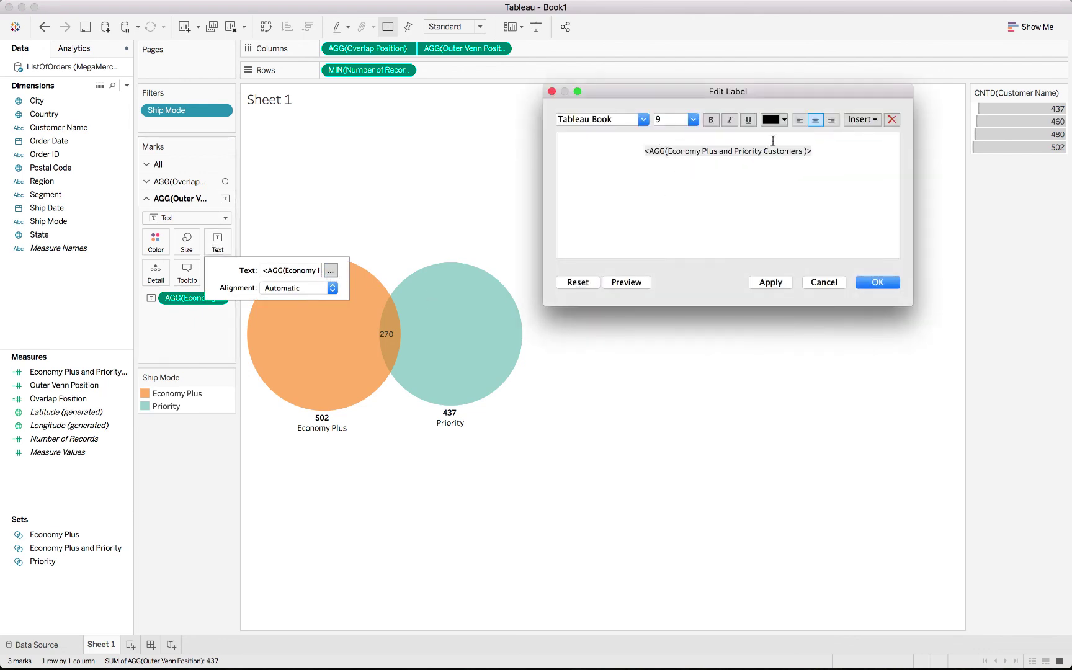
pyautogui.press('BackSpace')
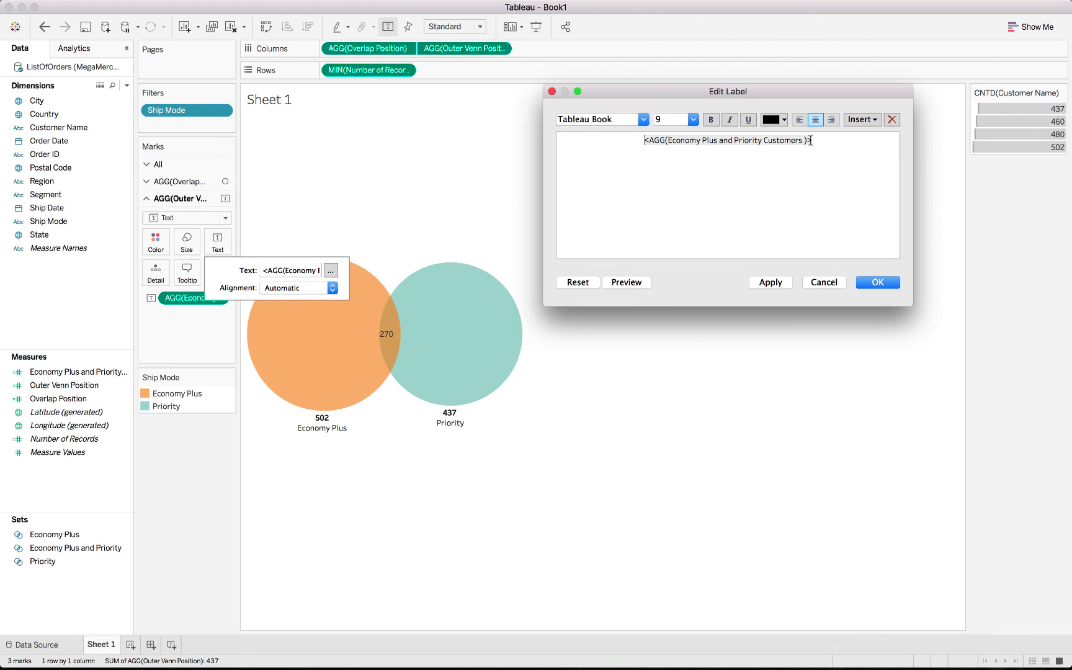
pyautogui.moveTo(818, 142); pyautogui.dragTo(614, 137)
pyautogui.press('super+b')
pyautogui.press('Right')
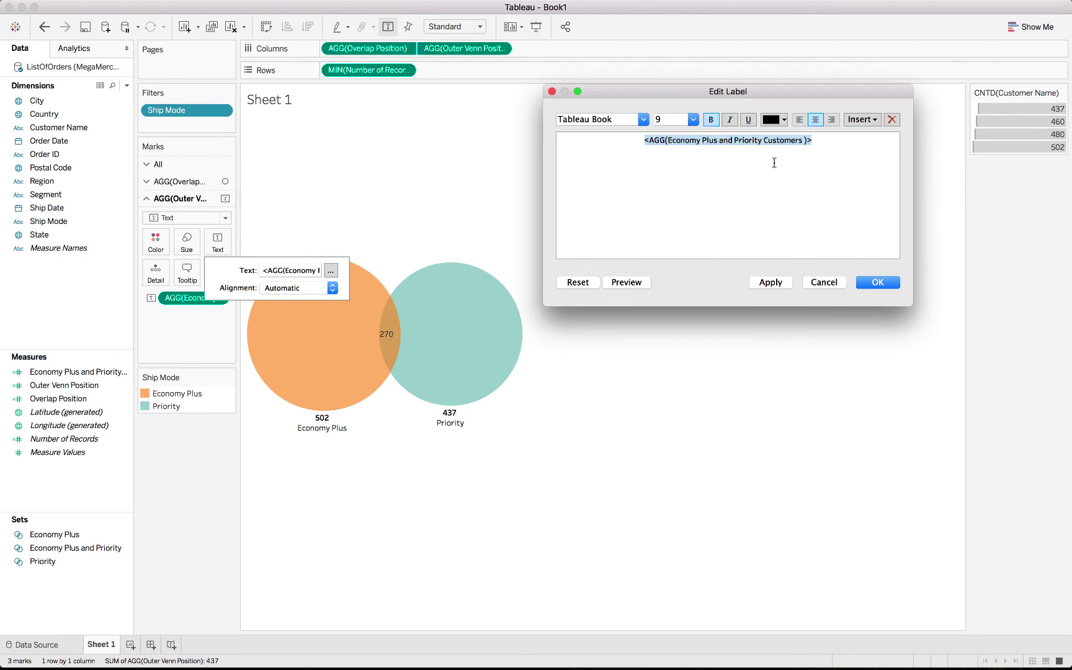
# Add the text "Economy Plus" and "and Priority" on two lines below the customer count field in the overlap label.
pyautogui.press('Return')
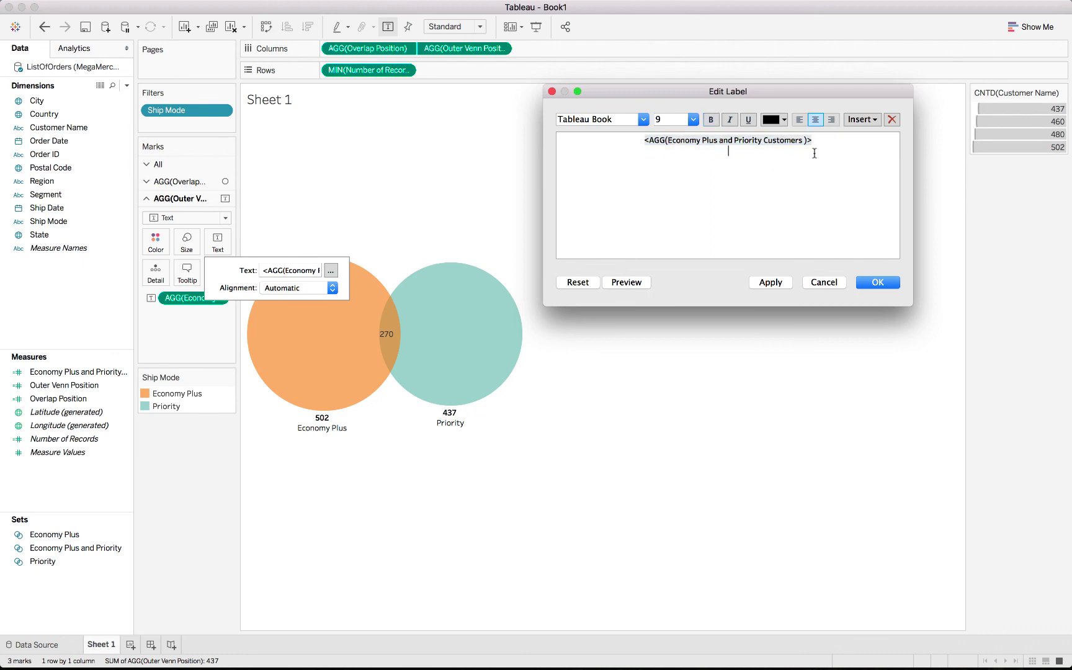
pyautogui.click(693, 119)
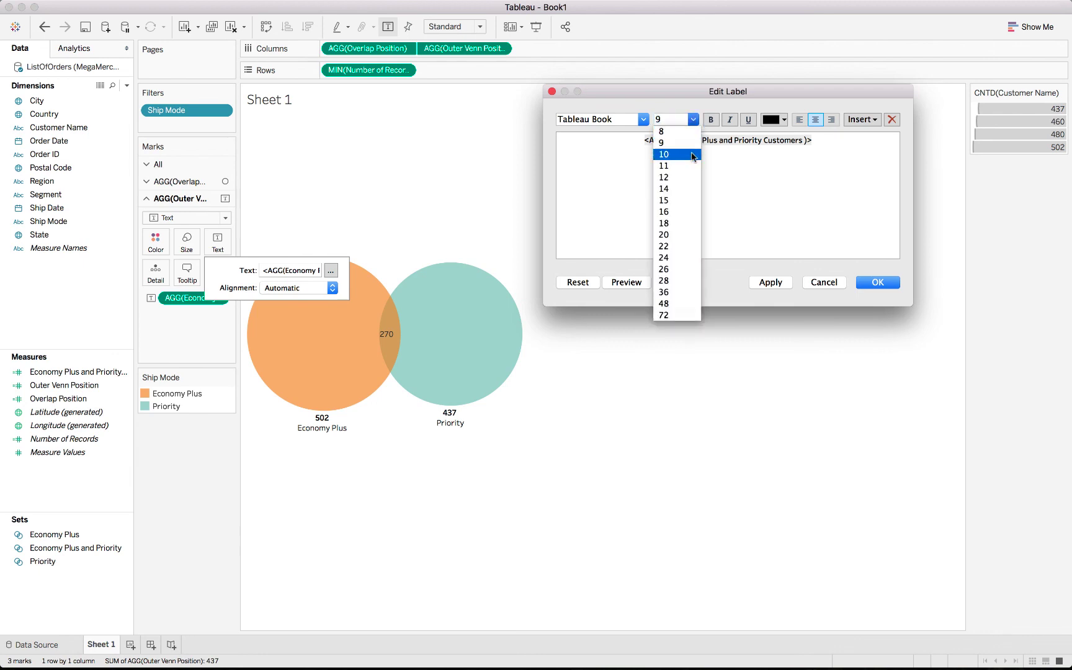
pyautogui.click(673, 118)
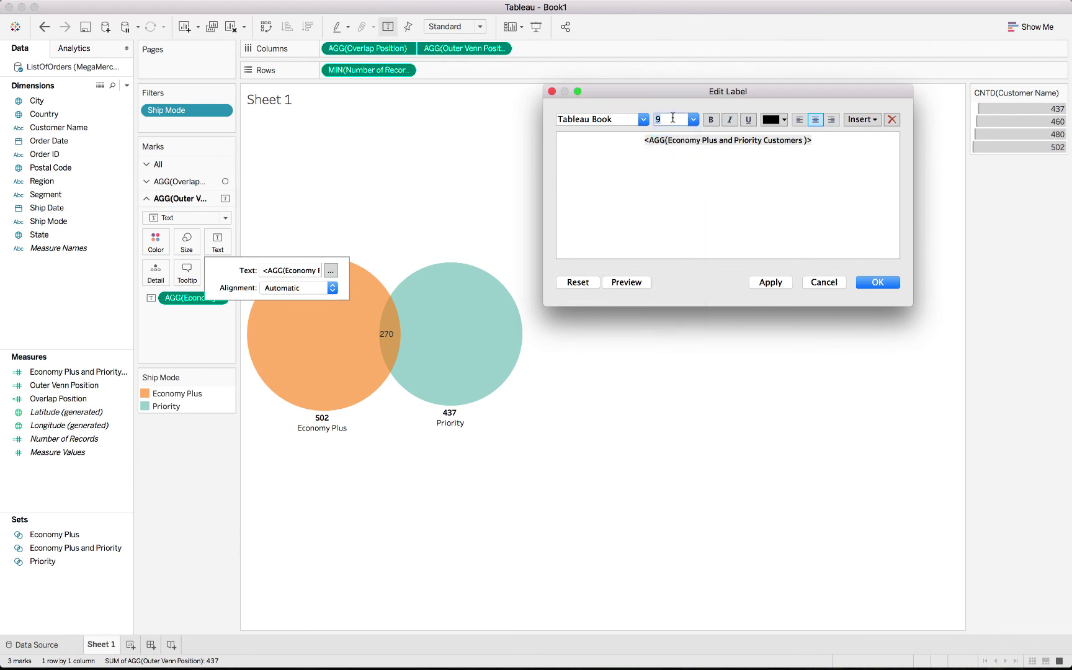
pyautogui.press('Return')
pyautogui.write('Economy PLus')
pyautogui.press('BackSpace')
pyautogui.press('BackSpace')
pyautogui.press('BackSpace')
pyautogui.press('BackSpace')
pyautogui.write('lus and')
pyautogui.press('BackSpace')
pyautogui.press('BackSpace')
pyautogui.press('BackSpace')
pyautogui.press('BackSpace')
pyautogui.press('BackSpace')
pyautogui.press('BackSpace')
pyautogui.write('y')
pyautogui.press('BackSpace')
pyautogui.write('us ')
pyautogui.write('and Prio')
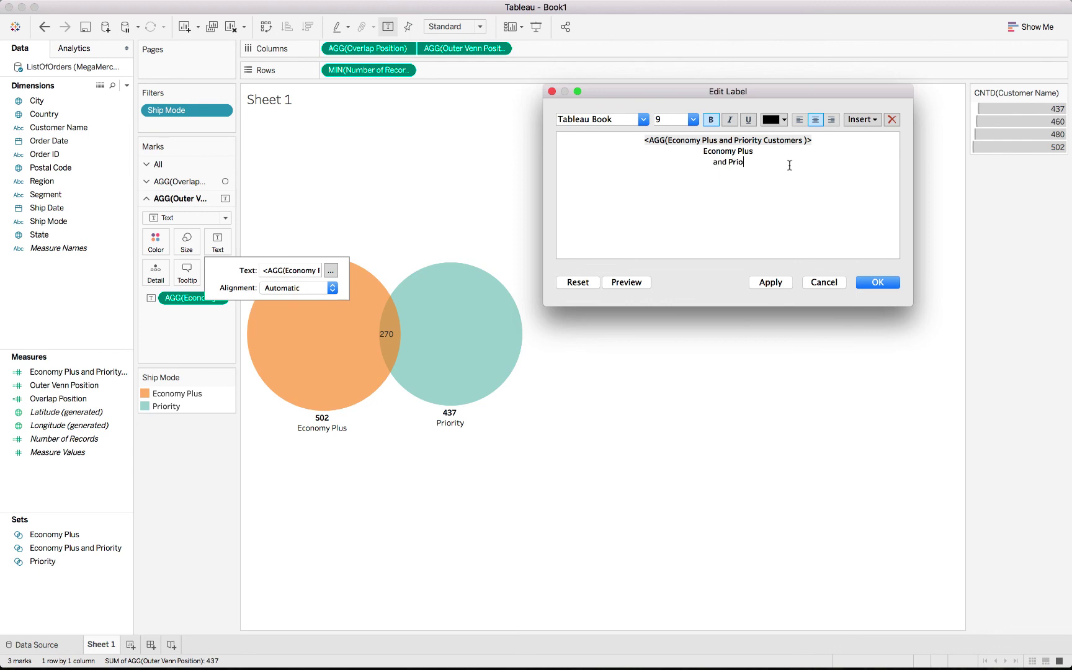
pyautogui.write('rity')
# Set the "Economy Plus and Priority" lines of the overlap label to font size 7 and accept the label.
pyautogui.keyDown('shift'); pyautogui.click(702, 151); pyautogui.keyUp('shift')
pyautogui.click(672, 121)
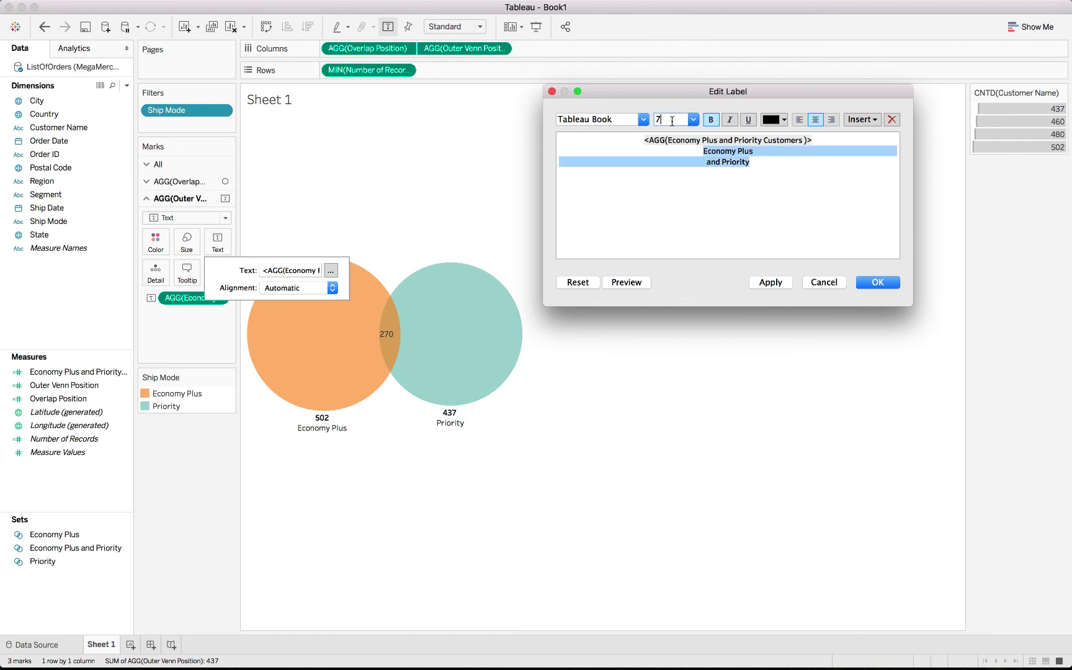
pyautogui.press('Return')
pyautogui.click(679, 329)
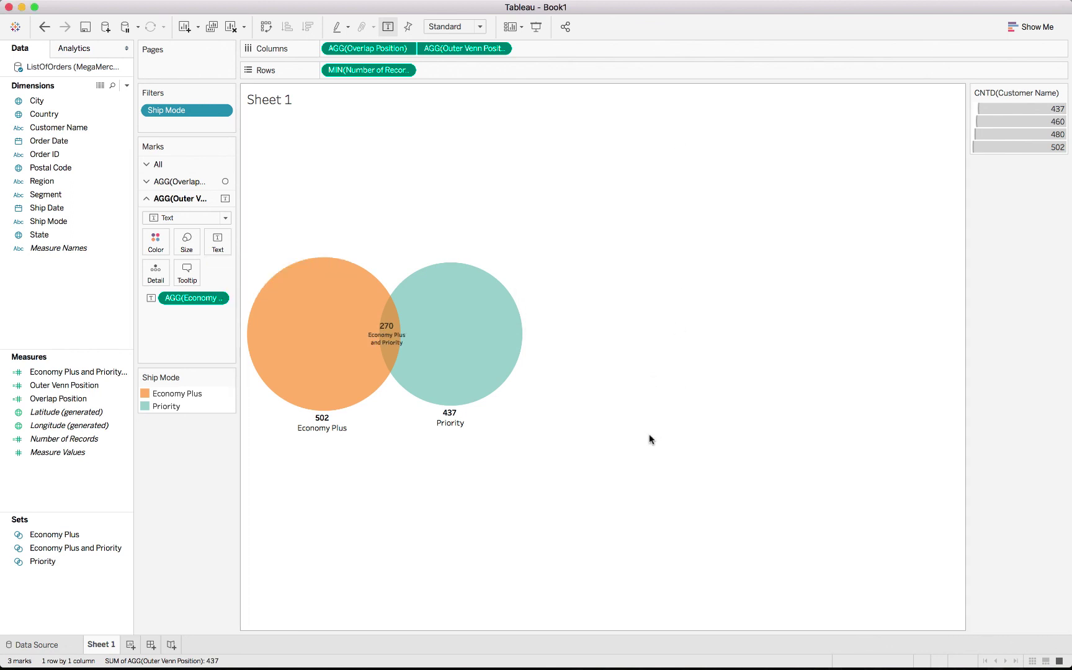
# Set the Ship Mode line in the Overlap Position circles' label to font size 7 and apply it.
pyautogui.moveTo(410, 380)
pyautogui.moveTo(339, 429)
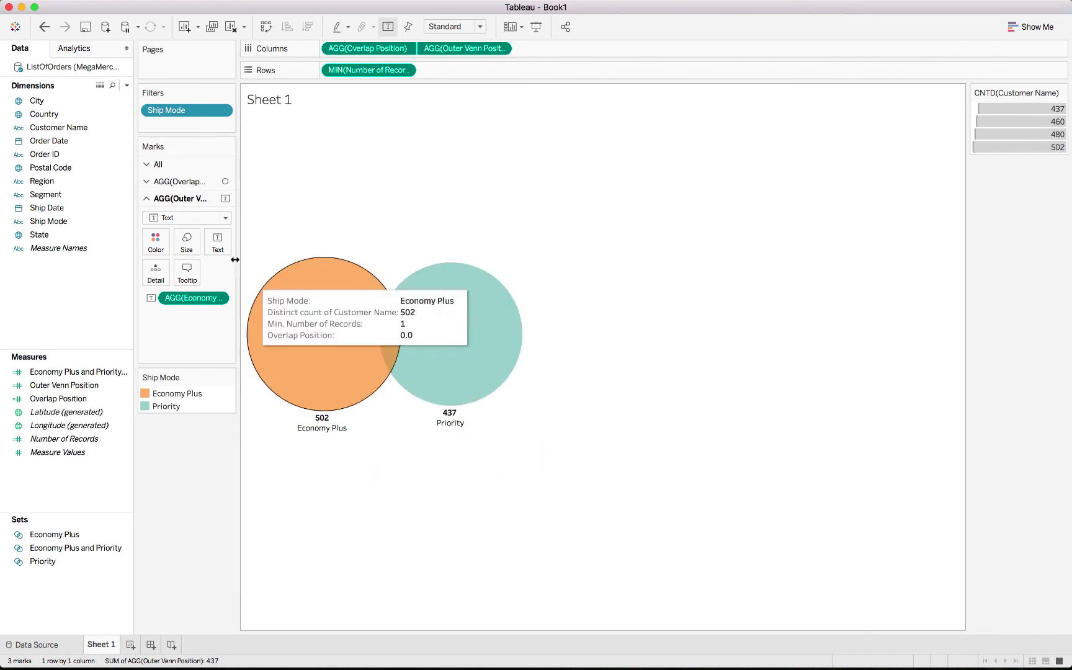
pyautogui.click(206, 182)
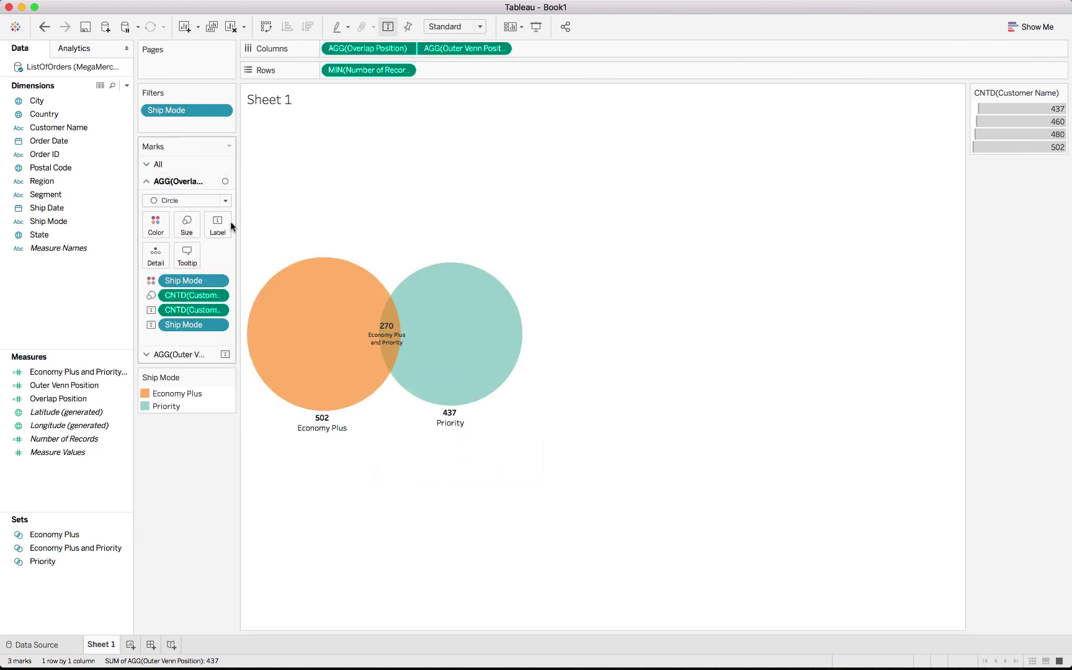
pyautogui.click(218, 224)
pyautogui.click(341, 291)
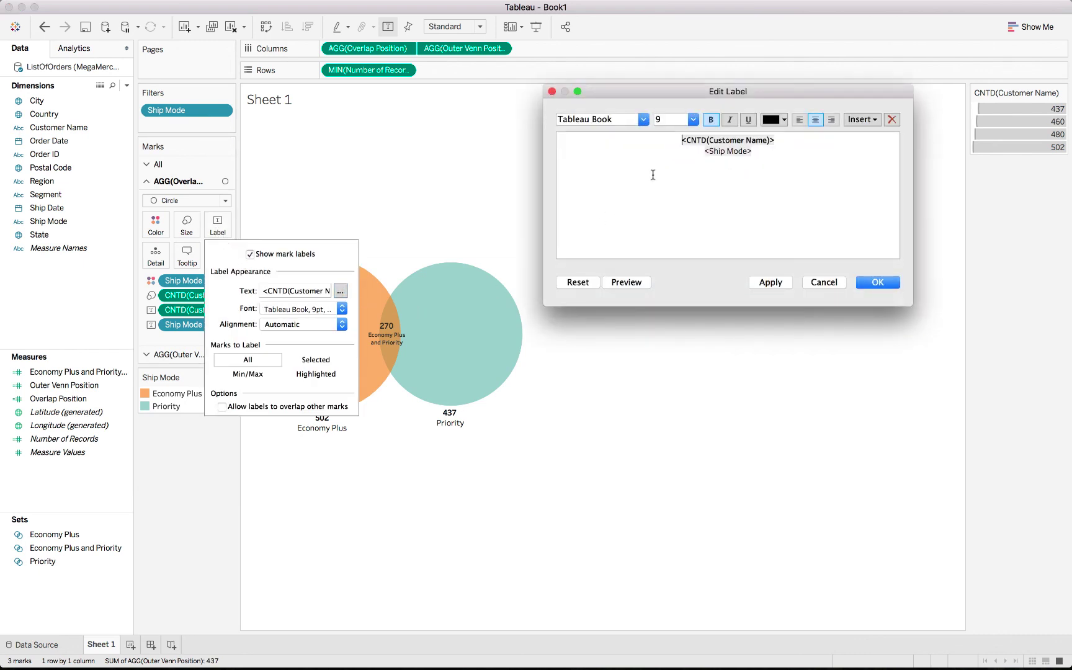
pyautogui.click(763, 150)
pyautogui.keyDown('shift'); pyautogui.click(691, 151); pyautogui.keyUp('shift')
pyautogui.click(679, 120)
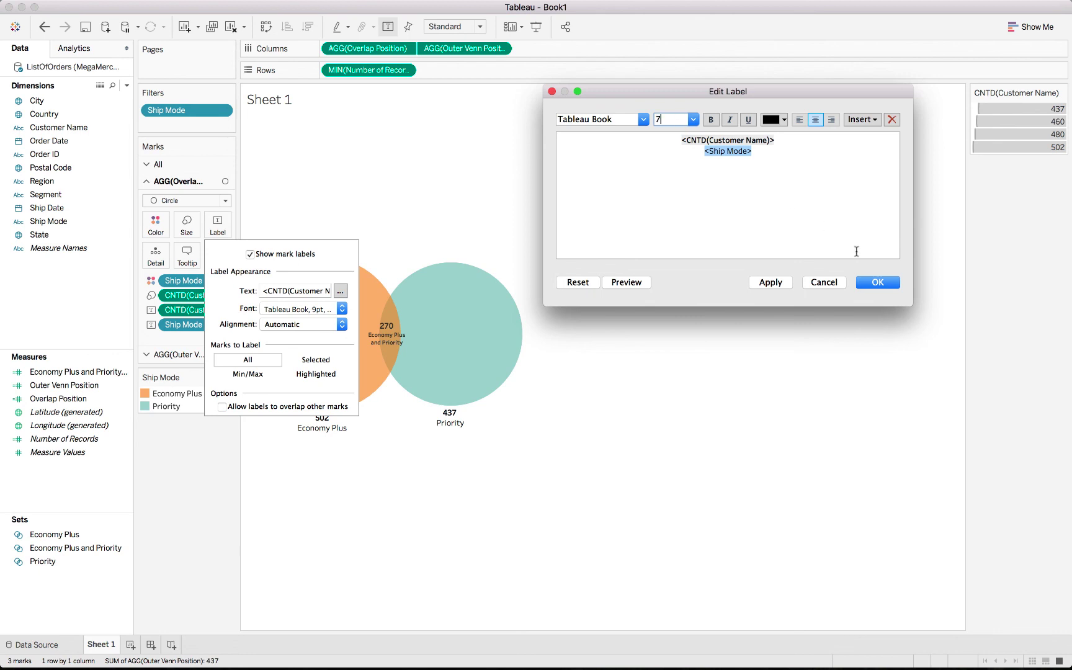
pyautogui.click(773, 283)
pyautogui.press('Escape')
pyautogui.click(490, 443)
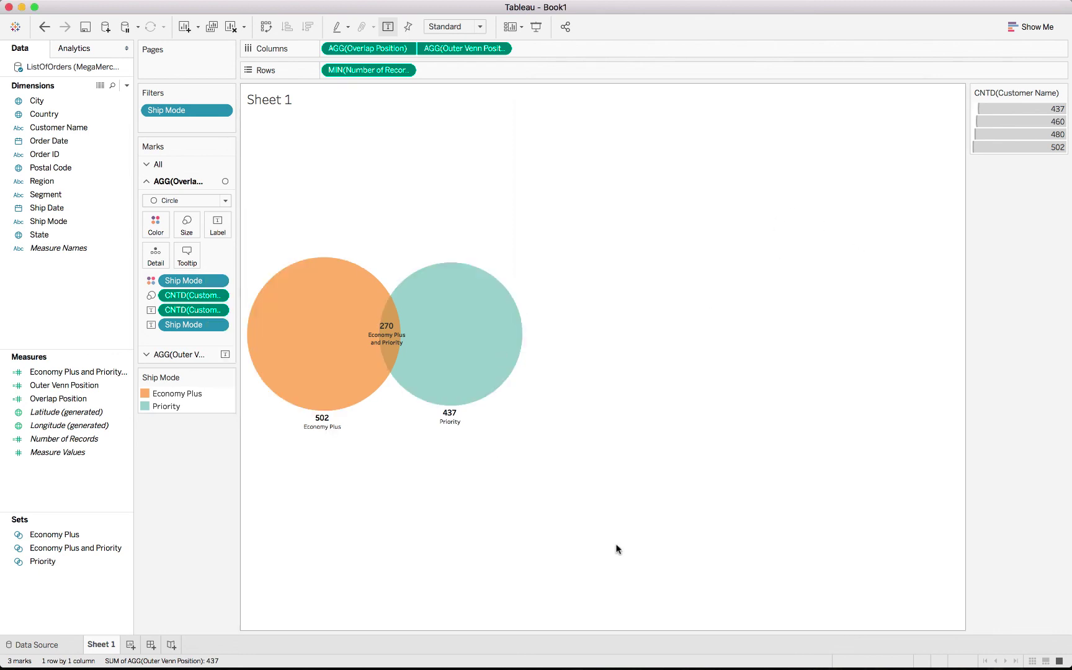